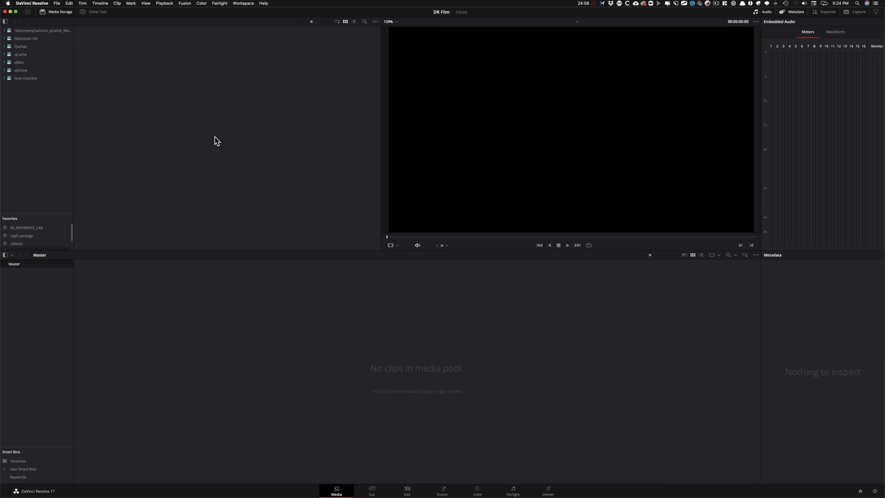
Step: Browse media storage on qCache through 01_PROJECTS, YOUTUBE and the 210506 DaVinci Resolve 17 tutorial project to 04_Color's to_RESOLVE folder
left_click(39, 54)
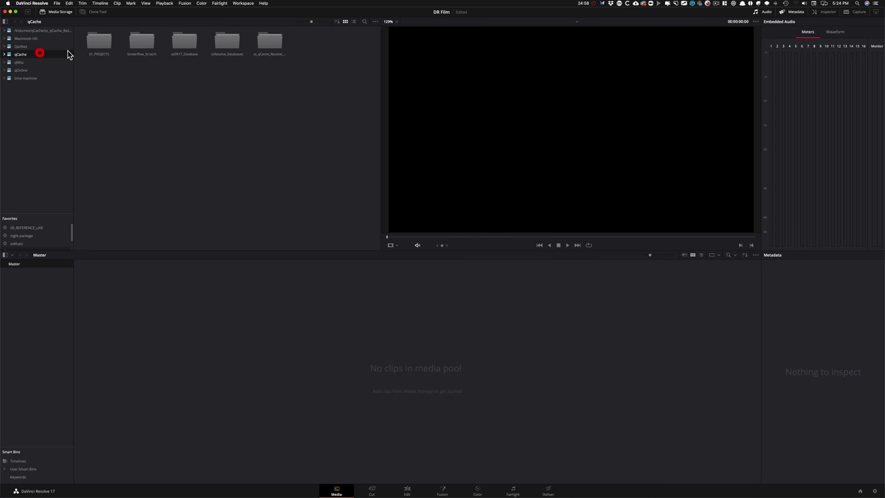
double_click(97, 42)
double_click(228, 41)
double_click(141, 41)
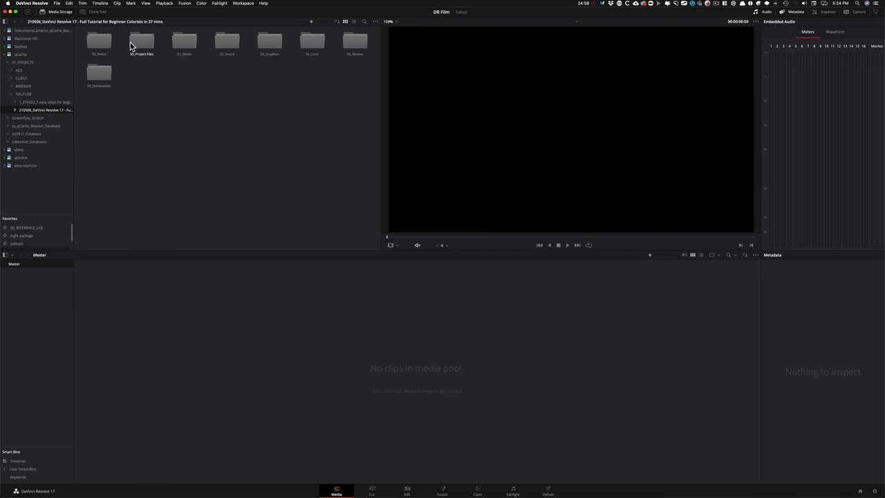
double_click(309, 41)
double_click(141, 43)
left_click(215, 43)
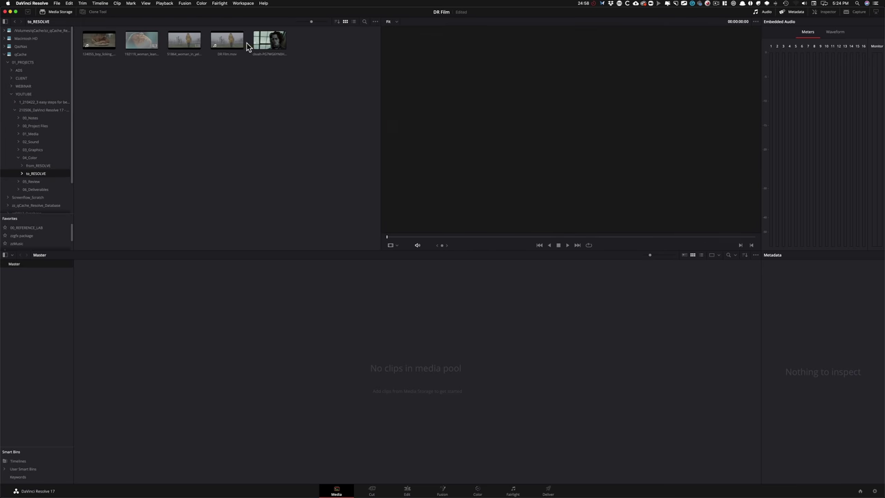
Step: Preview DR Film.mov from its first frame and add it to the Master bin of the media pool
left_click(215, 42)
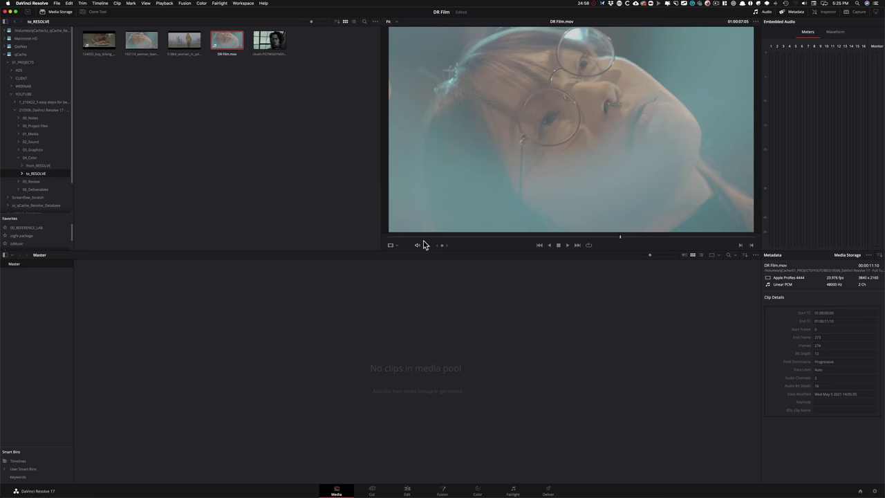
left_click_drag(606, 237, 296, 233)
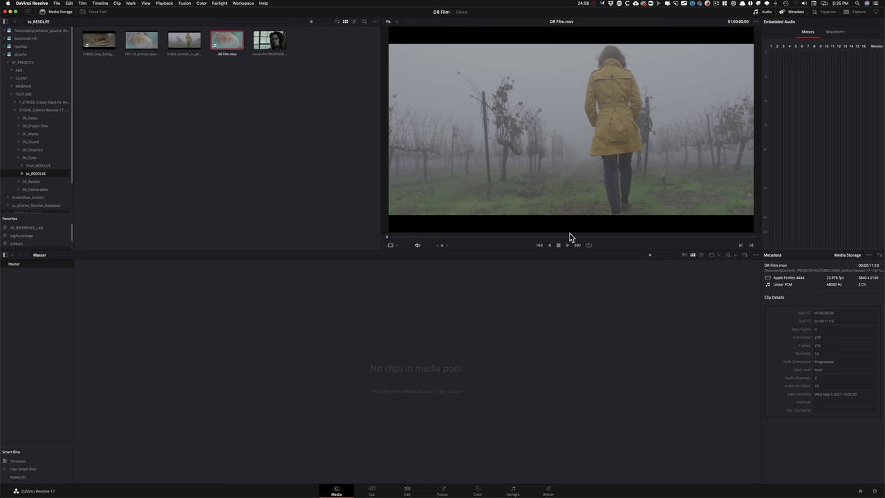
left_click_drag(414, 237, 321, 246)
left_click_drag(592, 108, 129, 310)
left_click(495, 273)
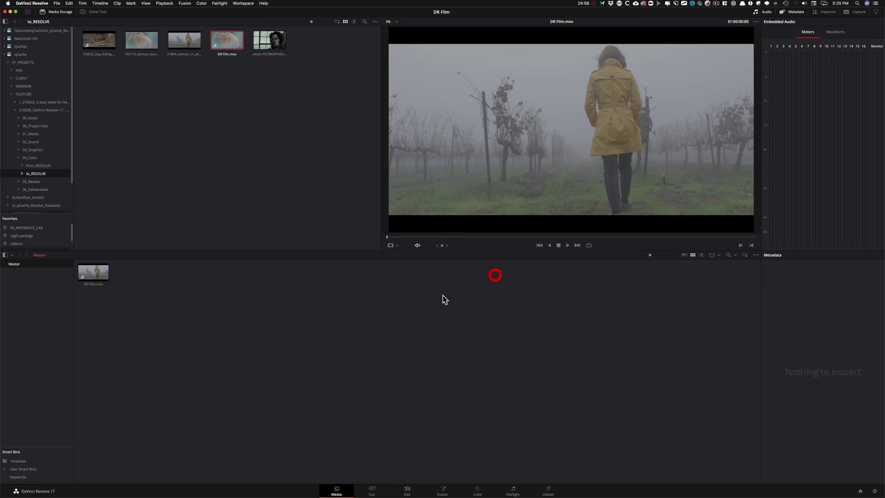
Step: Create a new timeline named DR Film from the DR Film.mov clip in the media pool
left_click(93, 273)
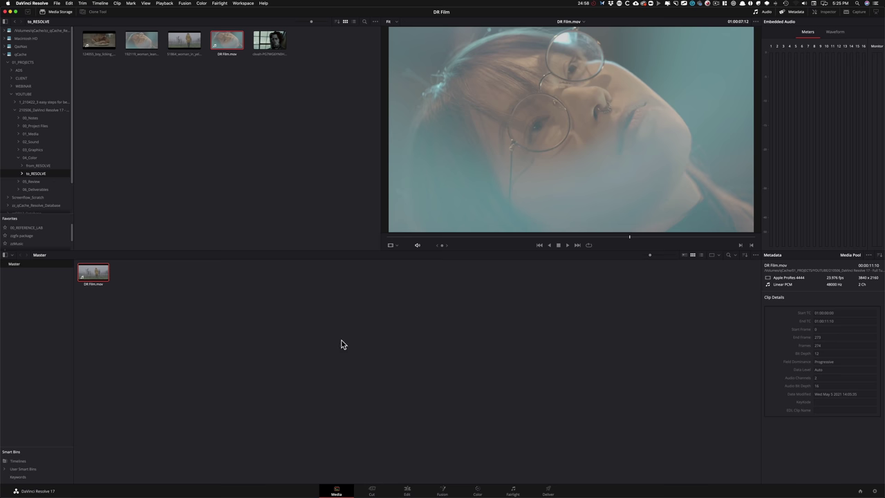
right_click(92, 271)
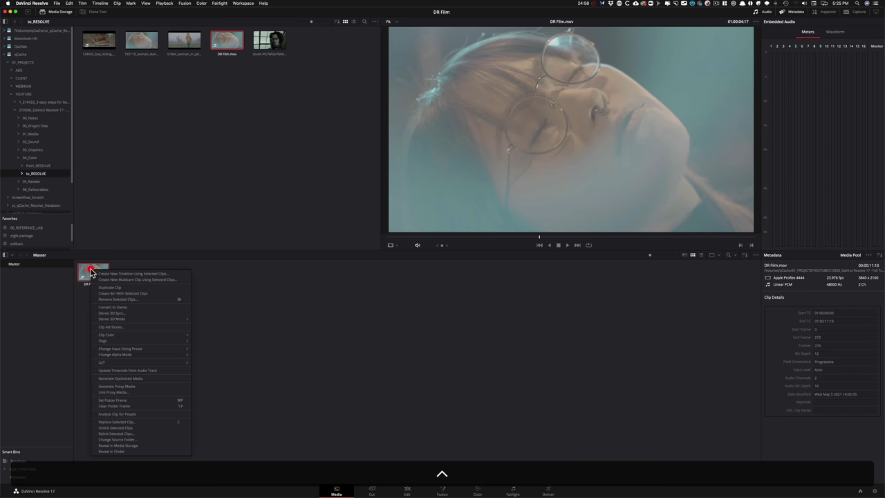
left_click(149, 277)
type("DR Film")
key("Return")
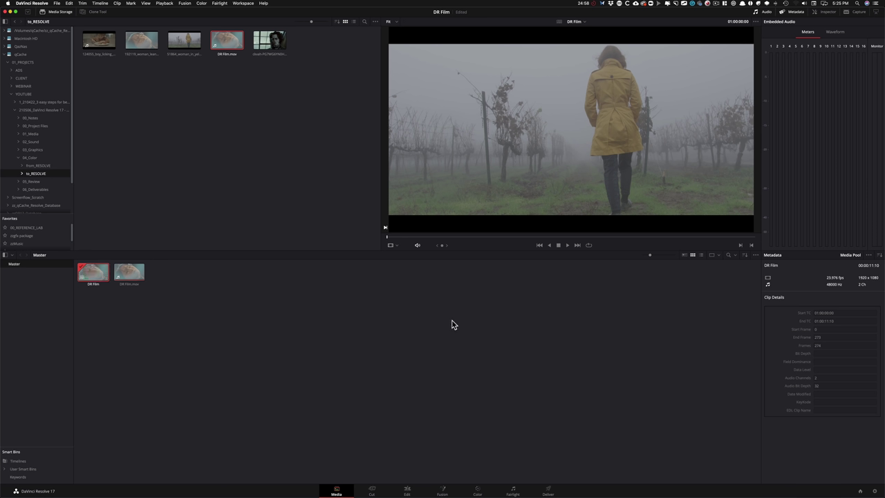
Step: Open the DR Film timeline for editing and split its clip automatically with Detect Scene Cuts
left_click(136, 315)
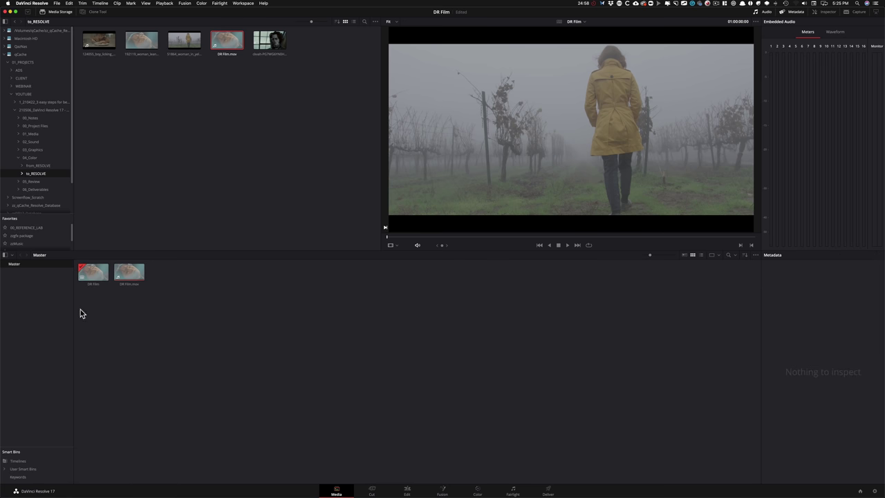
double_click(88, 275)
left_click_drag(250, 270, 227, 322)
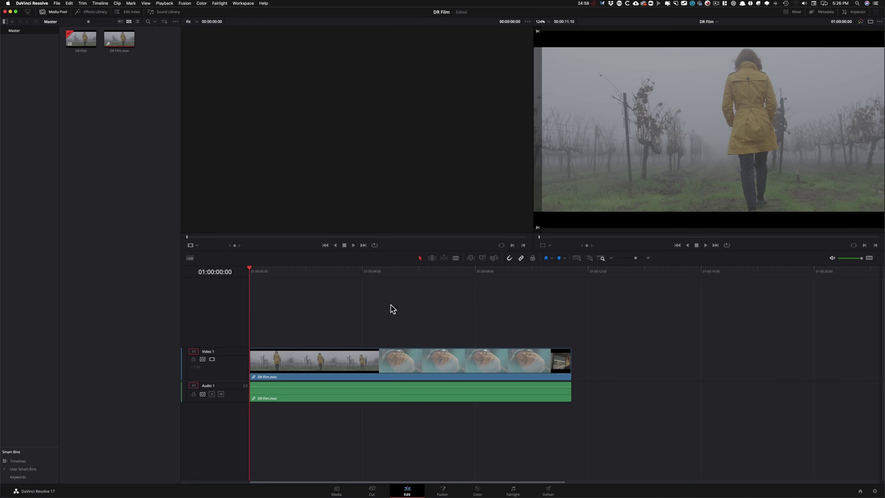
left_click(301, 273)
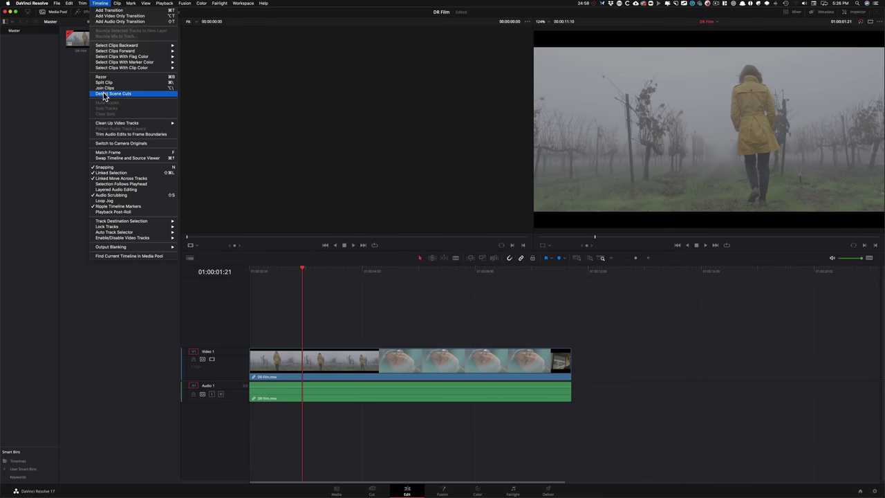
left_click(121, 94)
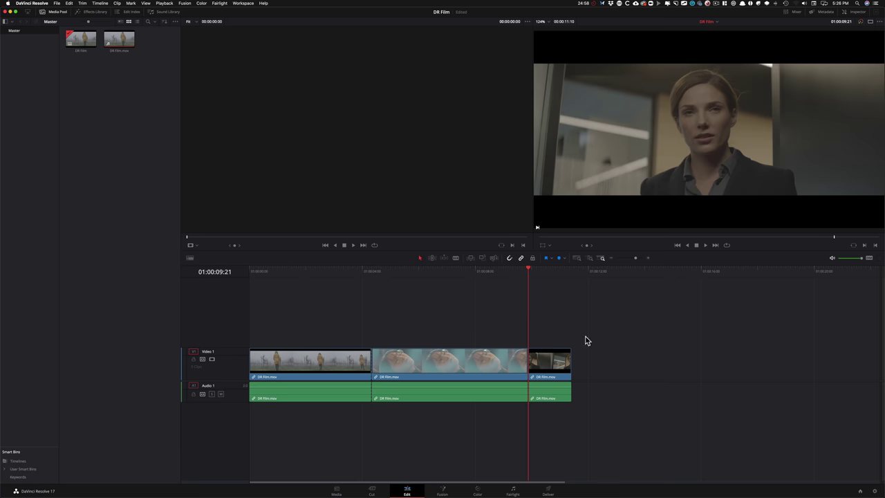
Step: Scrub across the timeline to check each detected cut, ending in the first shot at 01:00:00:14
left_click_drag(526, 270, 321, 318)
left_click_drag(278, 343, 249, 369)
left_click_drag(371, 332, 444, 371)
left_click_drag(346, 270, 588, 275)
left_click(265, 273)
left_click(366, 298)
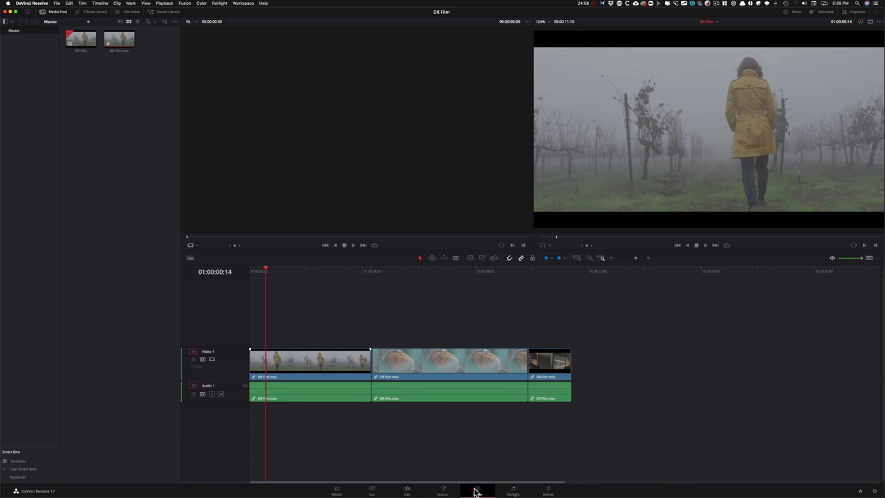
Step: Switch to the Color page and step through the three clips, finishing on clip 01
left_click(476, 490)
left_click(104, 331)
left_click(24, 326)
left_click(68, 325)
left_click(103, 326)
left_click(61, 326)
left_click(28, 324)
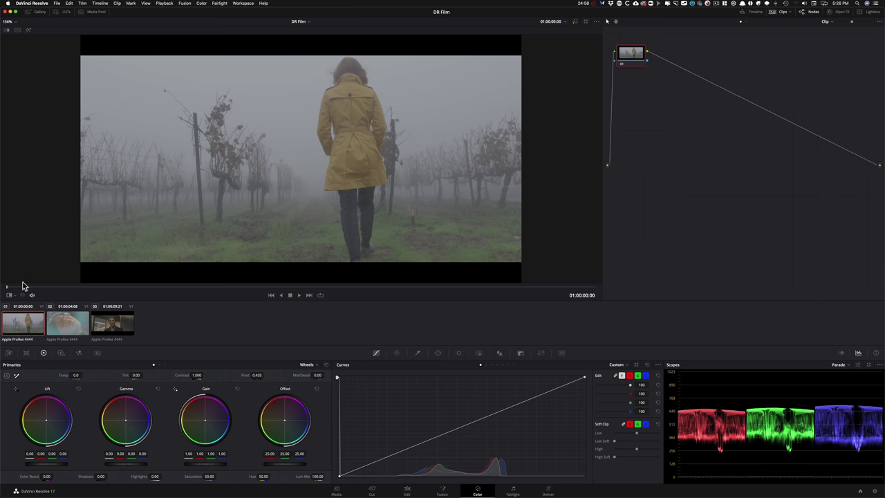
Step: Scrub through the individual shots in the viewer and return to the yellow-coat clip
left_click_drag(31, 288, 273, 287)
left_click(67, 326)
left_click_drag(190, 290, 384, 289)
left_click(123, 325)
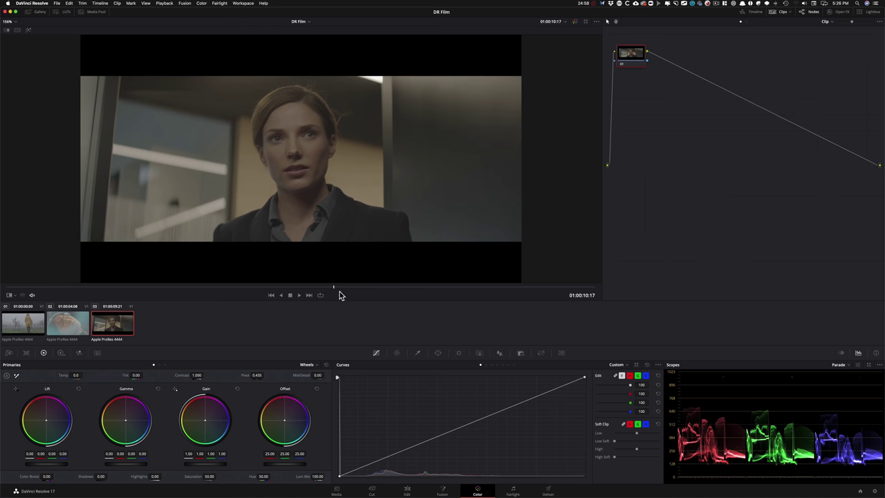
left_click(36, 330)
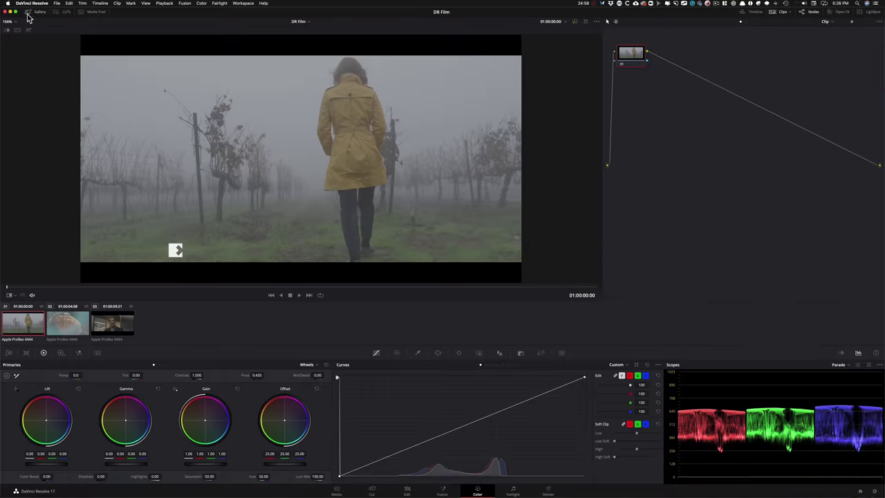
Step: Look through the gallery, preview the Film Looks LUTs on the clip, and view the PowerGrade 2 album
left_click(35, 12)
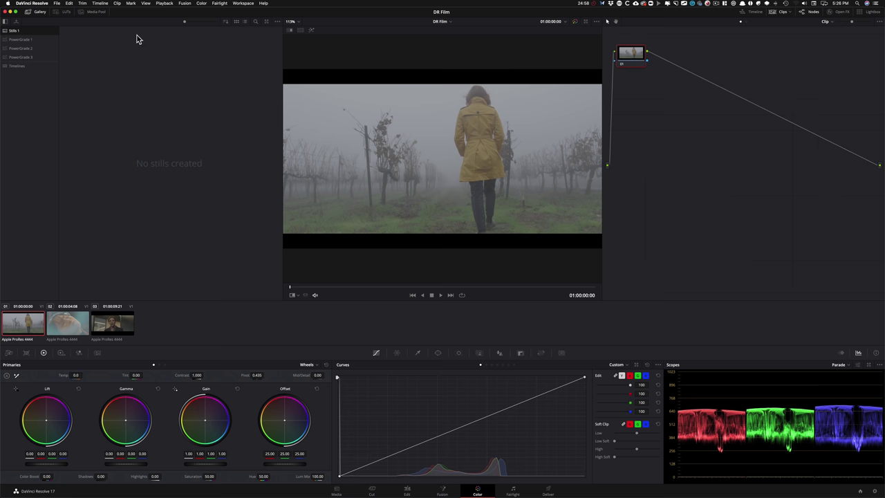
left_click(61, 13)
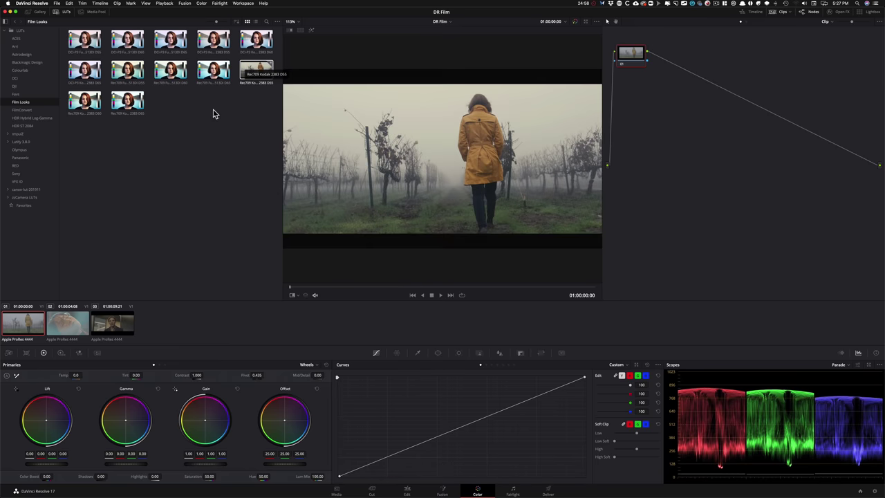
left_click(38, 14)
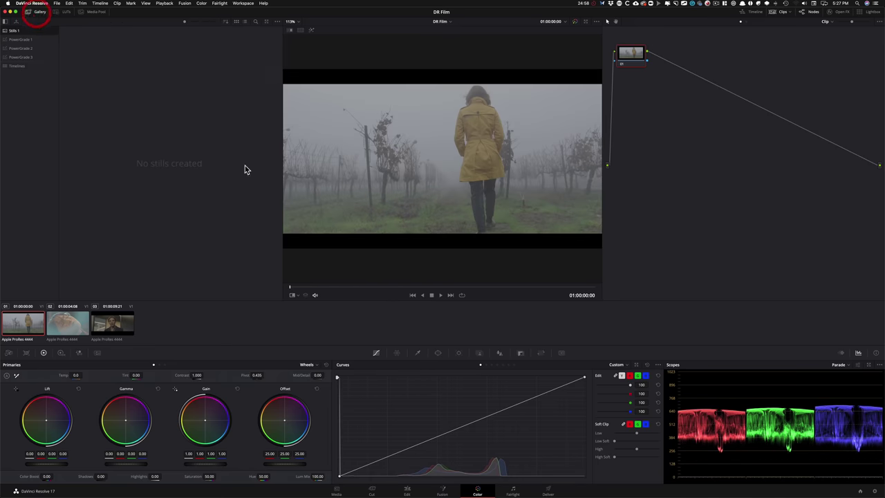
left_click(47, 48)
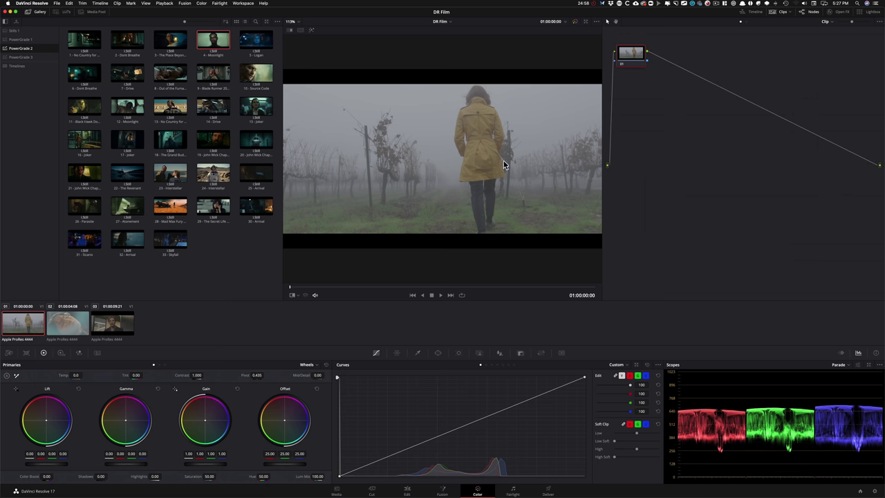
Step: Grab a still of the first clip at 01:00:01:07 into the Stills 1 album
left_click(41, 30)
left_click(318, 287)
left_click_drag(331, 290, 378, 291)
right_click(464, 138)
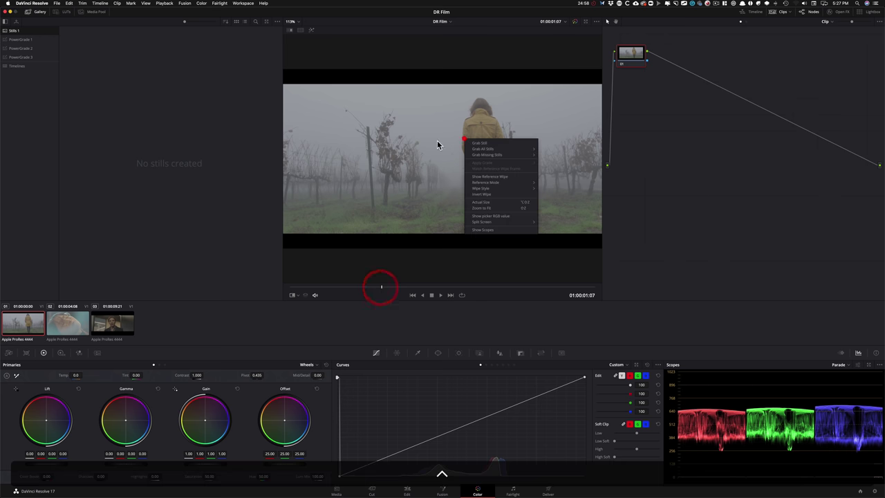
left_click(496, 144)
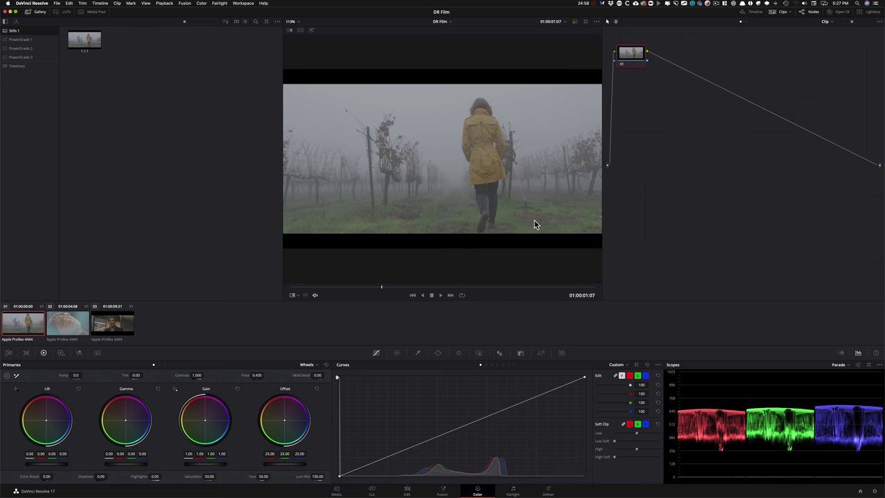
Step: Grab a still of the second clip, the woman with glasses, at 01:00:06:05
left_click(67, 323)
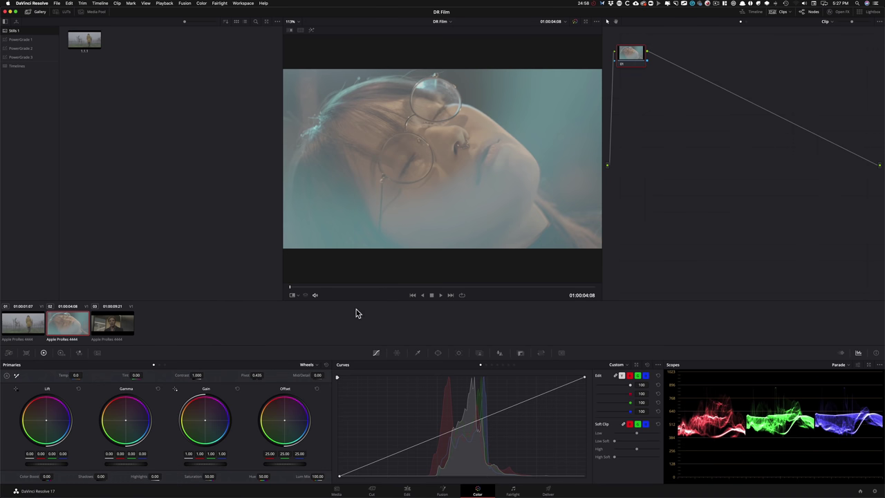
left_click_drag(299, 288, 393, 286)
right_click(476, 125)
left_click(504, 129)
Step: Grab a still of the third clip at 01:00:10:12 and close the gallery
left_click(128, 323)
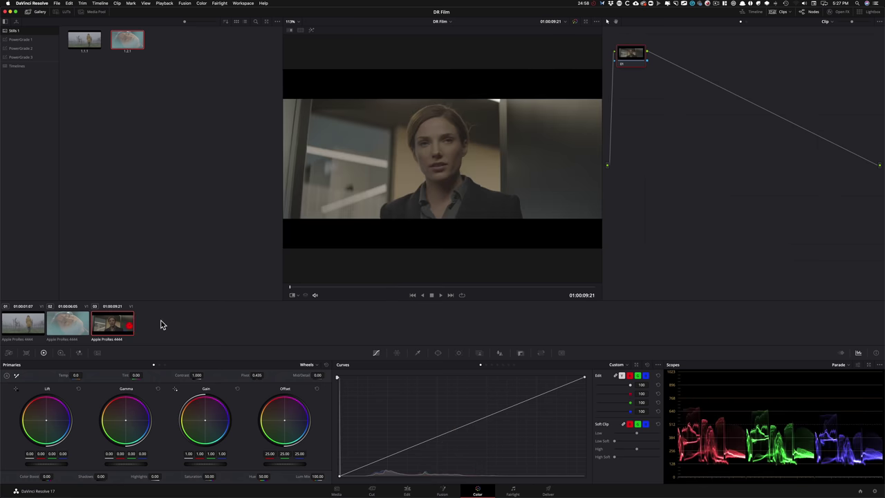
left_click_drag(310, 287, 416, 287)
right_click(476, 140)
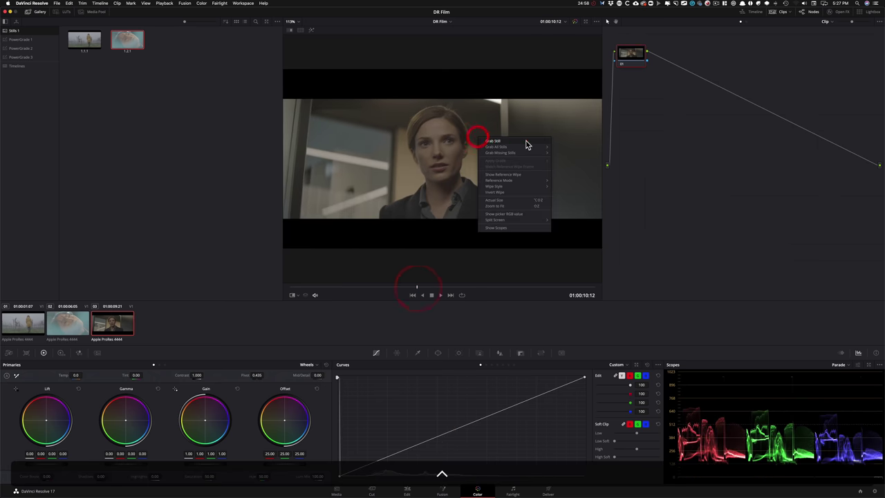
left_click(519, 143)
left_click(151, 104)
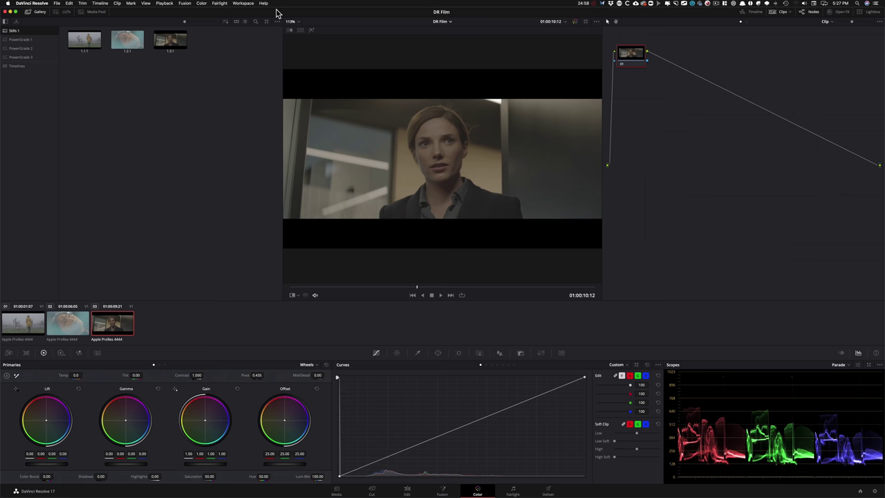
left_click(36, 12)
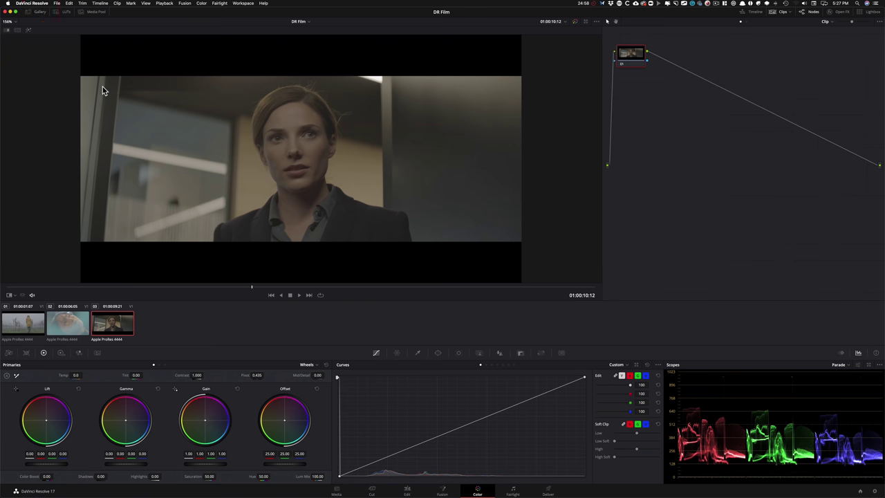
Step: Use the mini timeline to scrub back to the start at 01:00:00:00 and hide it again
left_click(746, 17)
left_click(745, 17)
left_click(745, 17)
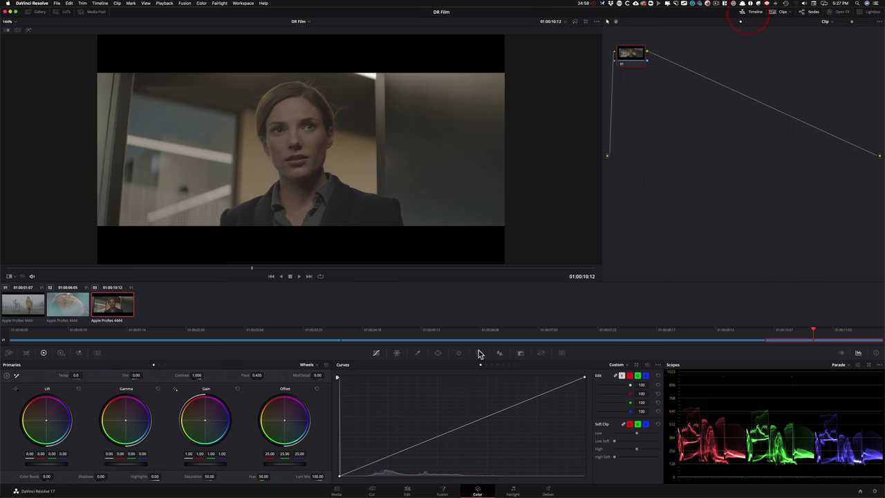
left_click_drag(179, 333, 2, 333)
left_click(744, 16)
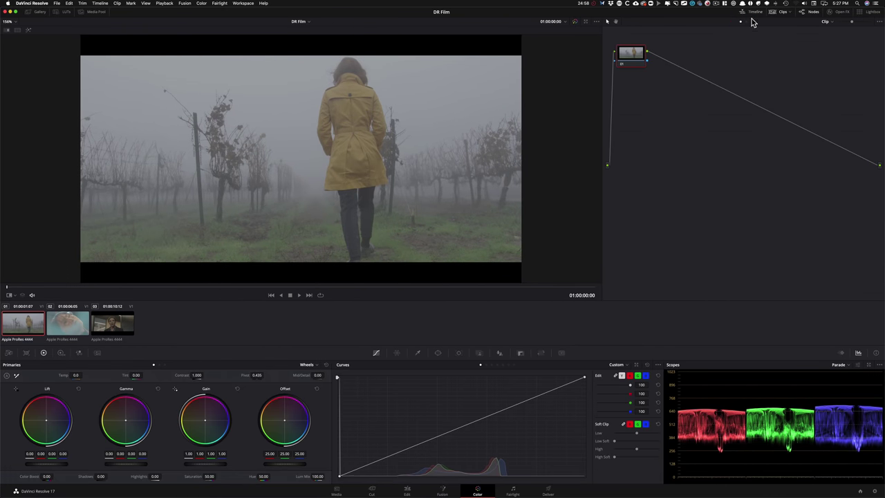
Step: Toggle the clip thumbnails and leave them hidden to enlarge the viewer
left_click(772, 14)
left_click(772, 15)
left_click(772, 16)
left_click(772, 15)
left_click(771, 15)
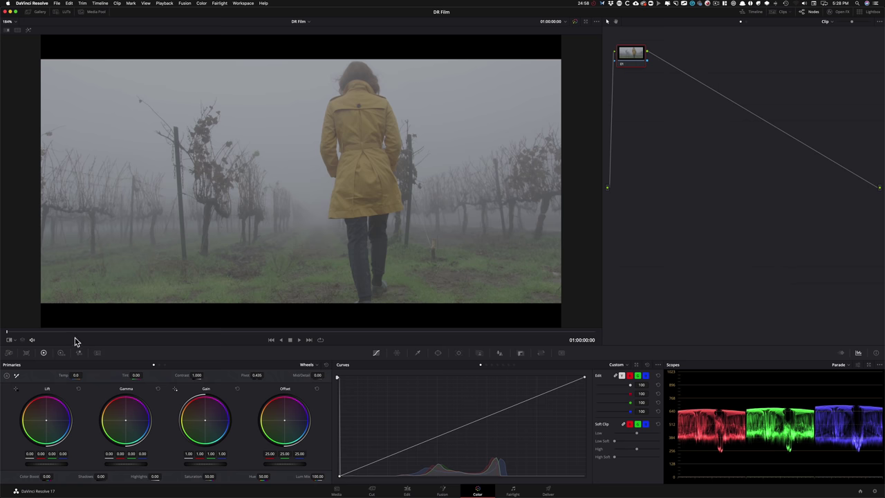
Step: Play the first clip briefly and park the playhead at 01:00:01:07
key("space")
left_click(293, 338)
left_click_drag(122, 340, 189, 340)
Step: Move node 01 into line with the source and output in the node graph, keeping the graph displayed
left_click_drag(637, 57, 661, 197)
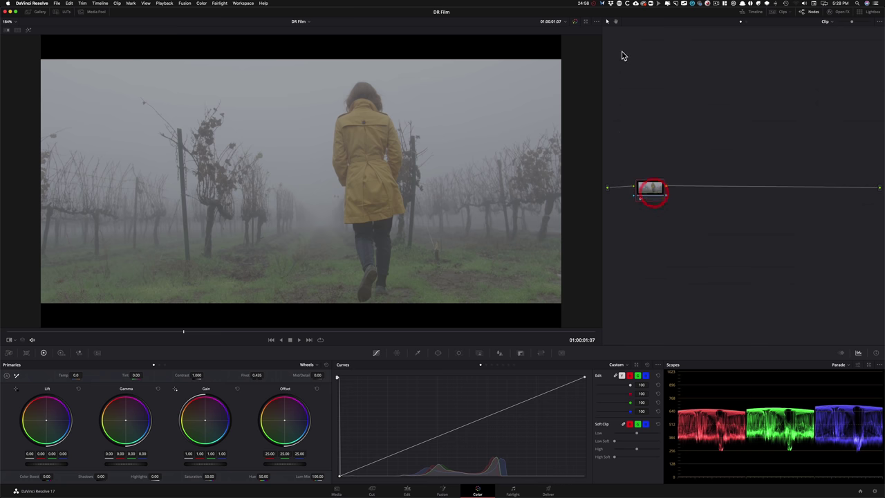
left_click(808, 14)
left_click(808, 13)
left_click_drag(652, 191, 650, 192)
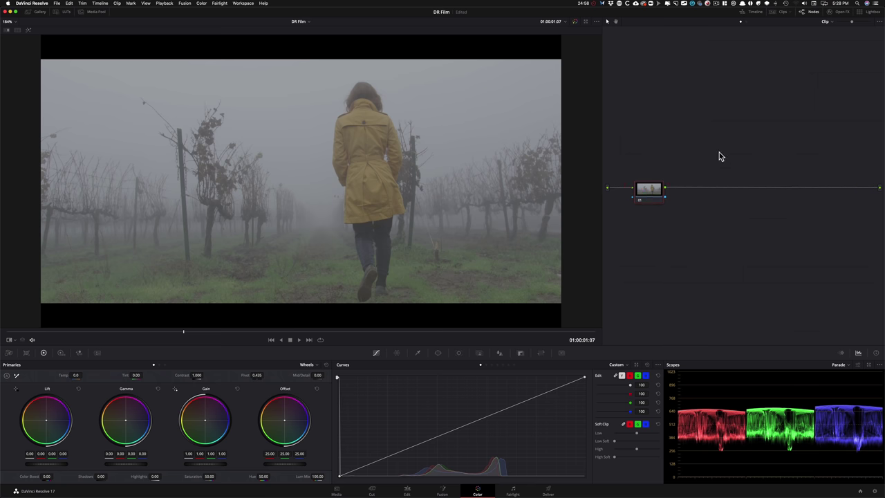
Step: View the Open FX library's available effects and close it
left_click(840, 12)
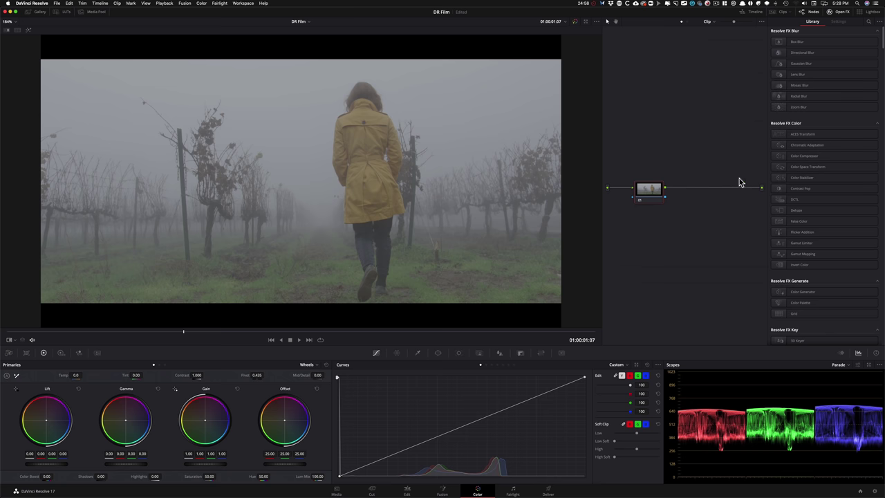
left_click(842, 12)
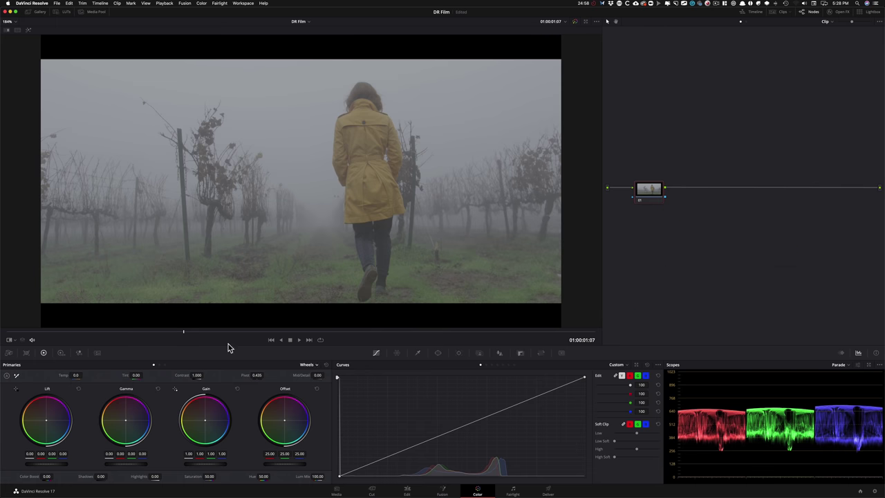
Step: Open the video scopes in a four-scope layout after trying the smaller layouts, and check the vectorscope's display options
right_click(292, 119)
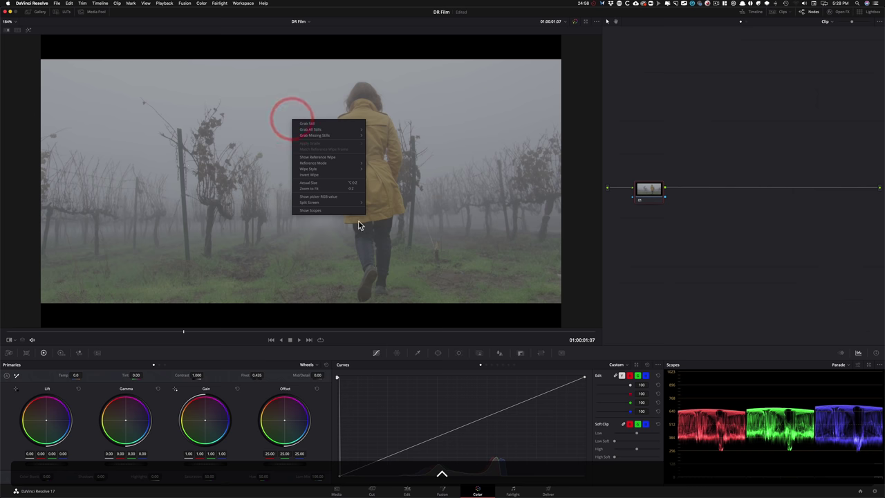
left_click(308, 211)
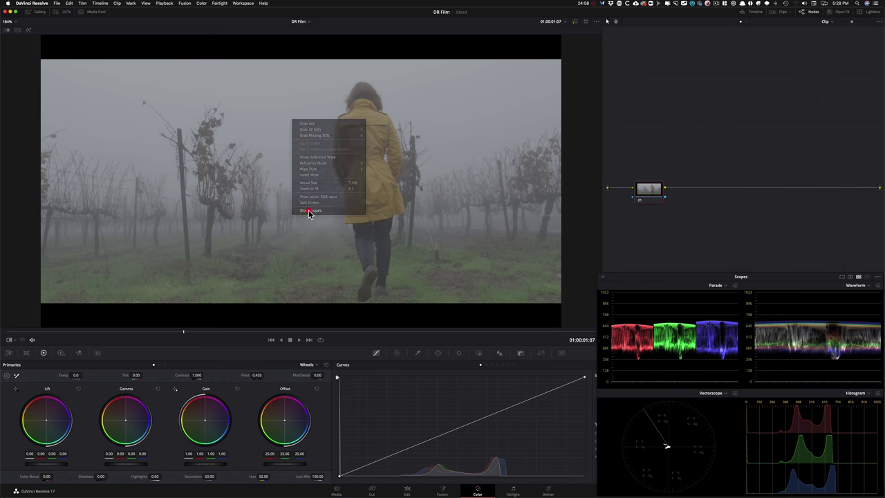
left_click(842, 277)
left_click(850, 277)
left_click(858, 276)
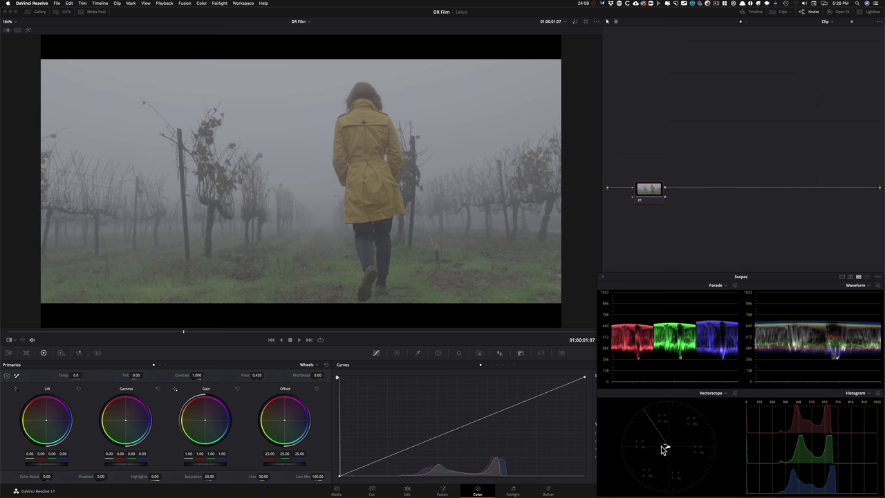
left_click(734, 394)
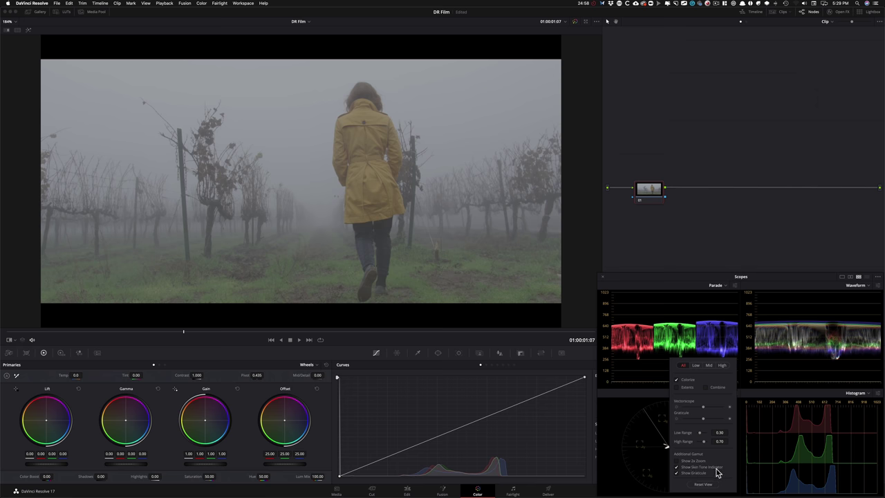
left_click(635, 432)
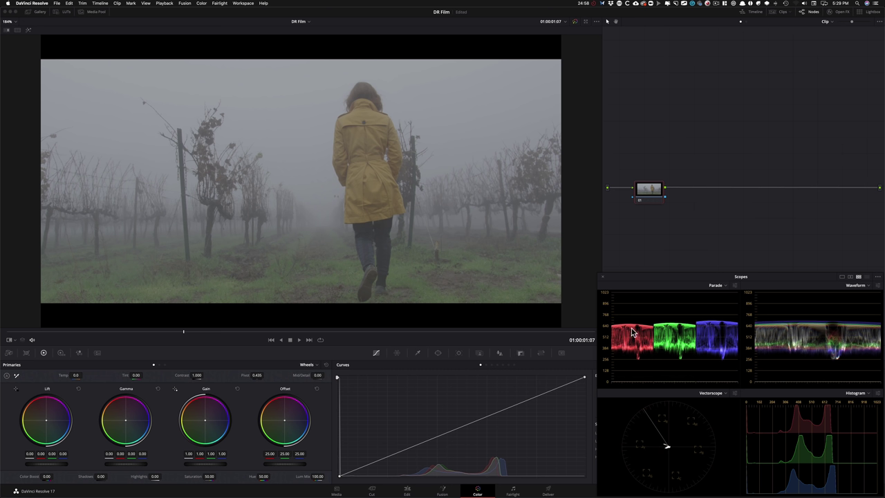
Step: Reduce the scopes window to two scopes, Parade and Vectorscope, and place it just below the node graph
left_click_drag(780, 276, 742, 209)
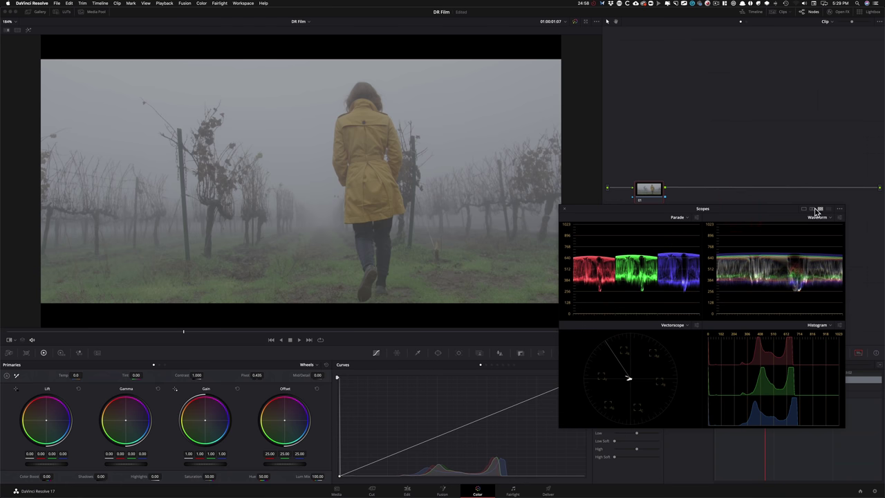
left_click(811, 209)
left_click_drag(719, 211, 758, 245)
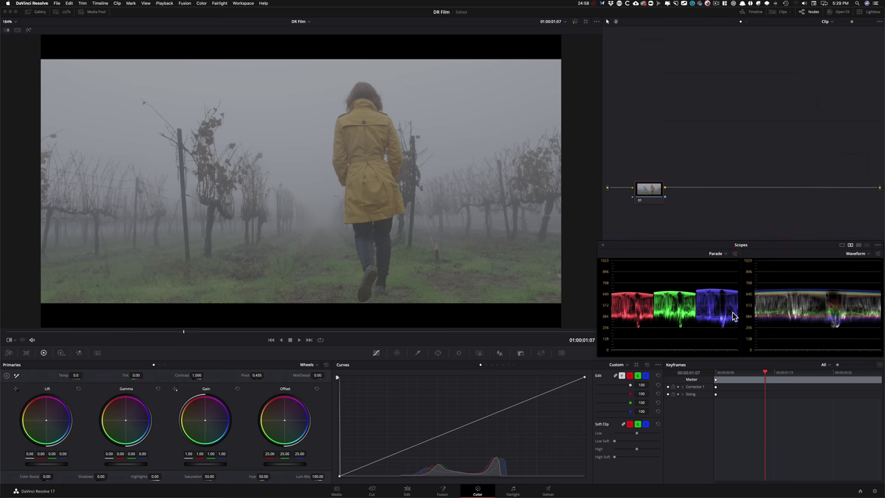
left_click(868, 253)
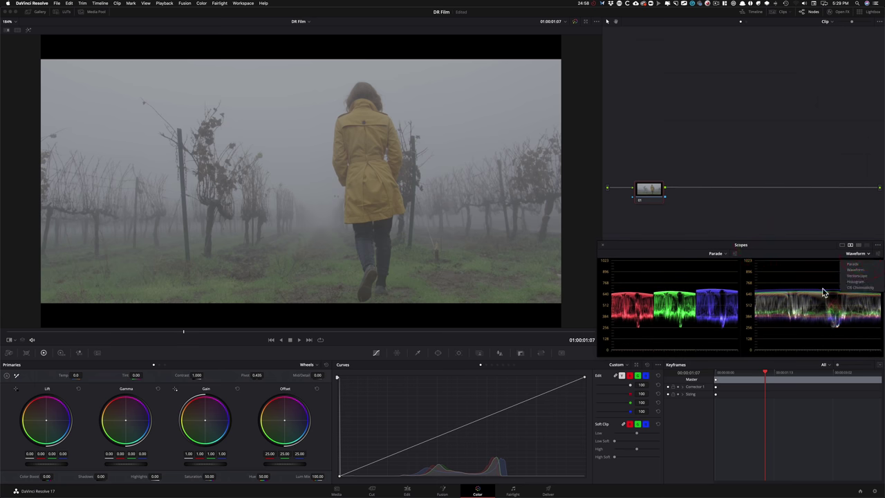
left_click(862, 275)
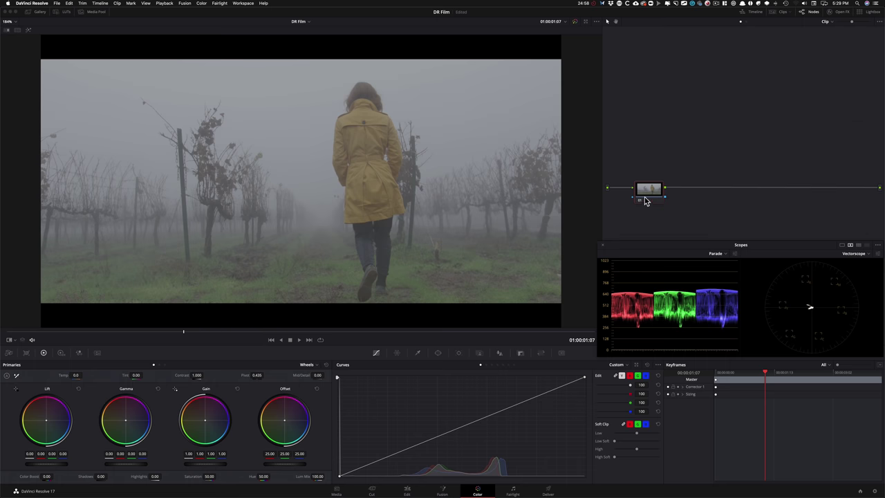
Step: Move node 01 higher in the node graph and show the clip thumbnails
left_click_drag(629, 188, 651, 130)
left_click(779, 13)
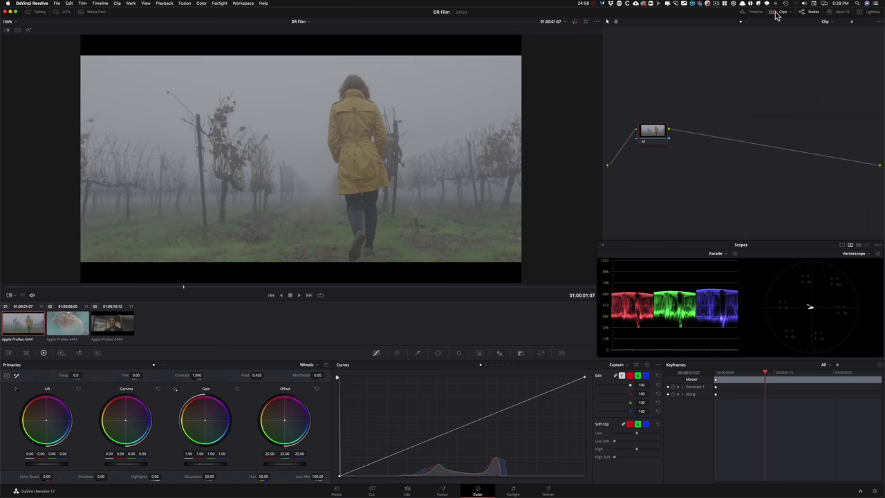
Step: Look through the three clips and park the playhead on the first clip at 01:00:01:07
left_click(74, 321)
left_click(120, 325)
left_click(75, 323)
left_click(20, 322)
left_click(68, 327)
left_click(113, 325)
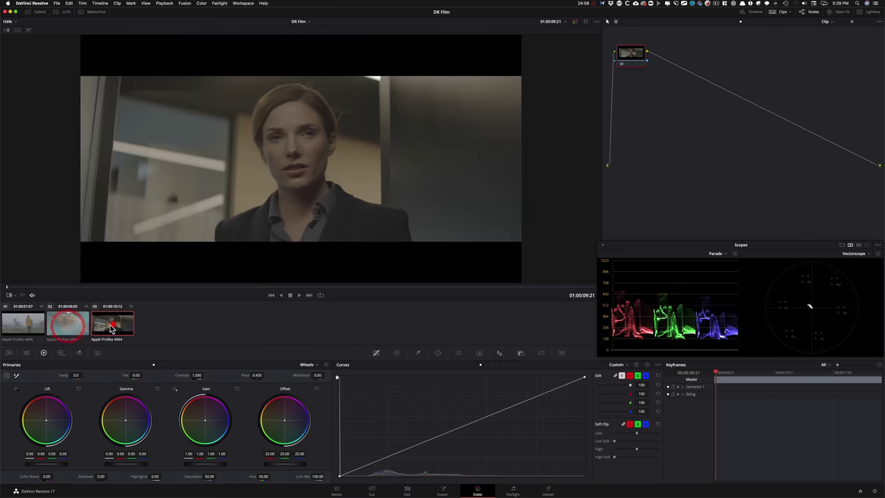
left_click(27, 323)
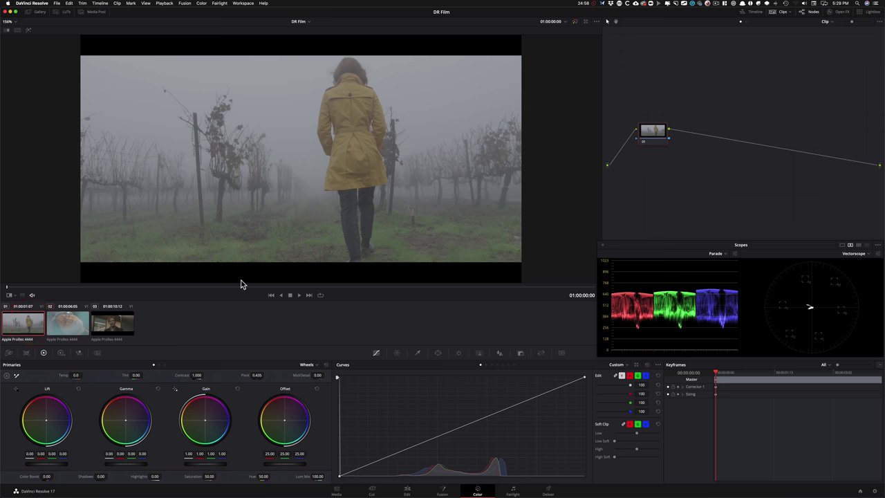
key("space")
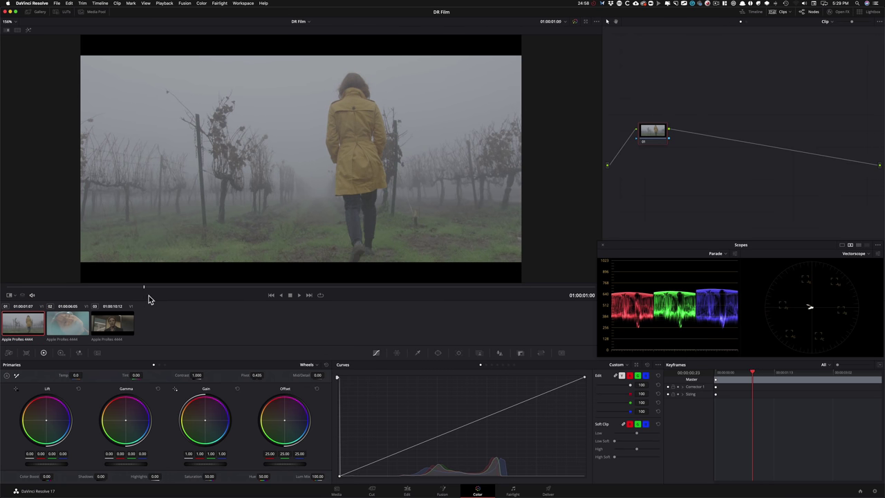
left_click(184, 296)
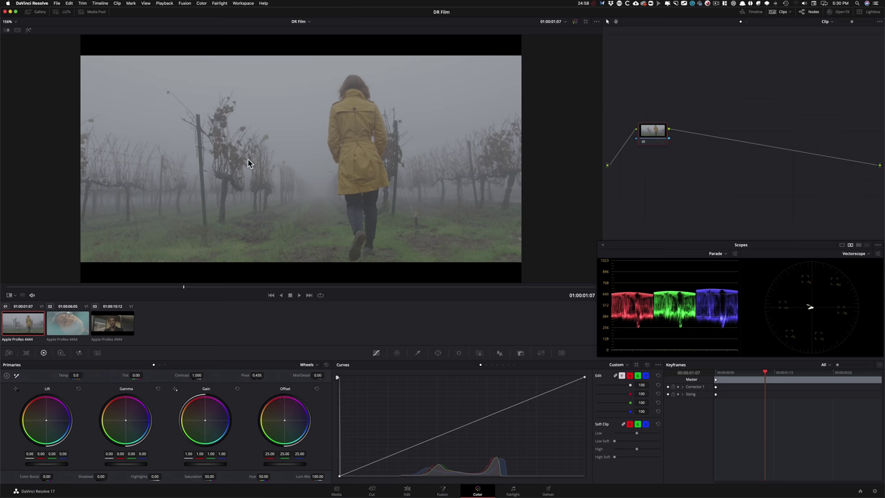
Step: Apply the Color Space Transform effect from the Open FX library to node 01 of the first clip
left_click(811, 12)
left_click(812, 13)
left_click(838, 13)
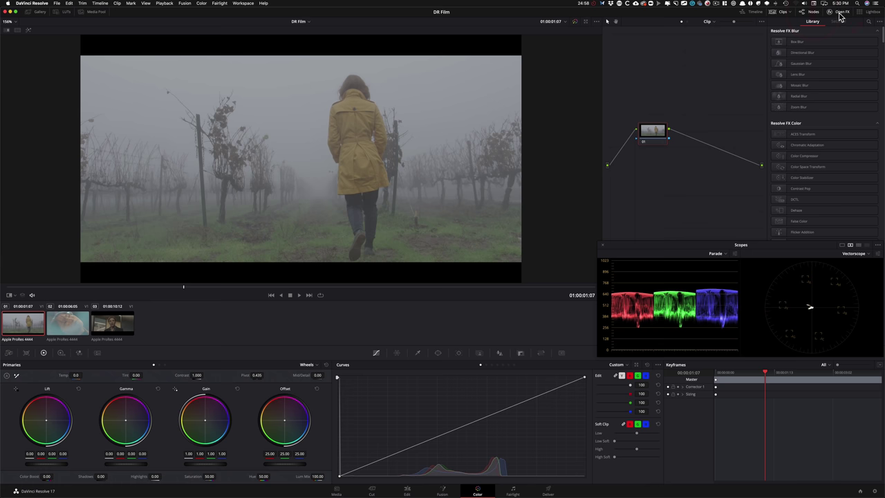
left_click_drag(814, 168, 650, 136)
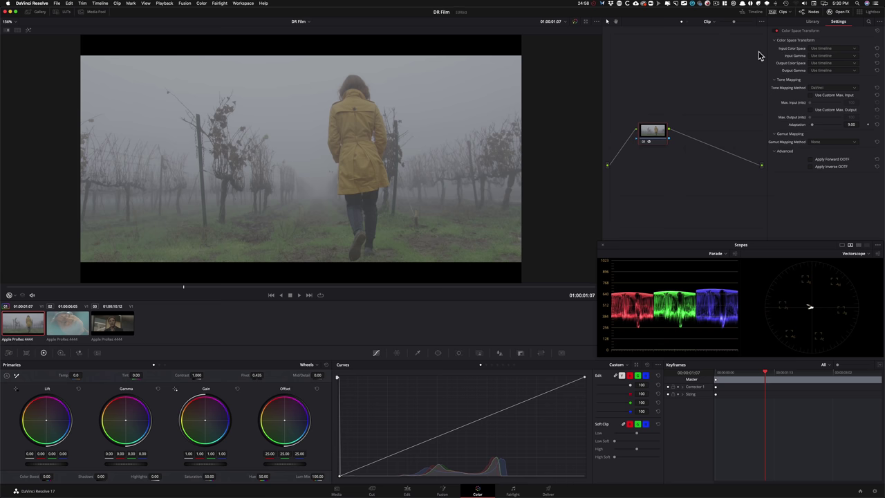
Step: Set the first clip's Color Space Transform to input color space REDcolor4 and input gamma REDlogFilm
left_click(829, 48)
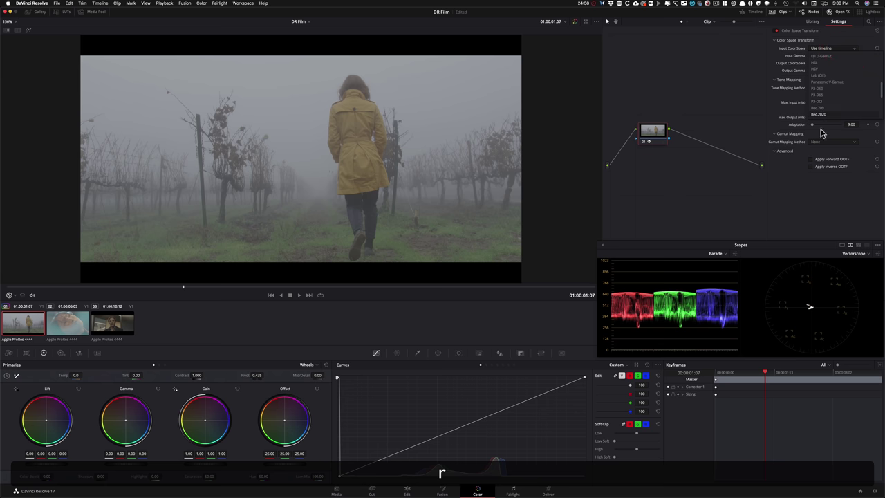
scroll(836, 118, "down", 2)
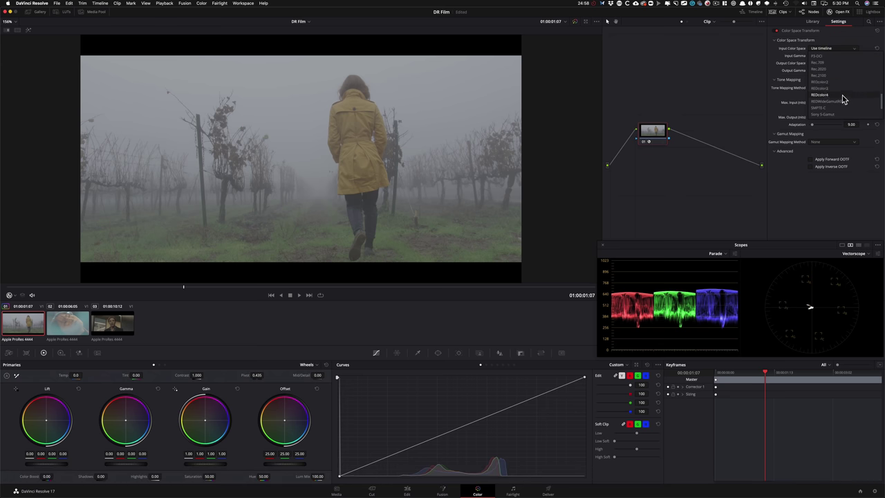
left_click(833, 96)
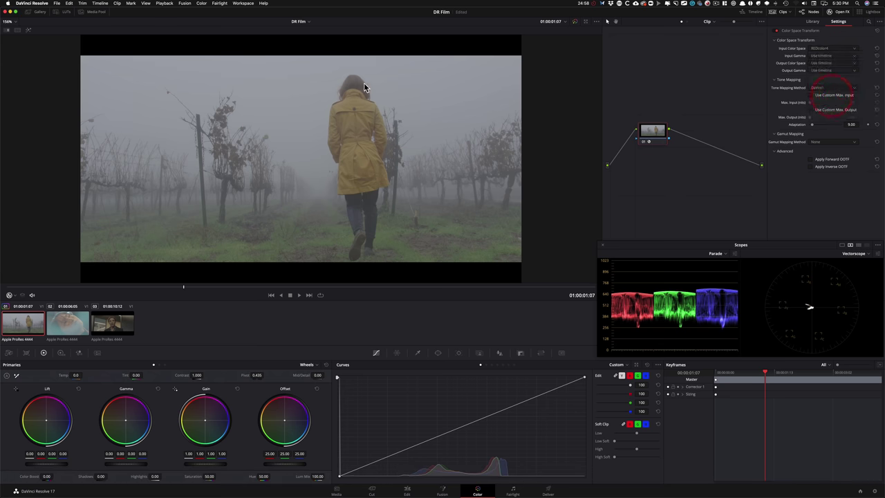
left_click(829, 55)
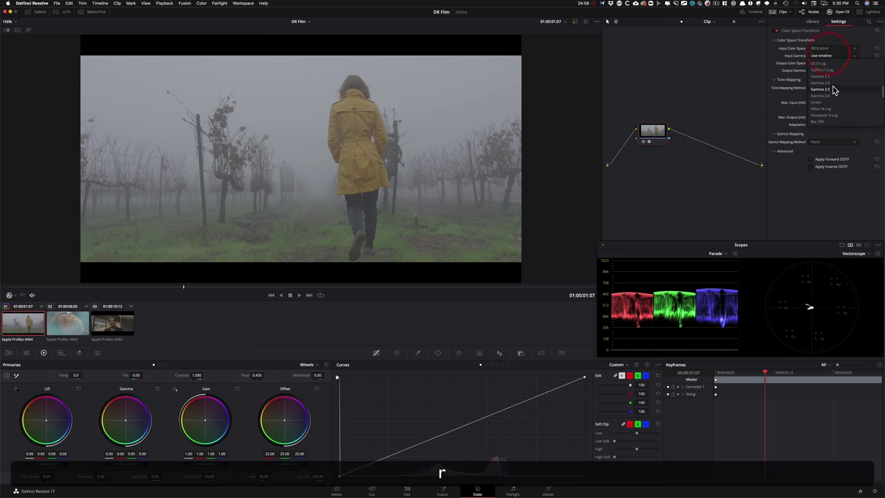
scroll(850, 115, "down", 3)
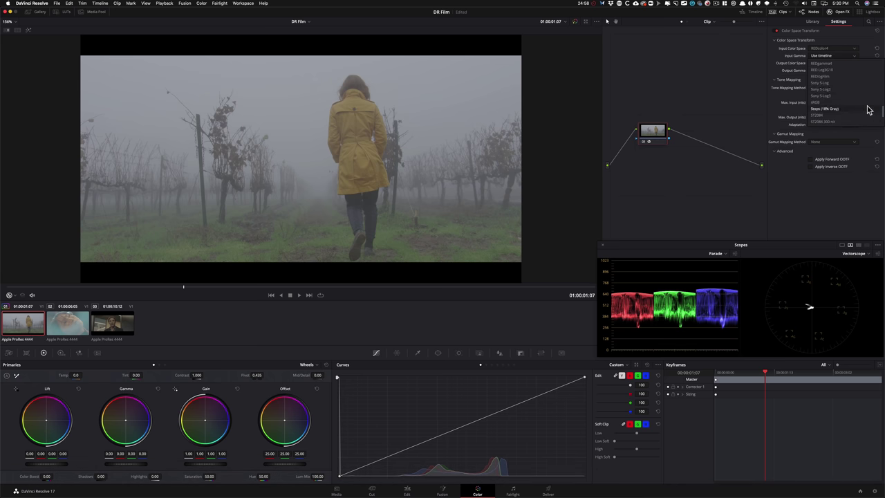
left_click(833, 76)
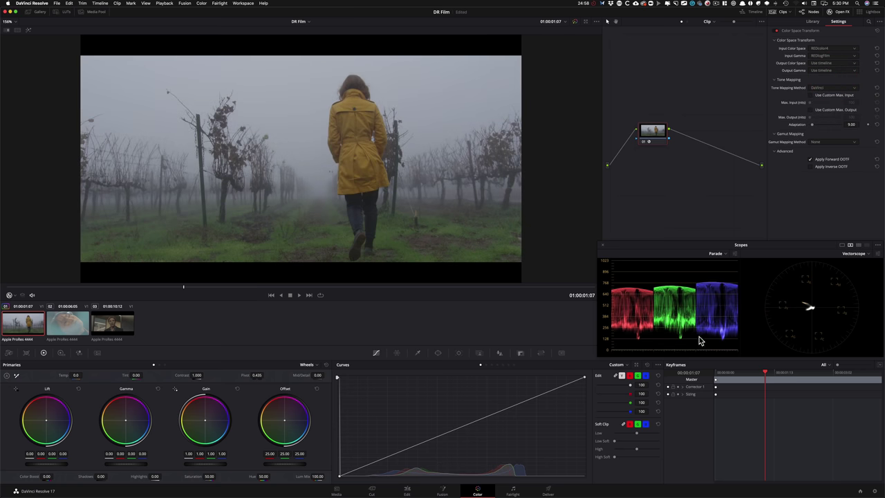
Step: Toggle node 01 off and on repeatedly to compare the vineyard shot with and without the transform, leaving it enabled
key("super+d")
key("super+d")
key("super+d")
key("super+d")
key("super+d")
key("super+d")
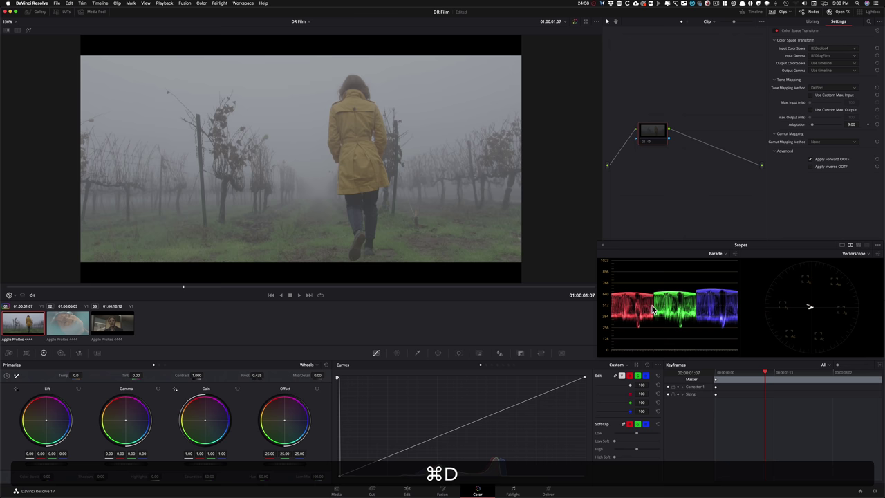
key("super+d")
key("super+d")
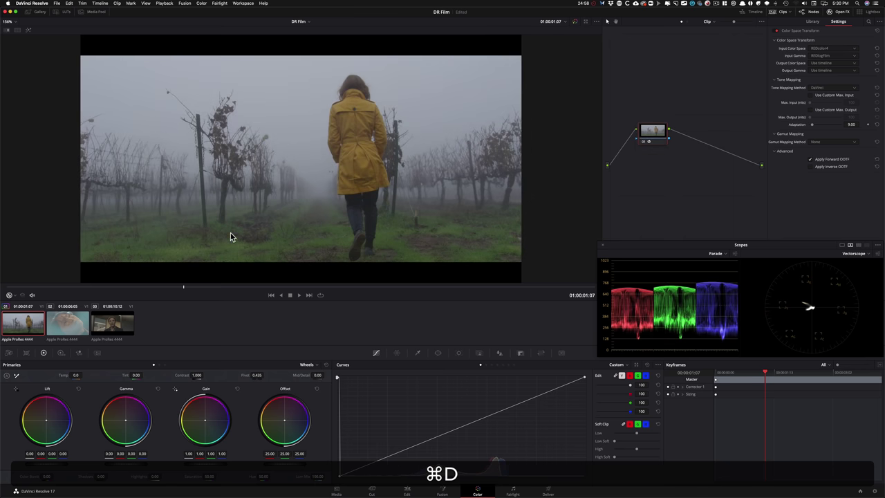
Step: Line up node 01 of the second clip, apply Color Space Transform to it, and park the playhead at 01:00:06:13
left_click(68, 323)
left_click_drag(629, 57, 648, 165)
left_click_drag(819, 172, 648, 167)
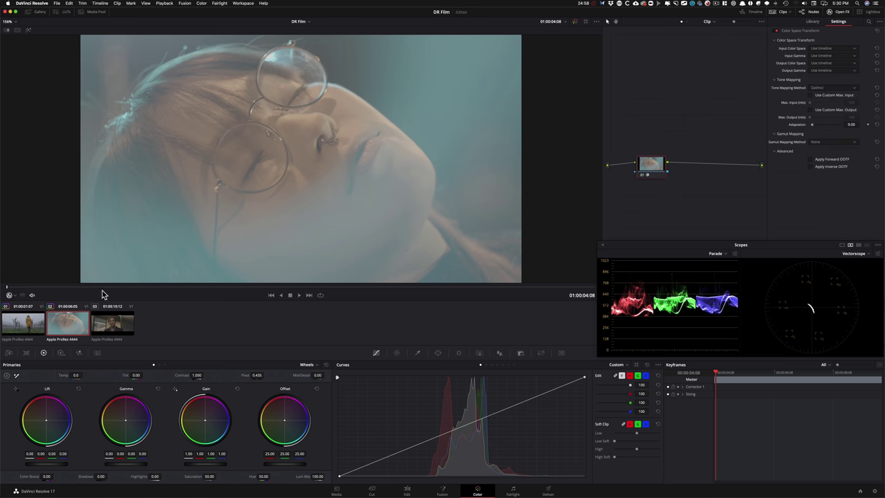
left_click_drag(123, 299, 242, 299)
Step: Set the second clip's transform to input color space Canon Cinema Gamut and input gamma Canon Log 2
left_click(833, 48)
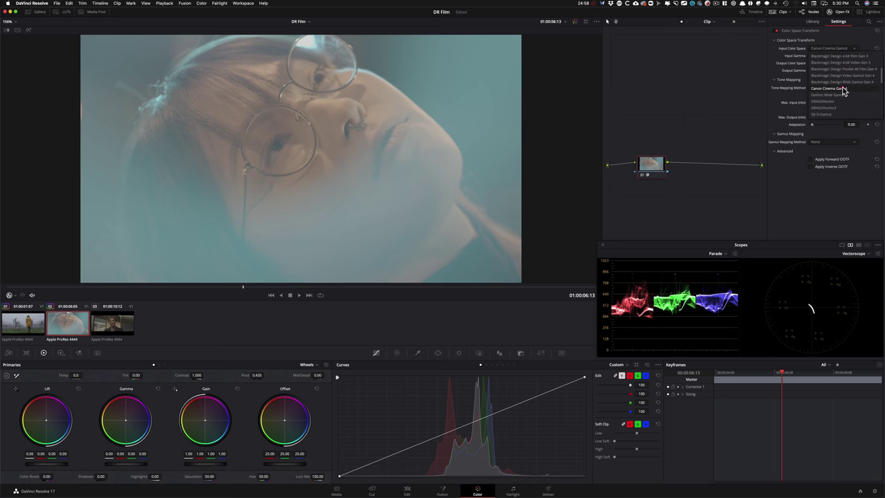
left_click(828, 88)
left_click(836, 55)
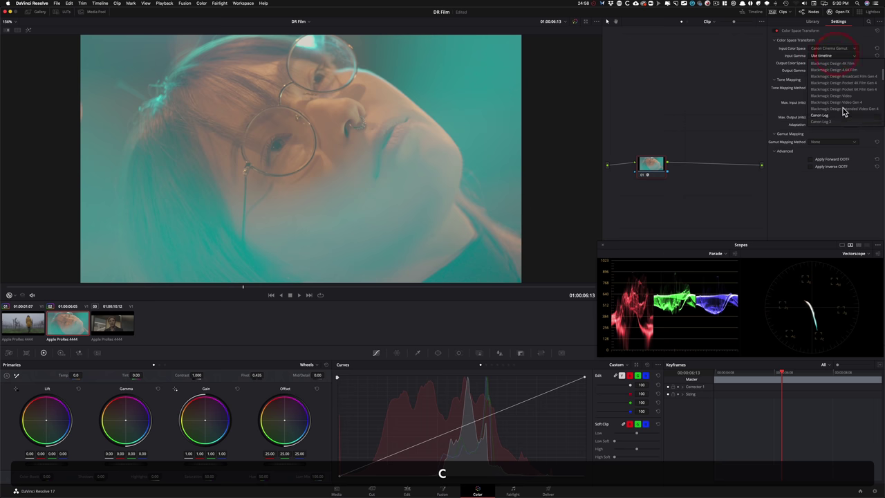
left_click(832, 116)
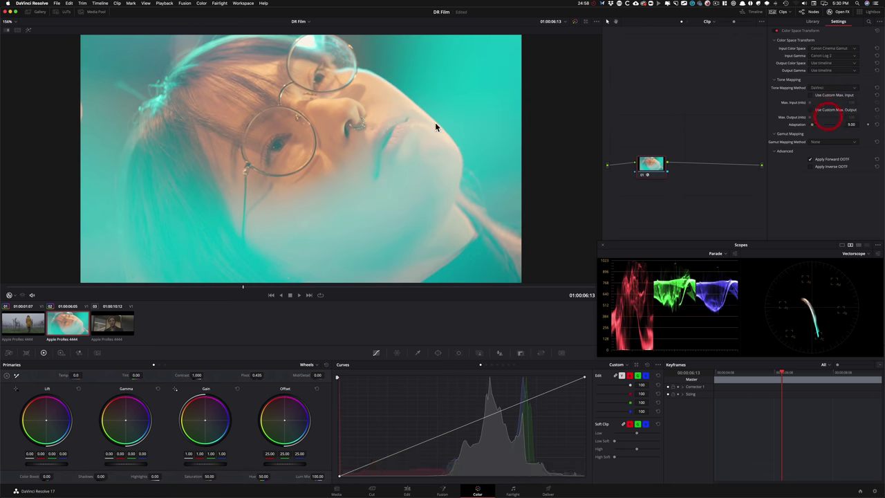
Step: Toggle the second clip's node to compare the image before and after the transform, leaving it enabled
key("super+d")
key("super+d")
key("super+d")
key("super+d")
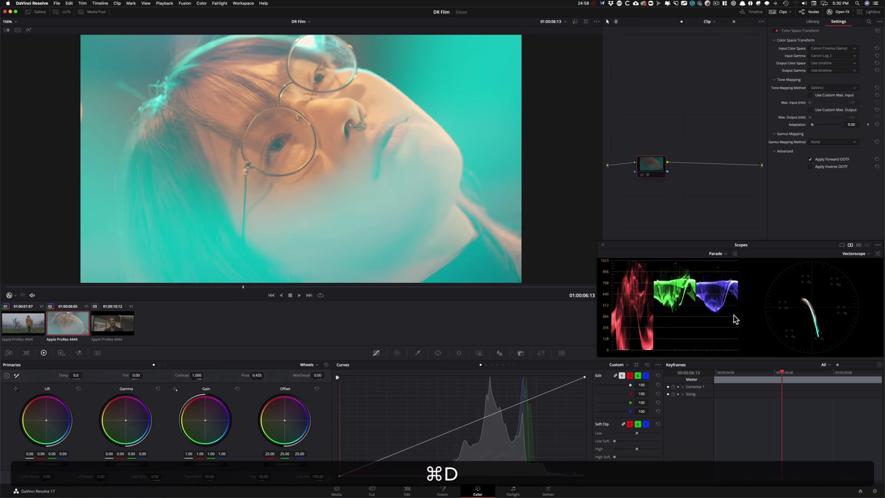
Step: Park on the third clip at 01:00:10:09, line up its node 01, and apply Color Space Transform to it
left_click(113, 330)
left_click_drag(57, 286, 202, 288)
left_click_drag(640, 59, 665, 164)
left_click_drag(803, 168, 655, 156)
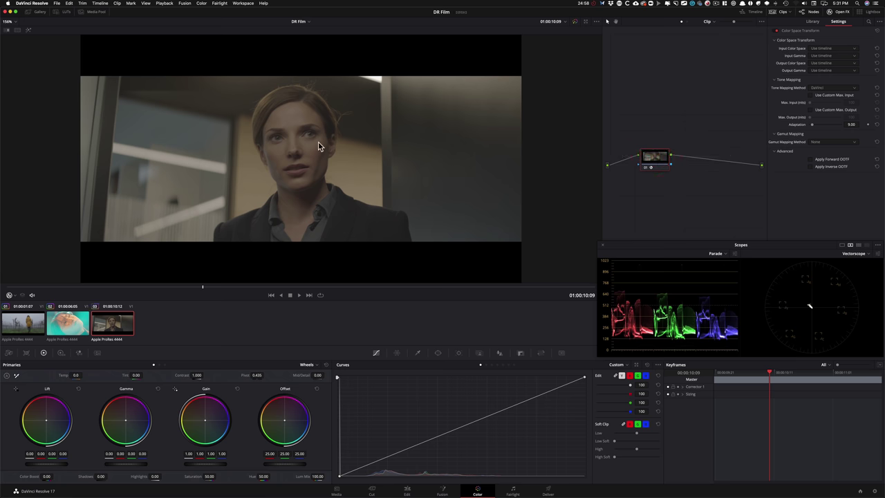
Step: Set the third clip's transform to input color space ARRI Alexa and input gamma ARRI LogC
left_click(828, 49)
key("a")
left_click(836, 78)
left_click(835, 56)
left_click(826, 89)
Step: Toggle the third clip's node off and on to compare the shot with and without the transform, leaving it enabled
key("super+d")
key("super+d")
key("super+d")
key("super+d")
key("super+d")
key("super+d")
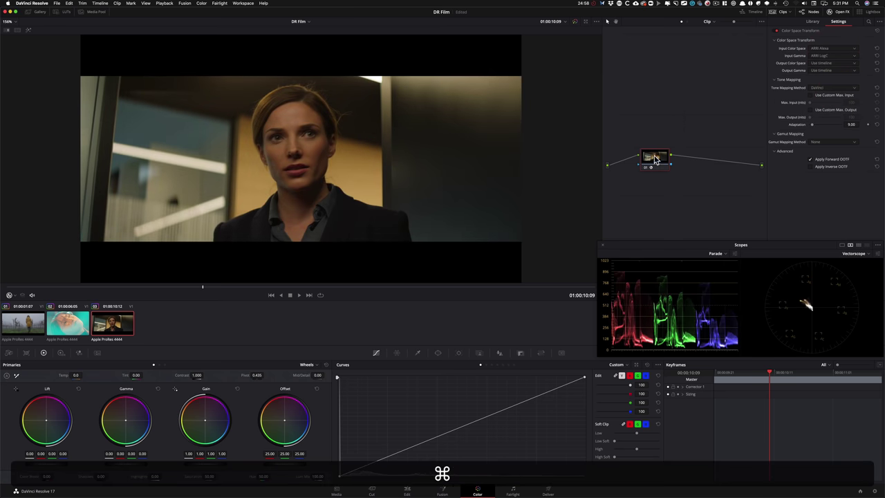
Step: Nudge the third clip's node slightly in the graph, then return to the first clip and park the playhead at 01:00:01:08
left_click_drag(654, 157, 642, 163)
left_click(15, 322)
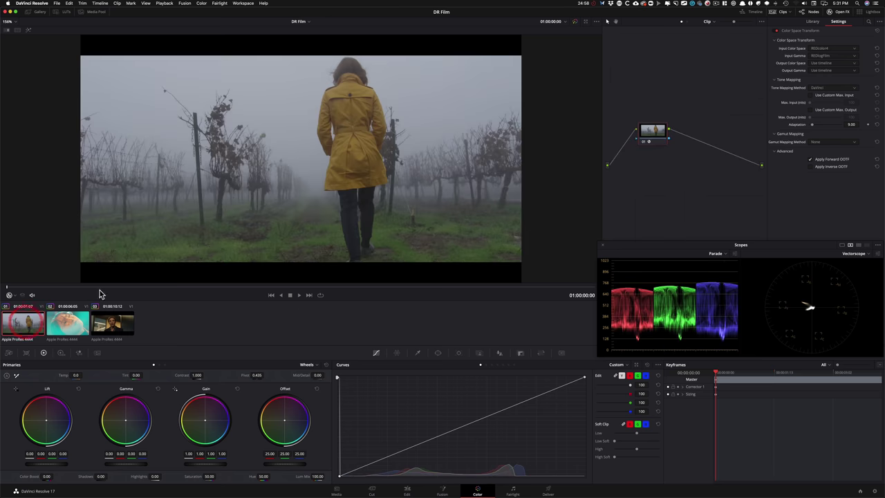
left_click_drag(88, 289, 184, 291)
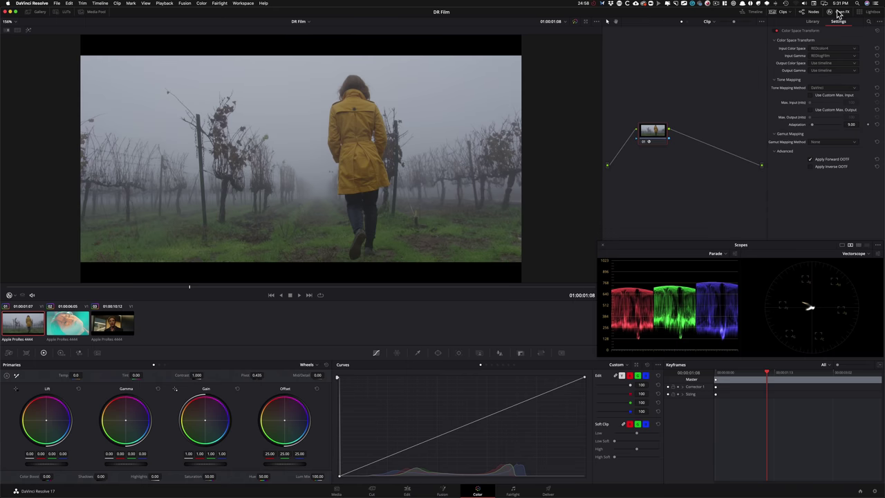
Step: Close the Open FX settings and move the first clip's node 01 further up in the node graph
left_click(839, 12)
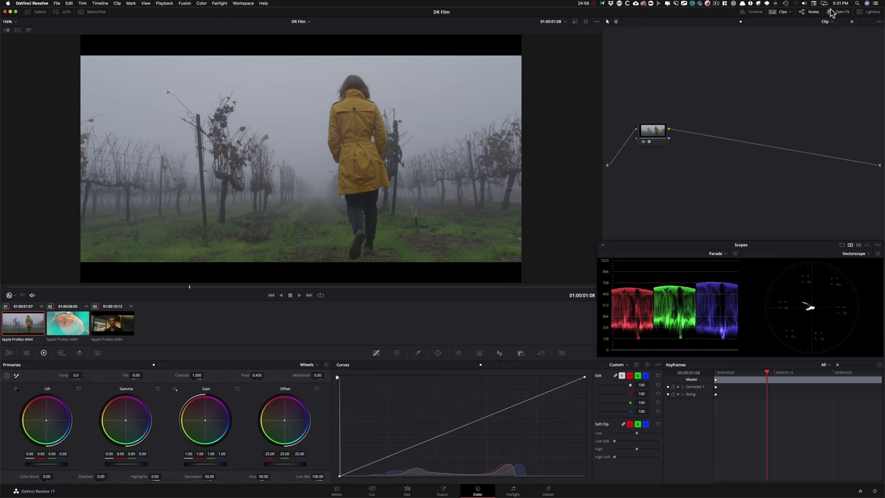
left_click_drag(671, 129, 662, 112)
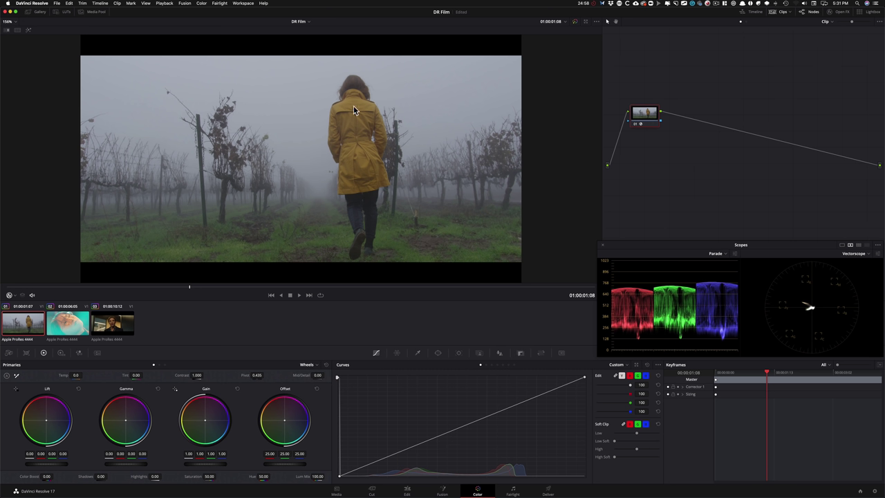
Step: Move the first clip's node 01 further up in the node graph and give it a label
left_click_drag(647, 124, 642, 90)
key("Tab")
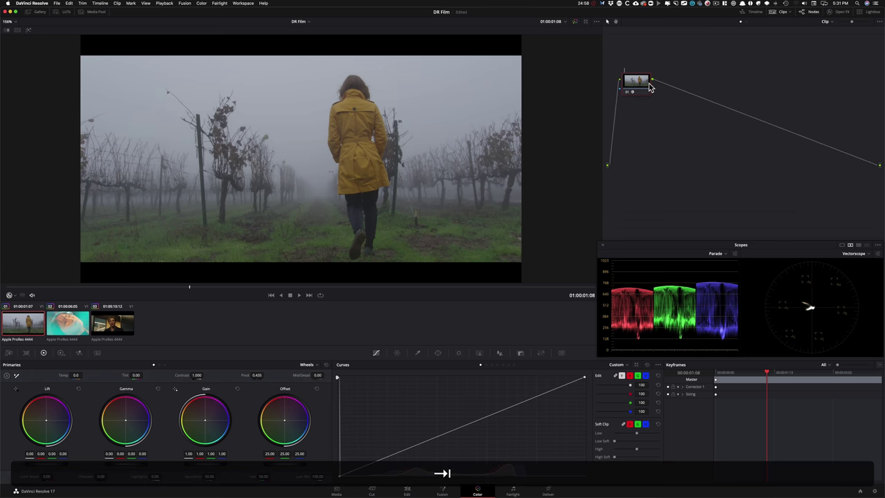
key("Return")
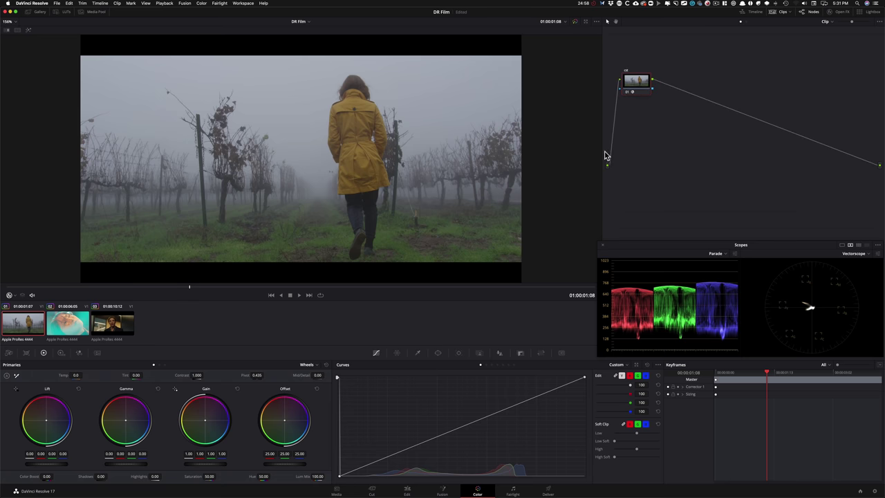
Step: Search the keyboard customization for "lab", examine the shortcut assignment of Label Selected Node, and close the dialog
left_click(44, 5)
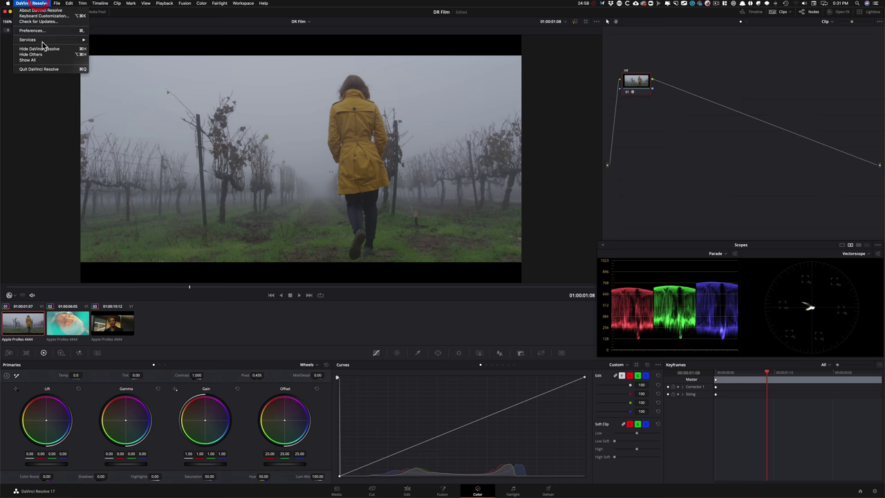
left_click(67, 15)
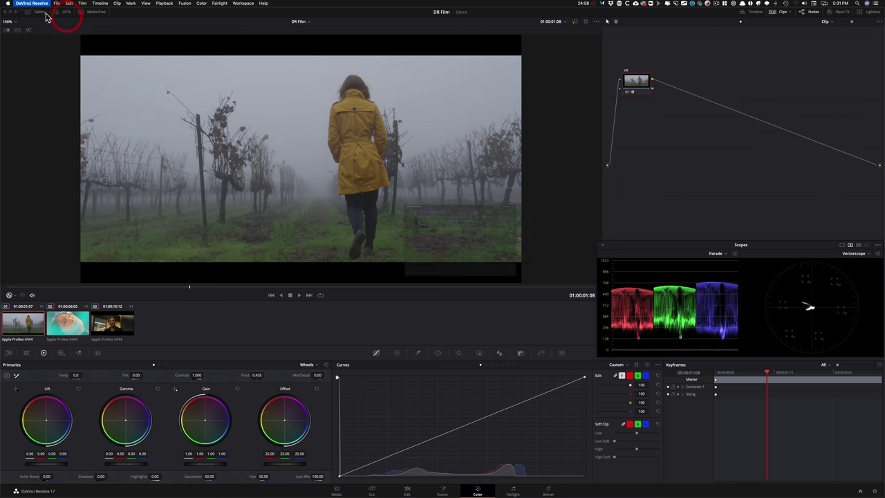
left_click(572, 226)
type("lab")
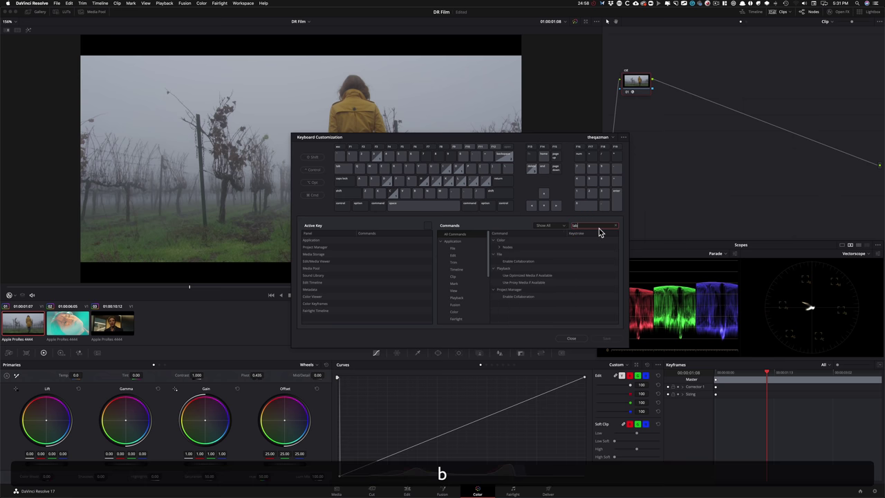
left_click(499, 246)
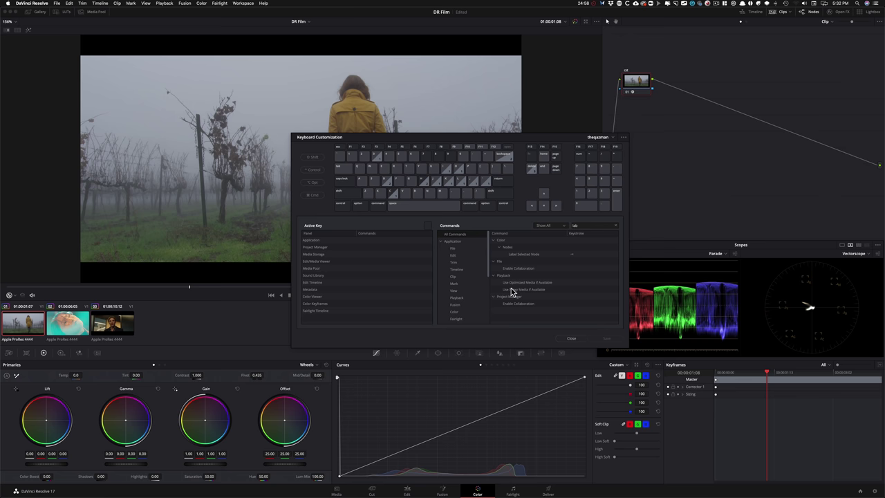
left_click(571, 339)
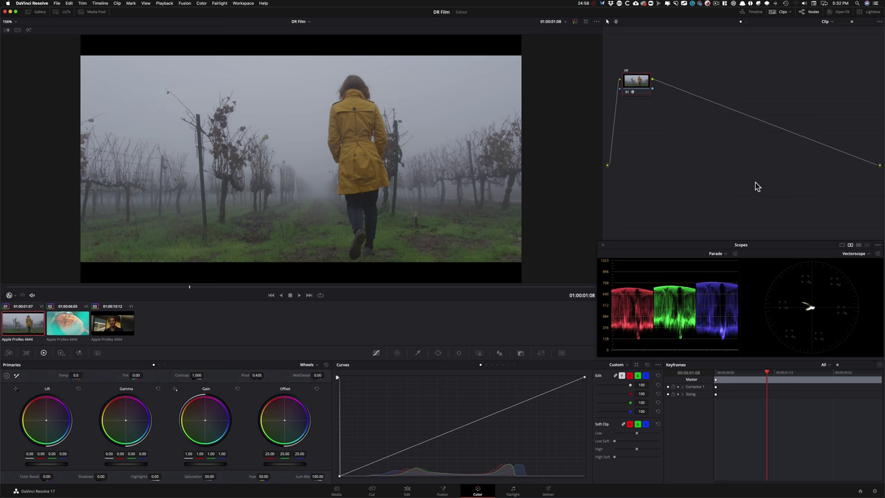
Step: Add serial nodes 02, 03 and 04 after node 01, starting them on a second row beneath it
key("alt+s")
left_click_drag(679, 89, 630, 130)
key("alt+s")
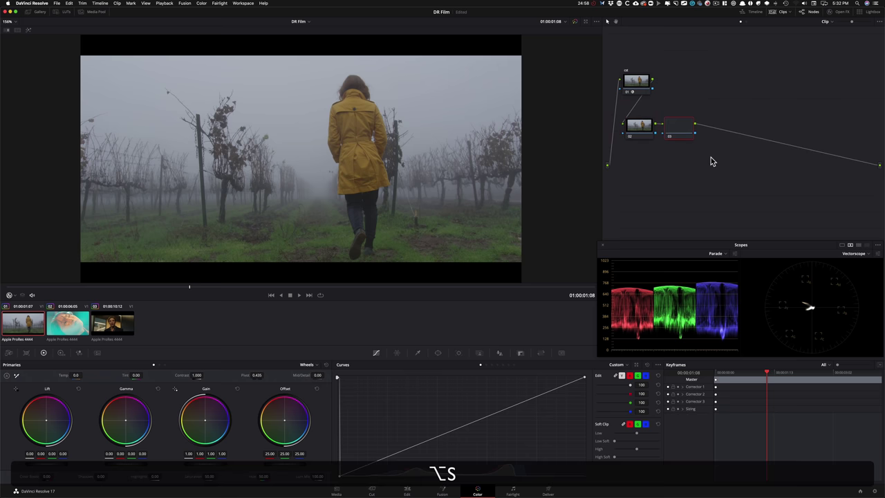
key("alt+s")
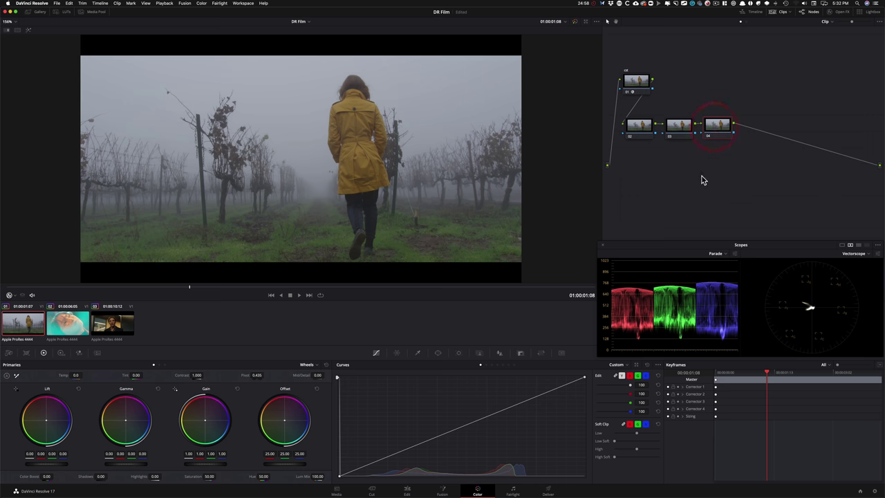
Step: Add layer node 05 parallel to node 04, append serial nodes 07 and 08 after the mixer, and place those two on a third row
key("alt+l")
left_click_drag(757, 128, 749, 143)
key("alt+s")
key("alt+s")
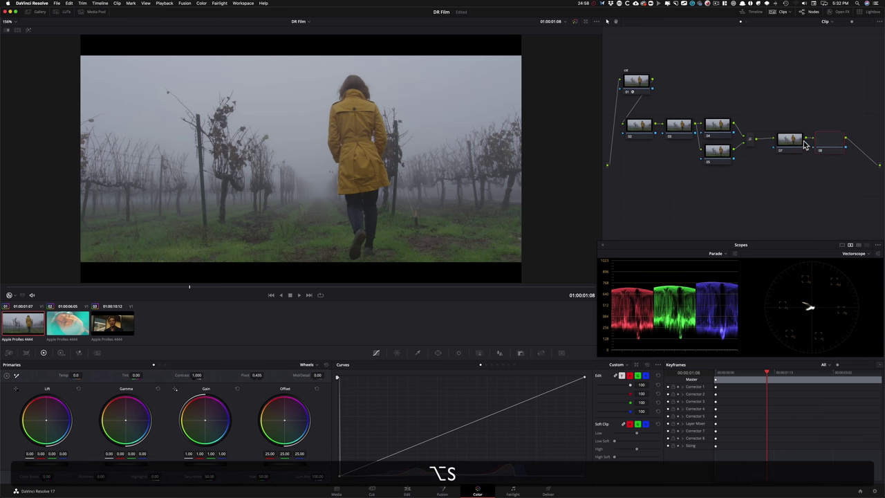
left_click_drag(782, 145, 637, 199)
left_click(722, 206)
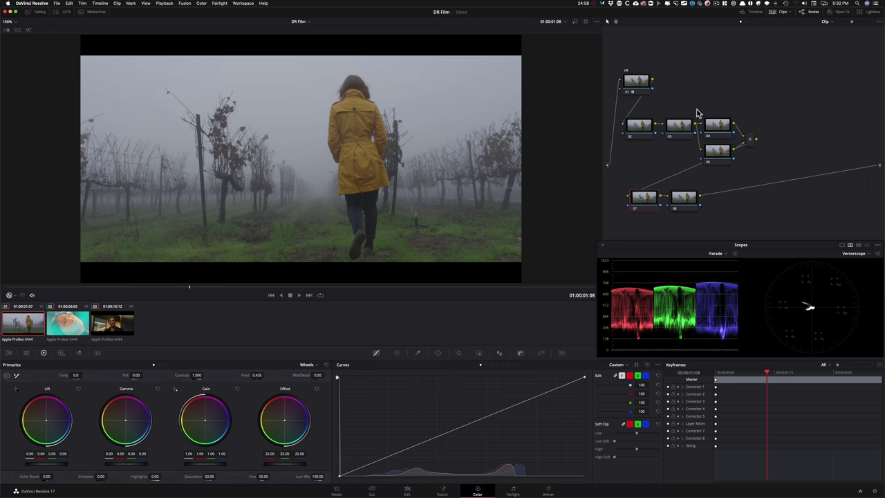
Step: Label node 02 "clr pal" and node 03 "pri"
left_click(643, 128)
key("Tab")
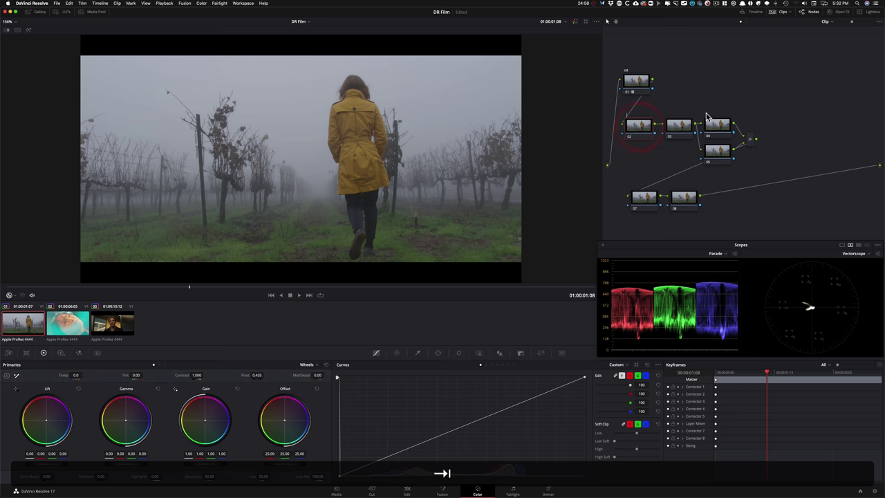
type("r pal")
key("Return")
key("Tab")
type("pri")
key("Return")
Step: Label the two layered nodes: "bg" for node 04 and "jacket" for node 05
key("Tab")
type("bg")
key("Return")
key("Tab")
type("jacket")
key("Return")
Step: Label node 07 "log" and node 08 "midtone", and add a serial node 09 labelled "cw" after them
key("Tab")
type("log")
key("Return")
type("cw")
key("Return")
key("Tab")
type("midton")
key("Return")
key("Tab")
key("Right")
type("e")
key("Return")
key("alt+s")
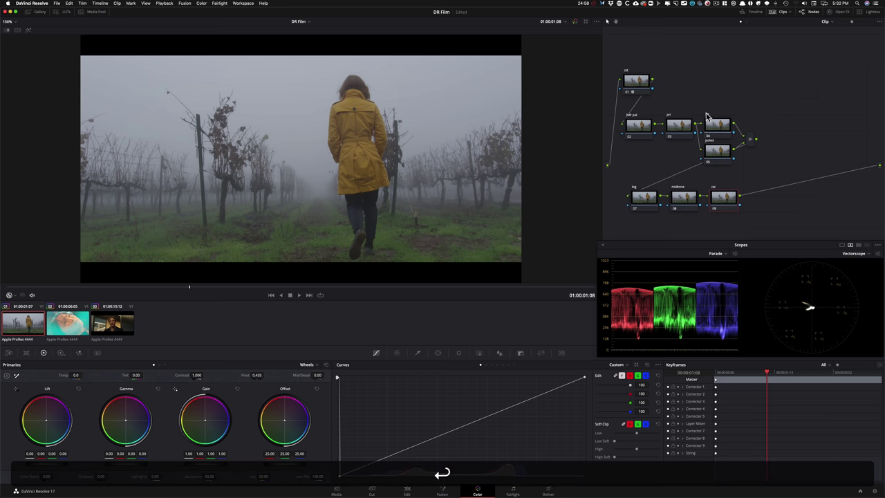
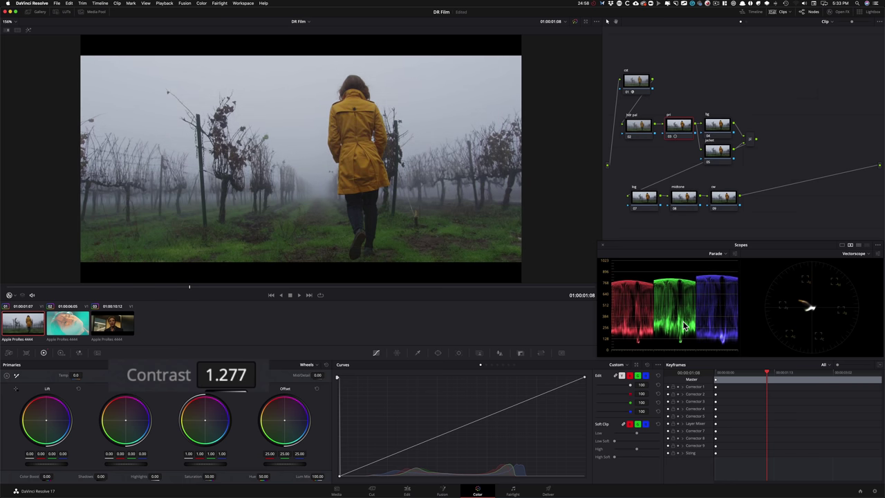
Step: Toggle the pri node off and on repeatedly to compare the shot with and without its contrast adjustment
key("super+d")
key("super+d")
key("super+d")
key("super+d")
key("super+d")
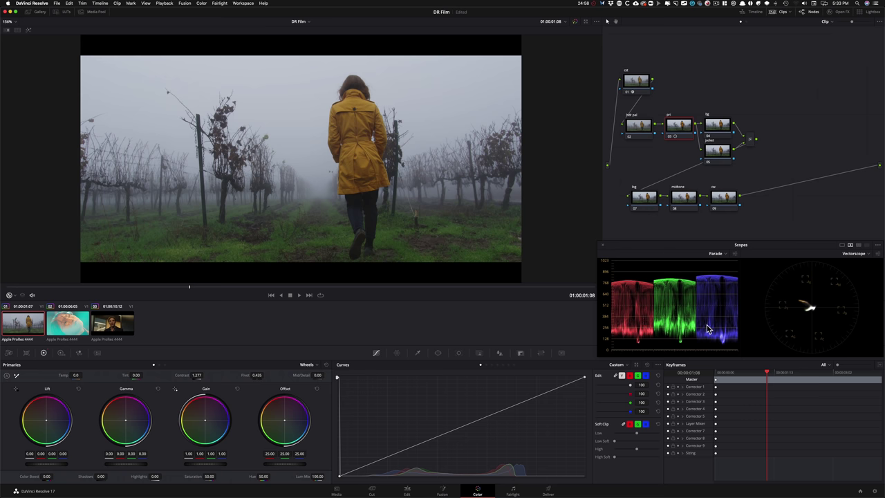
key("ctrl+d")
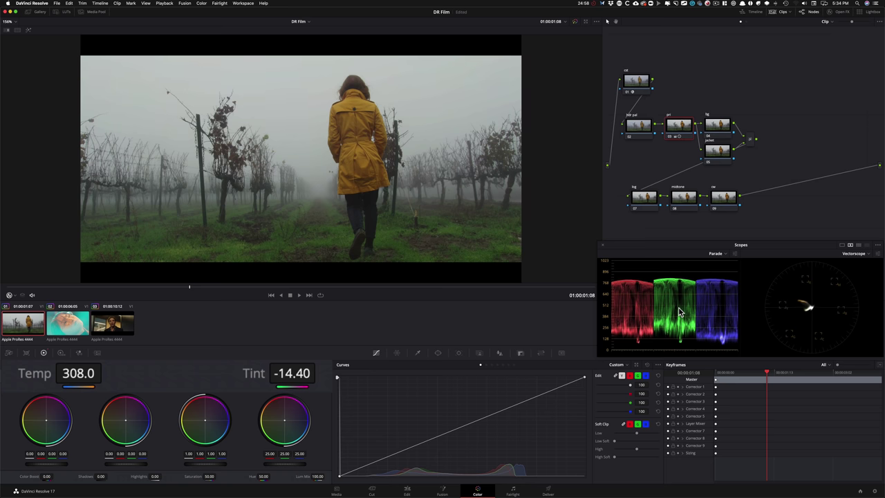
Step: Toggle the pri node off and on to examine the effect of its temperature, tint and saturation adjustments
key("super+d")
key("super+d")
key("super+d")
key("super+d")
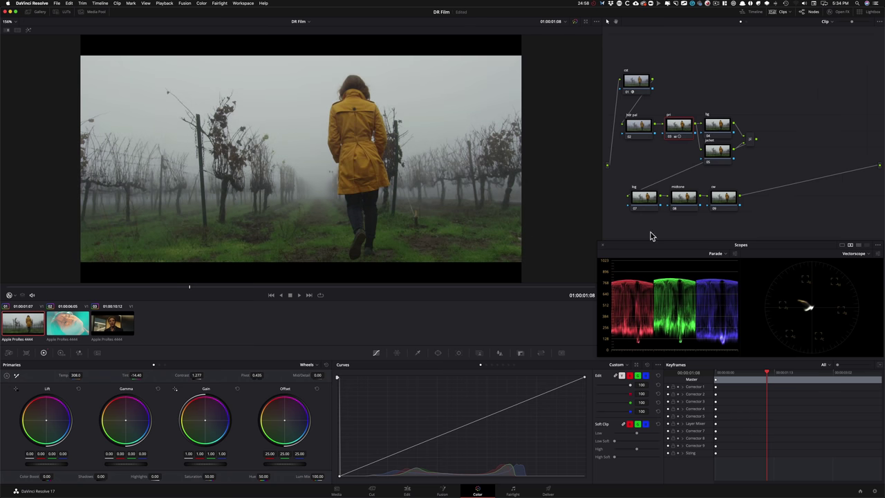
key("super+d")
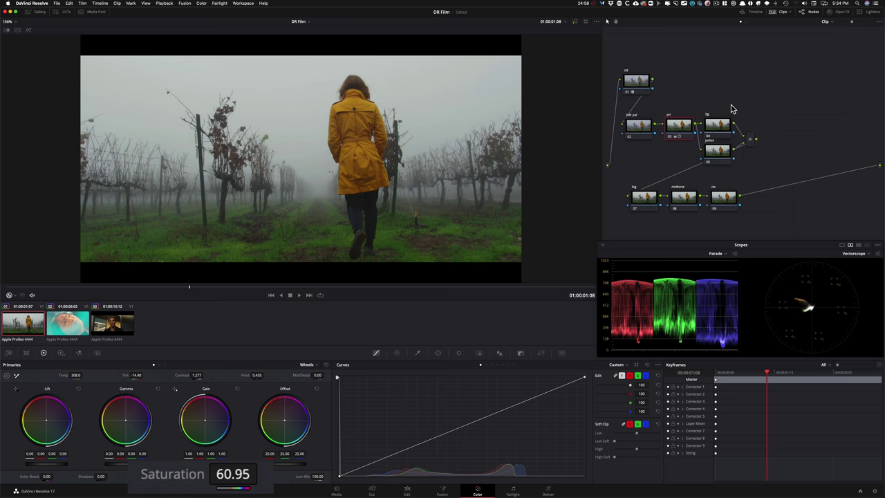
key("super+d")
key("super+d")
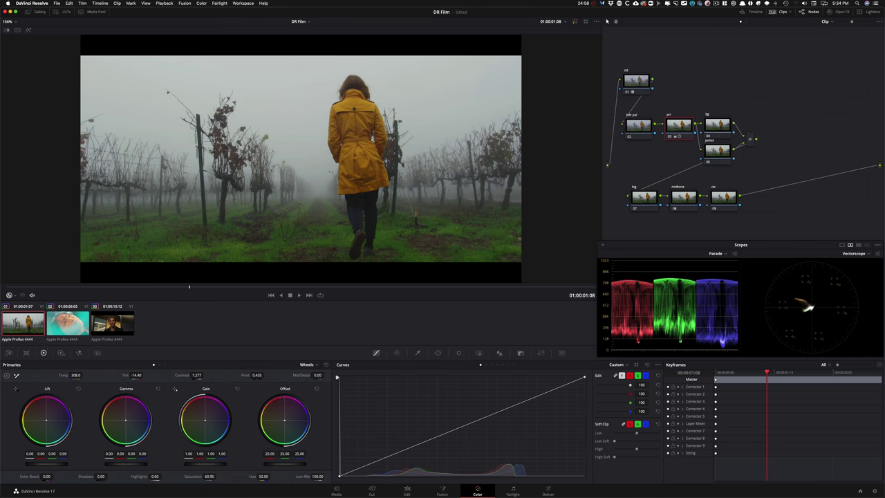
Step: Key the yellow coat on the jacket node with the HSL qualifier, inspect the selection in highlight view, and turn highlight off
left_click(717, 153)
left_click(418, 353)
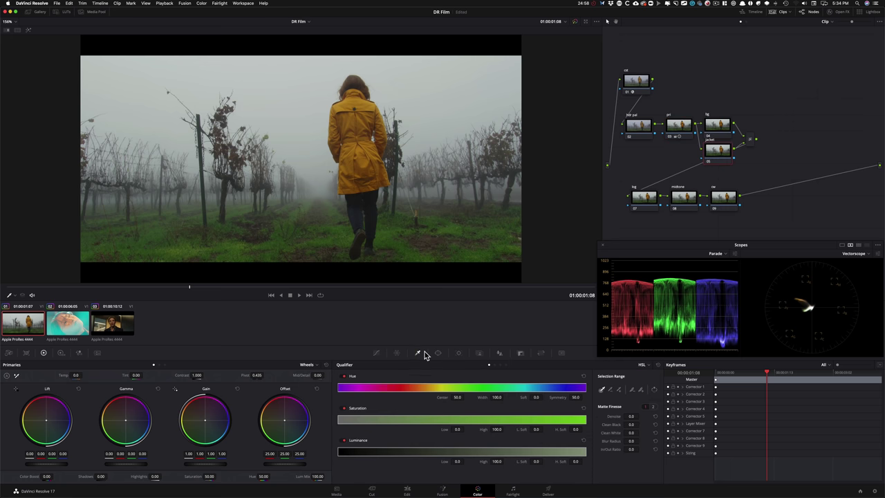
left_click(340, 103)
key("shift+h")
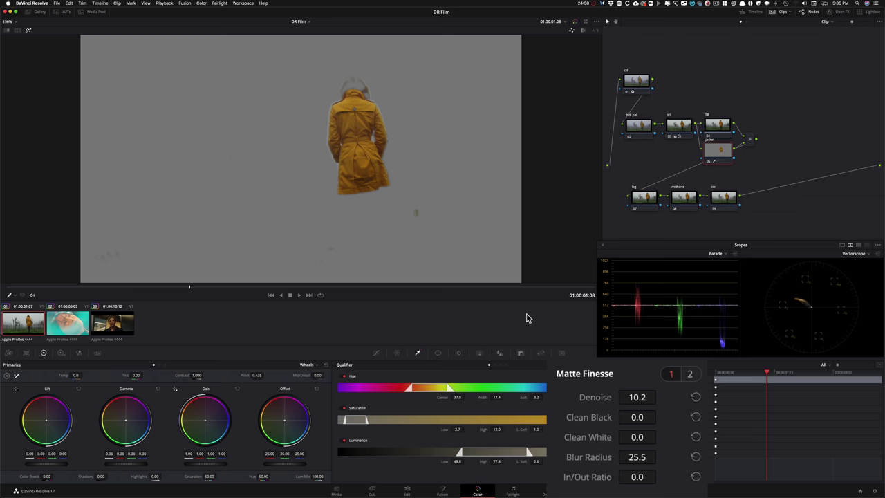
key("shift+h")
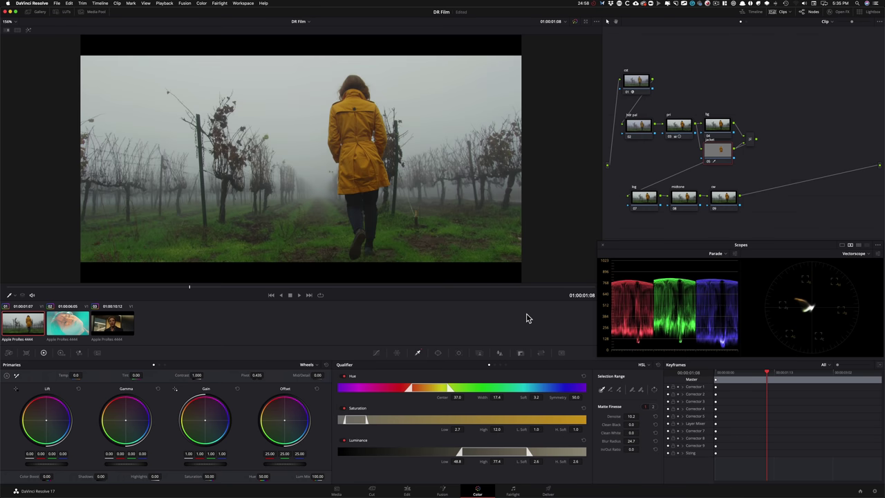
Step: Space the bg and jacket nodes slightly apart in the graph and toggle the jacket node to compare the shot
key("super+d")
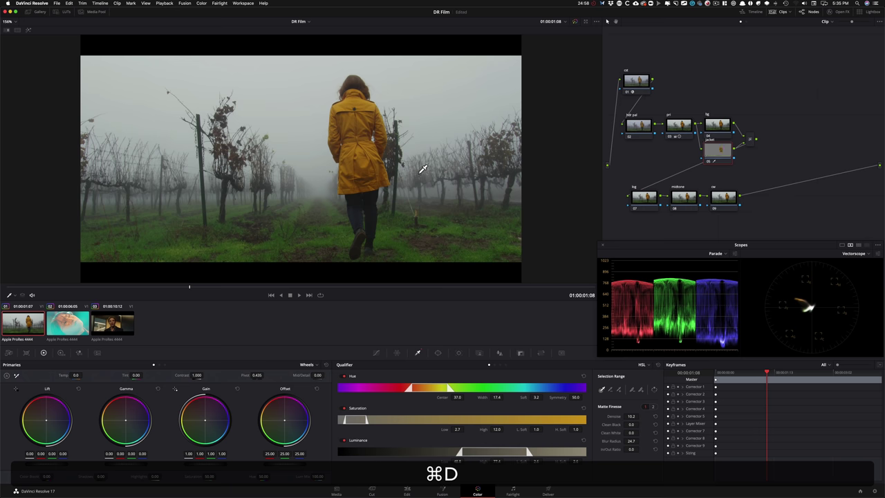
left_click(731, 104)
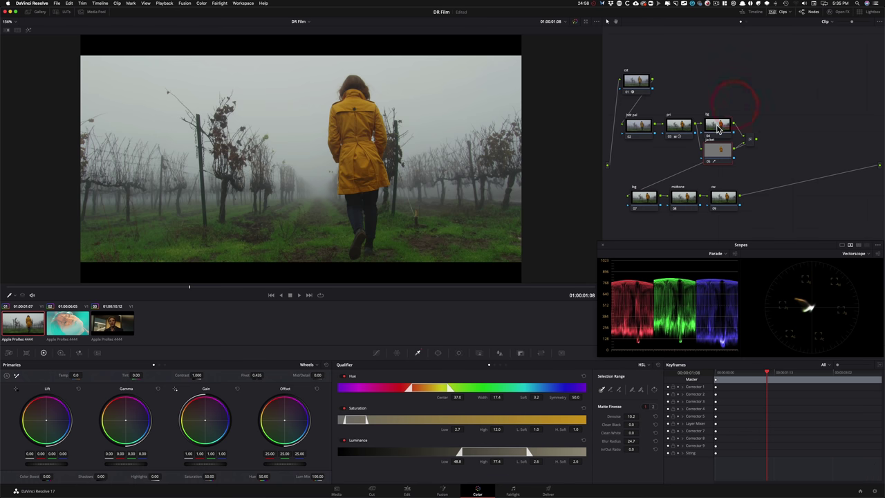
left_click(716, 123)
left_click(717, 151)
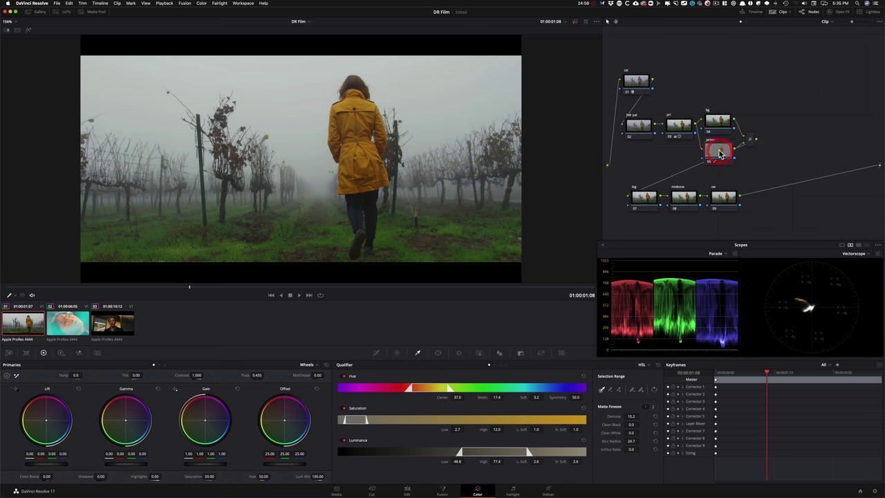
key("super+d")
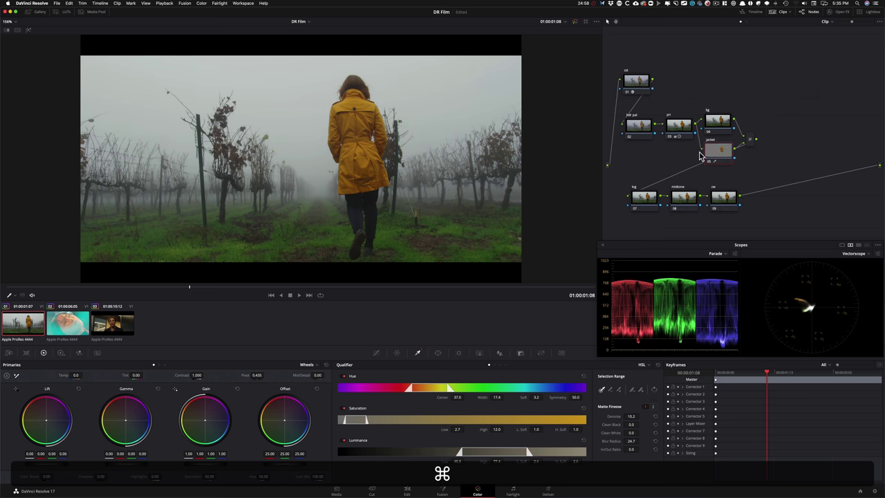
Step: On the bg node, lower the low-saturation end of the Sat Vs Sat curve to an output of about 0.25
left_click(726, 125)
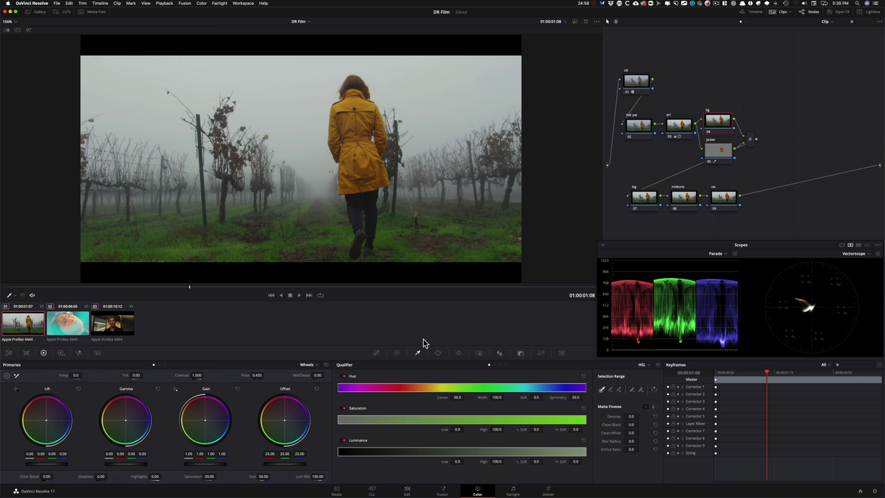
left_click(376, 353)
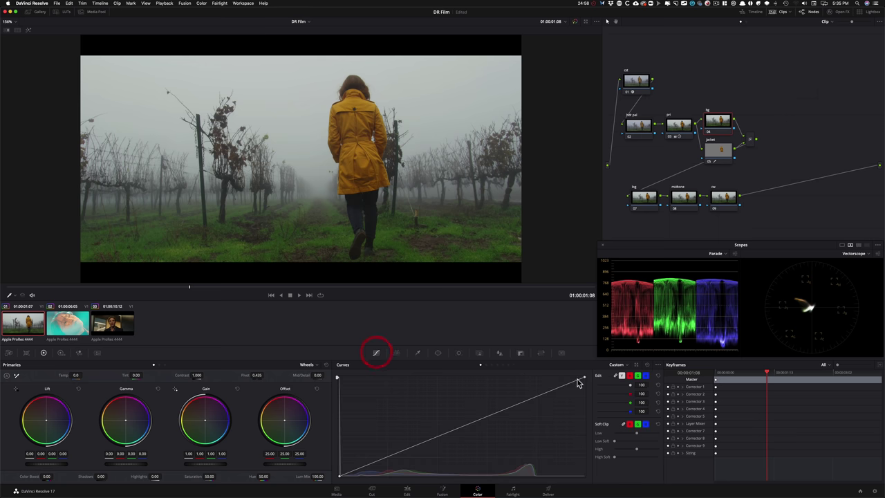
left_click(508, 365)
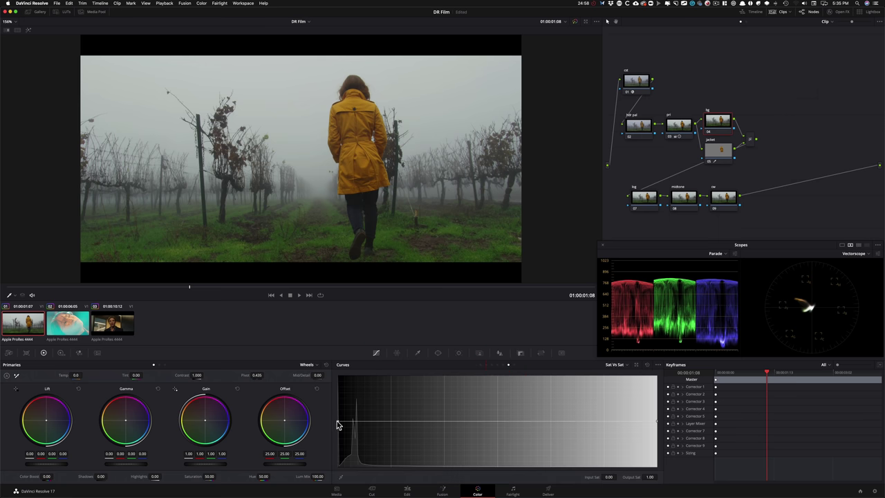
left_click_drag(339, 425, 349, 460)
Step: Toggle the bg node off and on repeatedly to compare the background with and without the desaturation
key("super+d")
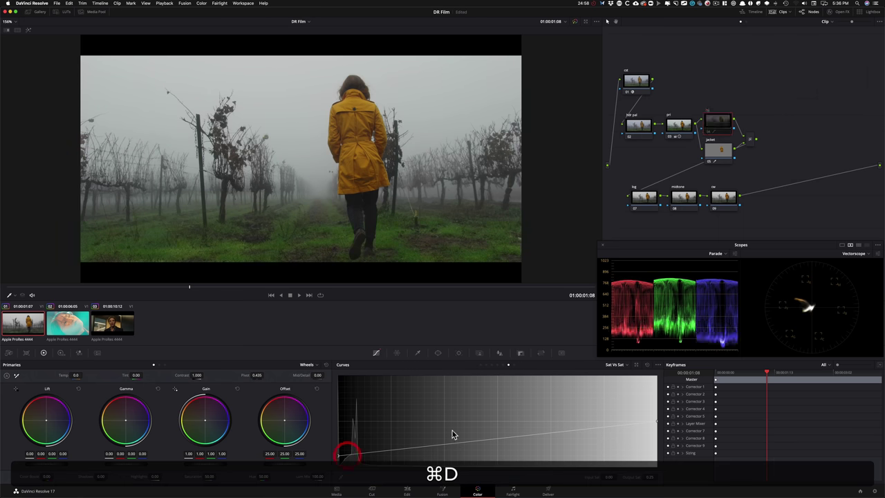
key("super+d")
key("super+d")
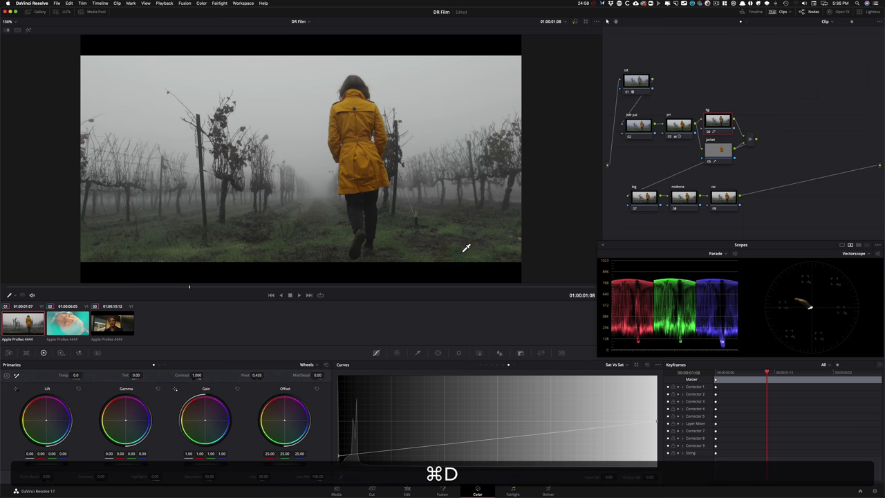
key("super+d")
key("super+d")
key("super+d")
key("super+d")
key("super+d")
key("super+d")
key("super+d")
key("super+d")
Step: Raise a middle point on the bg node's Sat Vs Sat curve to input 0.21, output 0.84, and compare the node off and on
left_click_drag(454, 447, 472, 428)
key("super+d")
key("super+d")
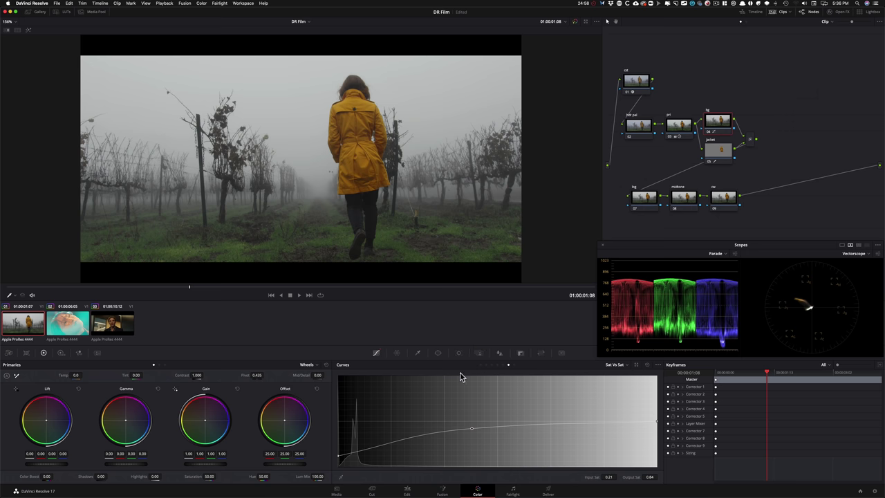
Step: Return the curves to Custom, then select the log node and switch its primaries to the log wheels
left_click(480, 364)
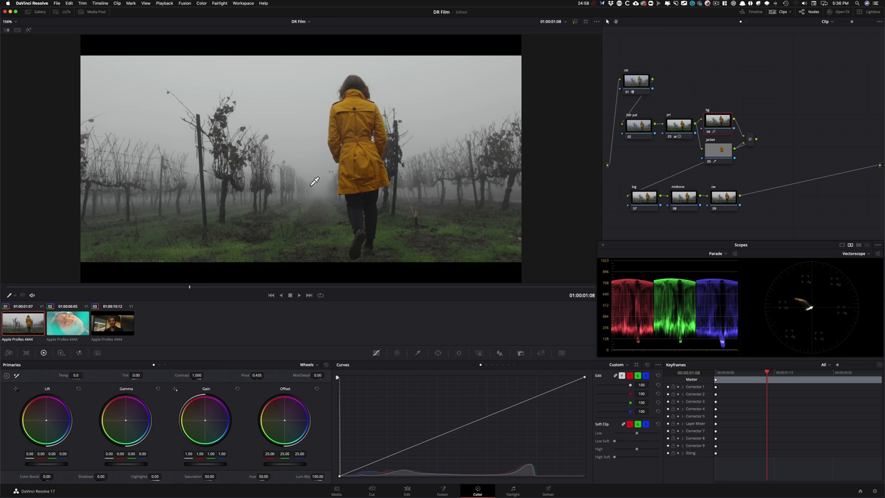
left_click(640, 198)
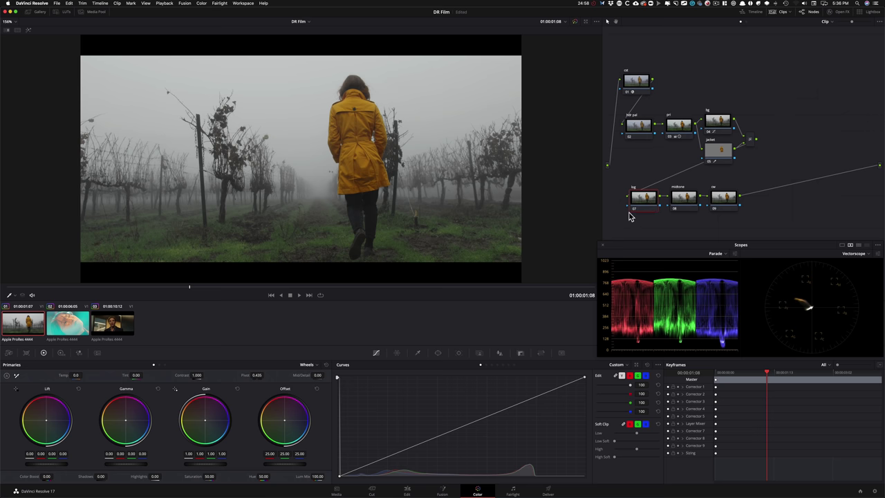
left_click(164, 365)
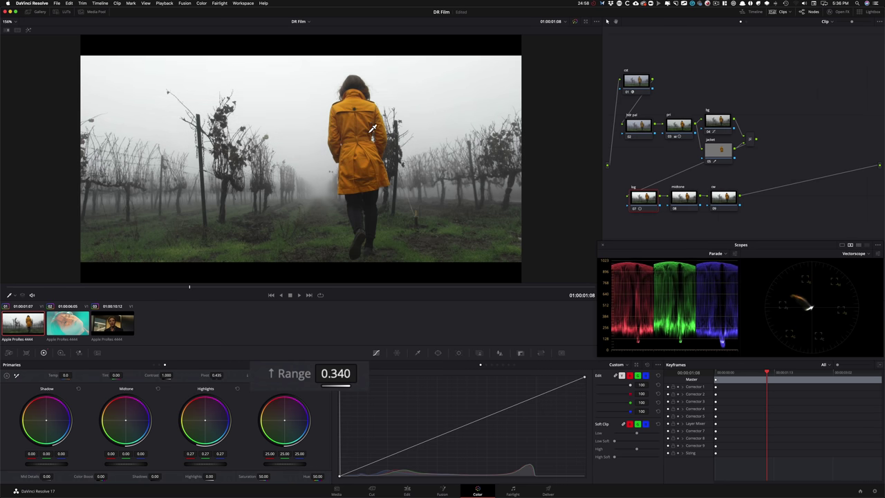
Step: On the log node, set the high range to 0.419 and the Highlights to 0.22, and compare the node off and on
left_click_drag(367, 131, 369, 130)
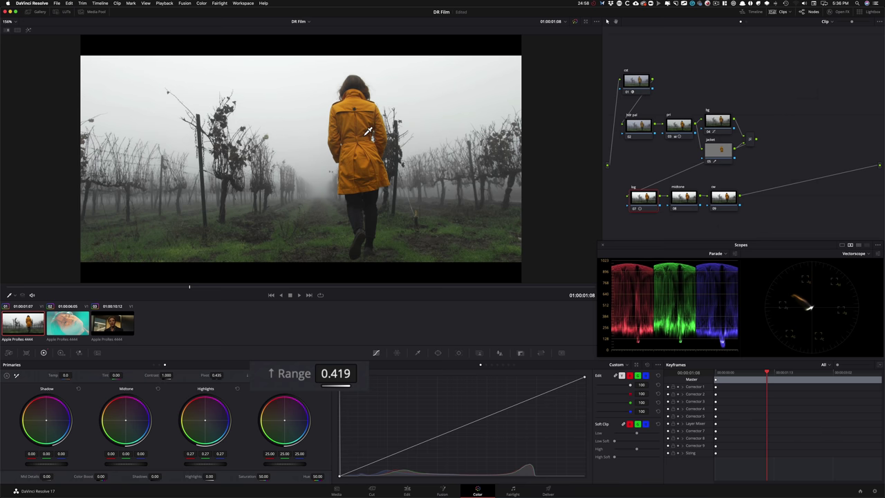
left_click(237, 389)
key("super+z")
key("super+z")
key("super+z")
key("super+z")
key("super+z")
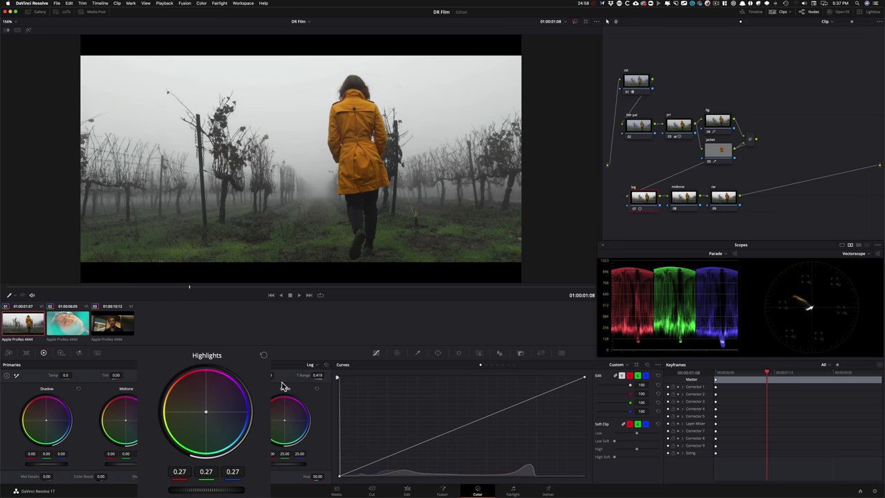
key("super+shift+z")
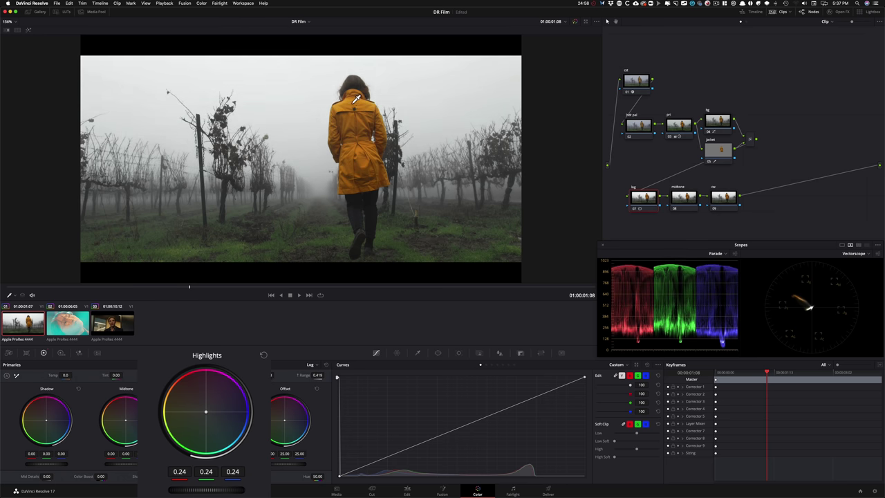
key("super+shift+z")
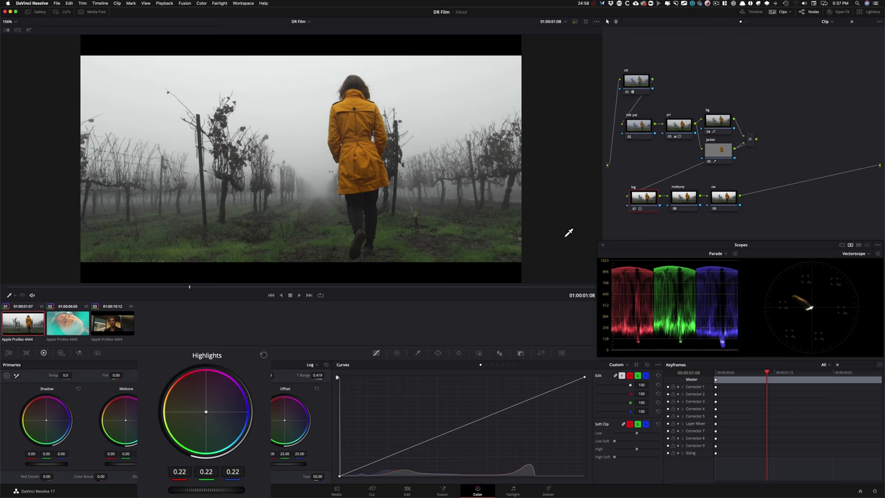
key("super+d")
key("super+d")
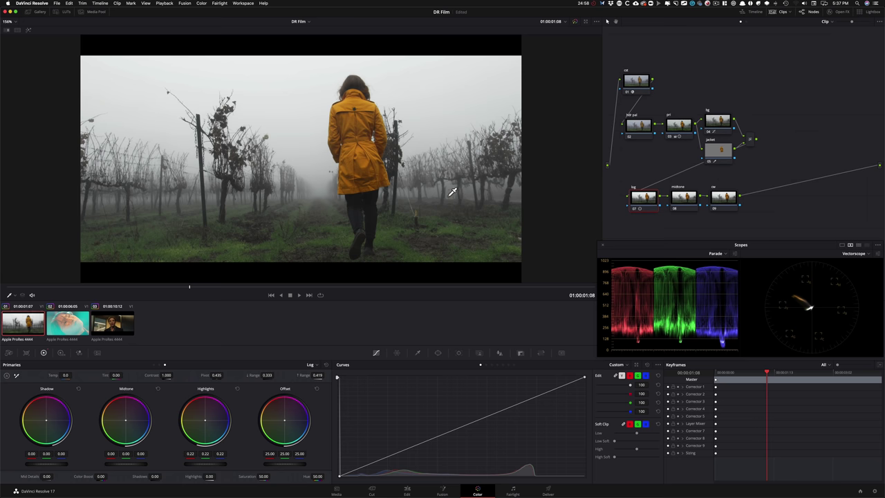
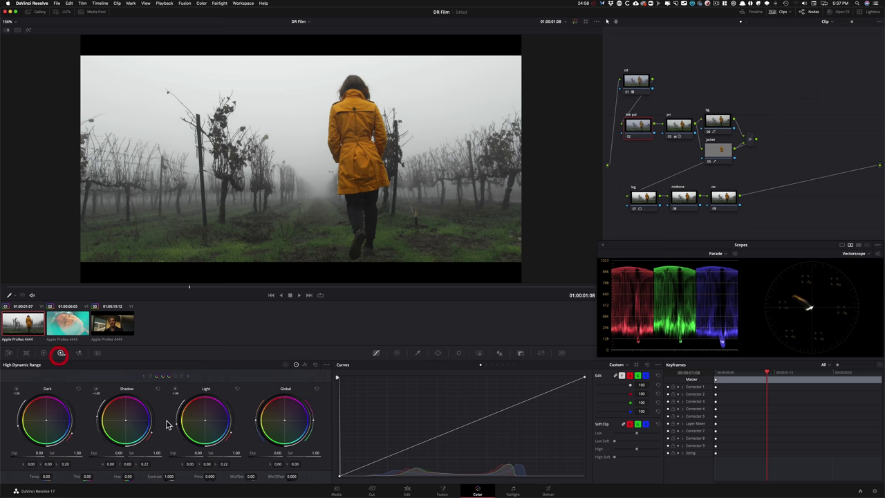
Step: On the hdr pal node, lower the HDR Highlight zone's exposure to -2.26, comparing the node off and on between adjustments
left_click(190, 379)
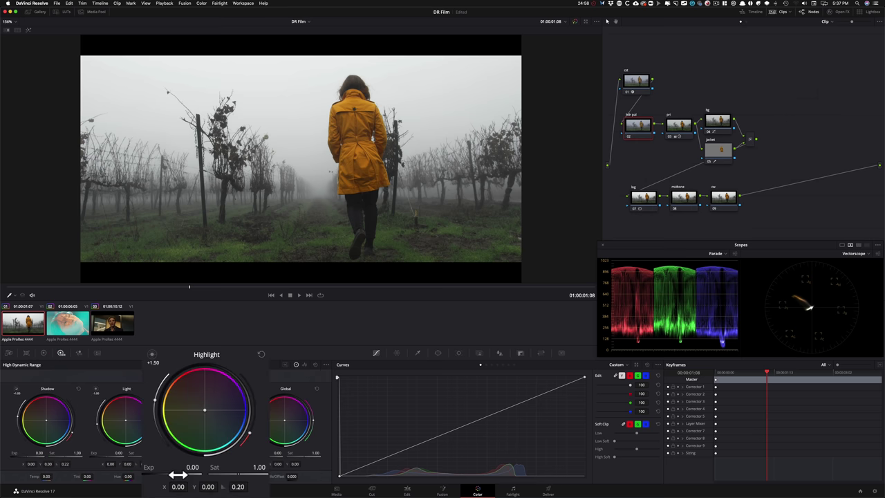
left_click_drag(178, 474, 178, 474)
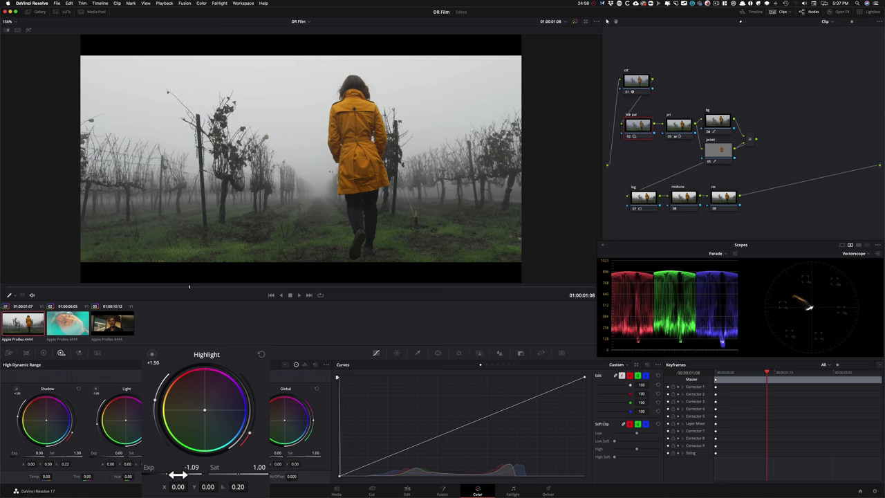
key("ctrl+d")
key("ctrl+d")
key("ctrl+d")
key("ctrl+d")
key("ctrl+d")
key("ctrl+d")
key("ctrl+d")
key("ctrl+d")
left_click_drag(178, 474, 176, 474)
left_click_drag(178, 474, 179, 474)
Step: Toggle the hdr pal node off and on repeatedly to compare the sky with and without the lowered Highlight exposure
key("ctrl+d")
key("ctrl+d")
key("ctrl+d")
key("ctrl+d")
key("ctrl+d")
key("ctrl+d")
key("ctrl+d")
key("ctrl+d")
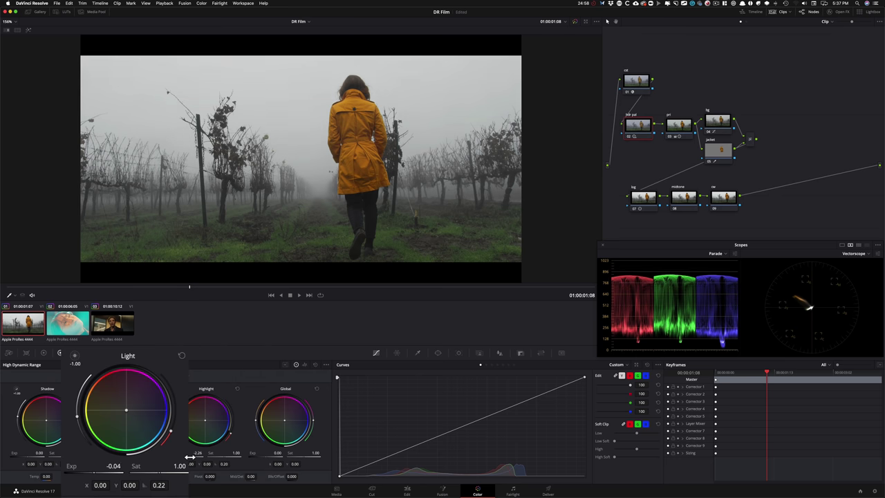
Step: Lower the HDR Light zone's exposure to -0.08 on the hdr pal node and compare the node off and on
left_click_drag(190, 456, 189, 456)
key("ctrl+d")
key("ctrl+d")
key("ctrl+d")
key("ctrl+d")
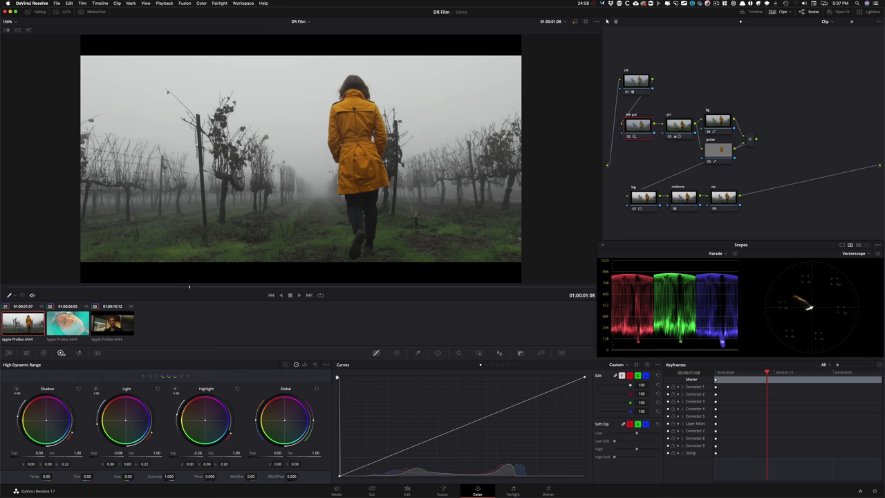
Step: Compare the log node off and on, and raise the Mid/Detail of the midtone node to 40.07
left_click(644, 198)
key("super+d")
key("super+d")
left_click(681, 197)
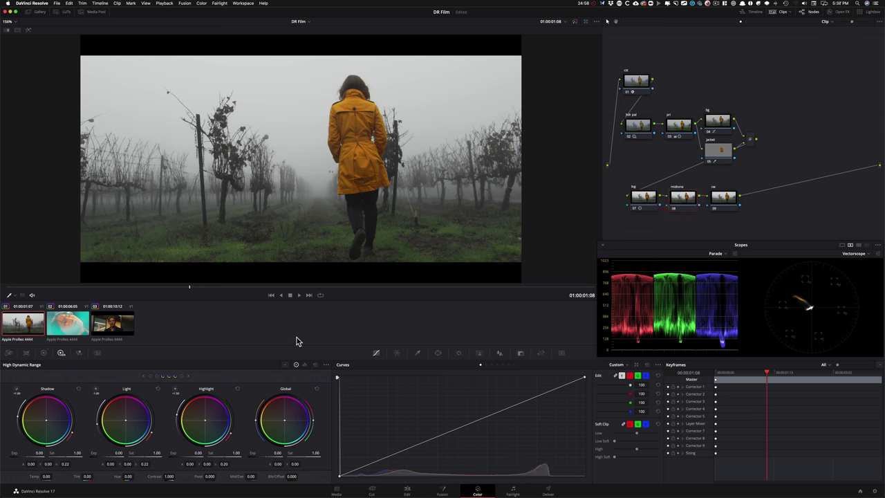
key("alt+z")
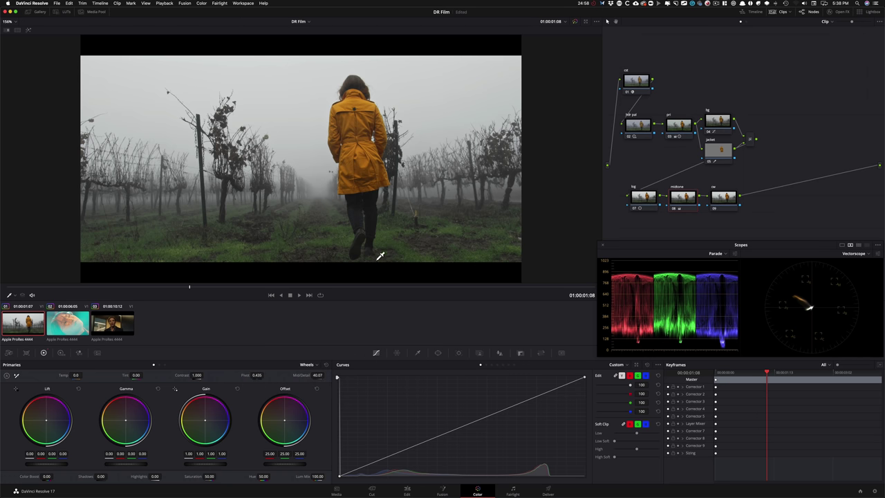
Step: On the cw node, set the Color Warper grid to 12 divisions, shift the grass greens to hue 0.66 and saturation 0.38, and compare the result
left_click(722, 201)
left_click(397, 353)
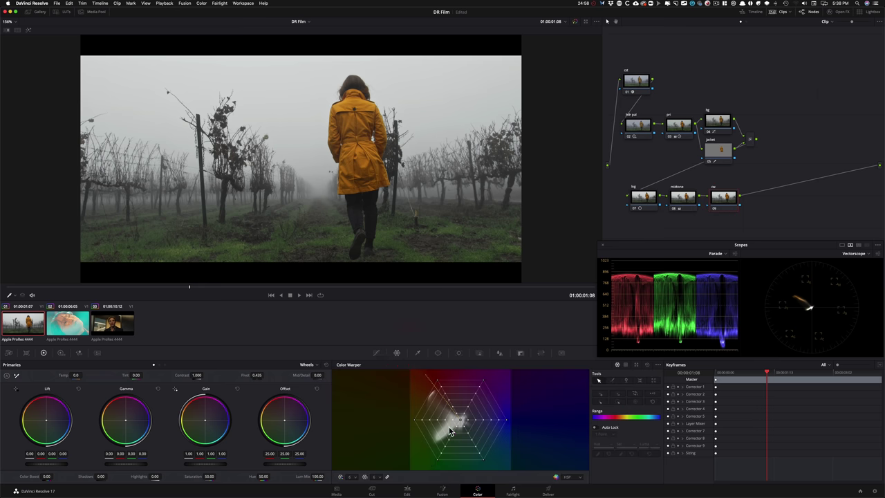
left_click(351, 476)
left_click(350, 454)
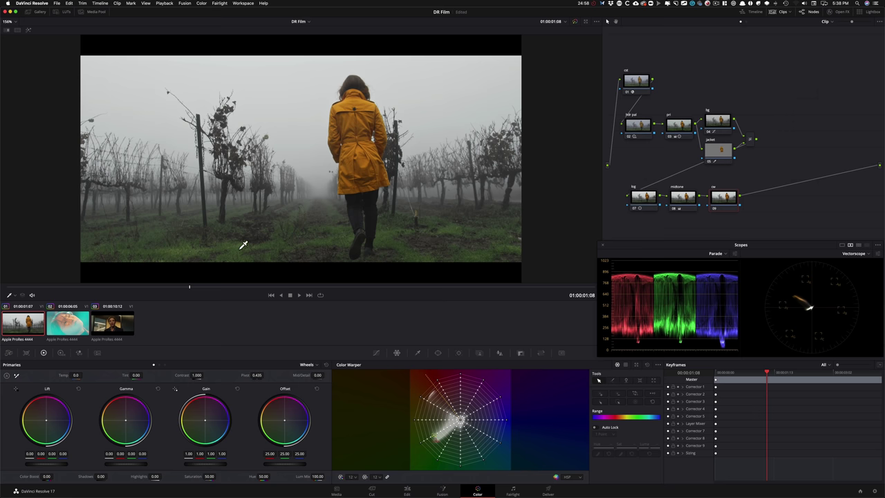
left_click_drag(245, 242, 260, 242)
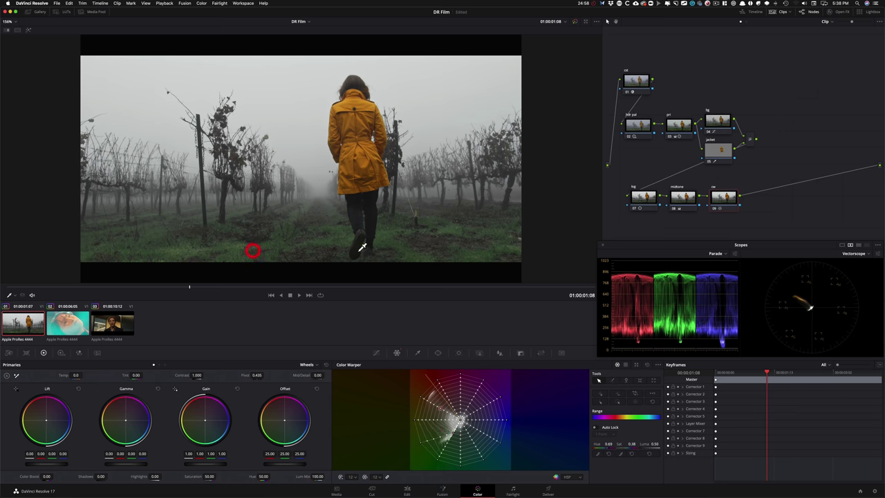
key("ctrl+d")
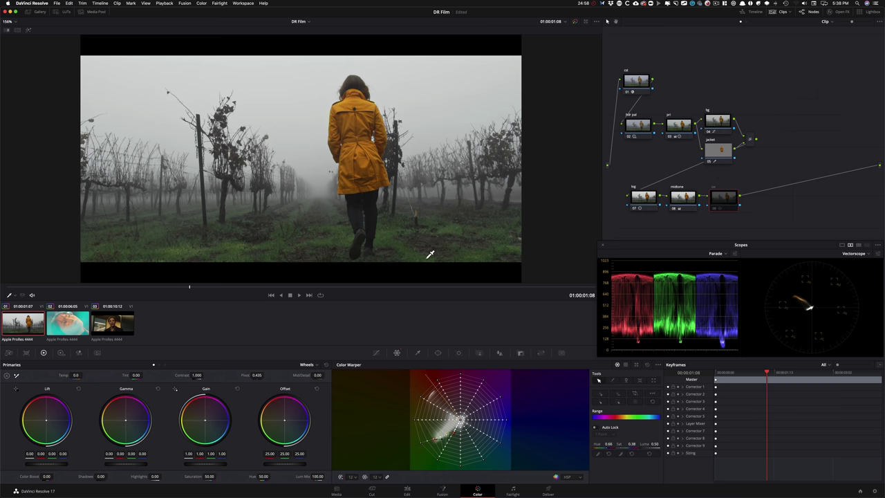
key("ctrl+d")
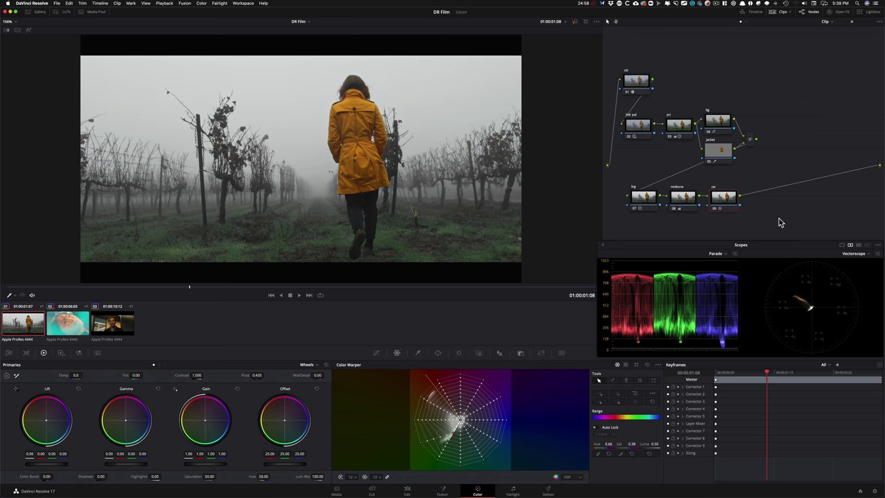
Step: Bypass and restore all grades repeatedly to compare the original clip with the full grade
key("shift+d")
key("shift+d")
key("shift+d")
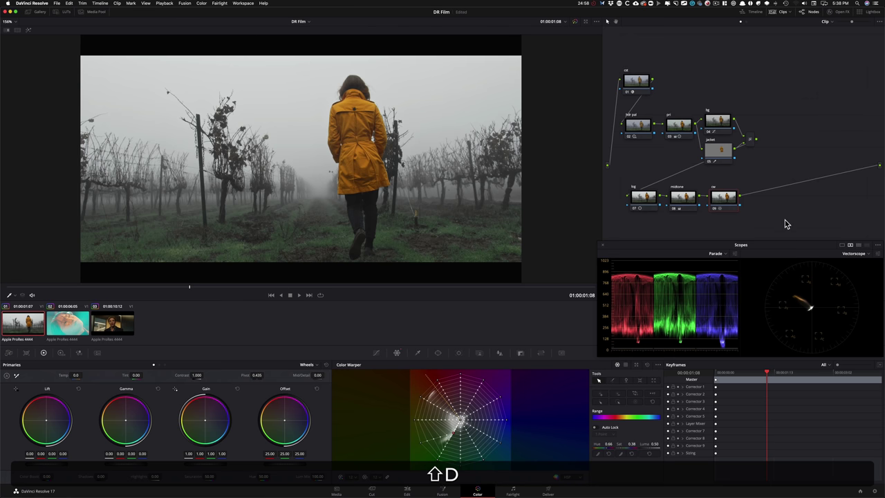
key("shift+d")
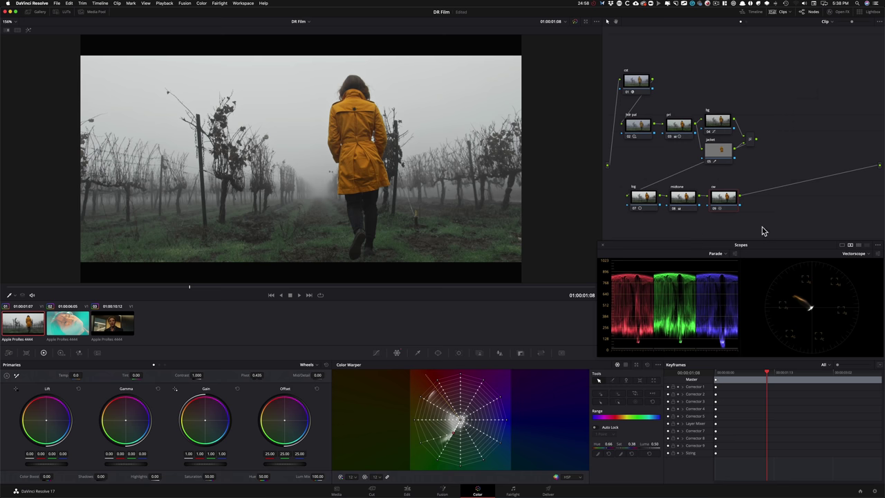
key("shift+d")
key("shift+d")
Step: Add a serial node after the cw node, label it glow, and place it below the log node
key("alt+s")
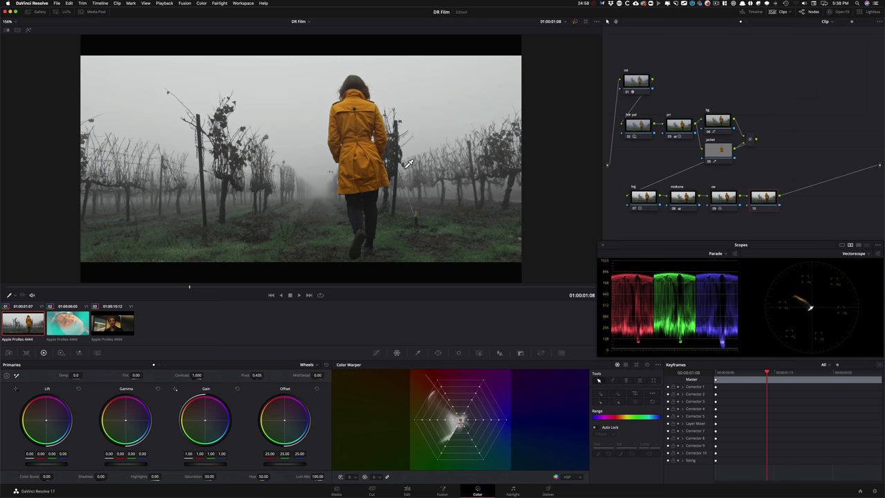
type("glow")
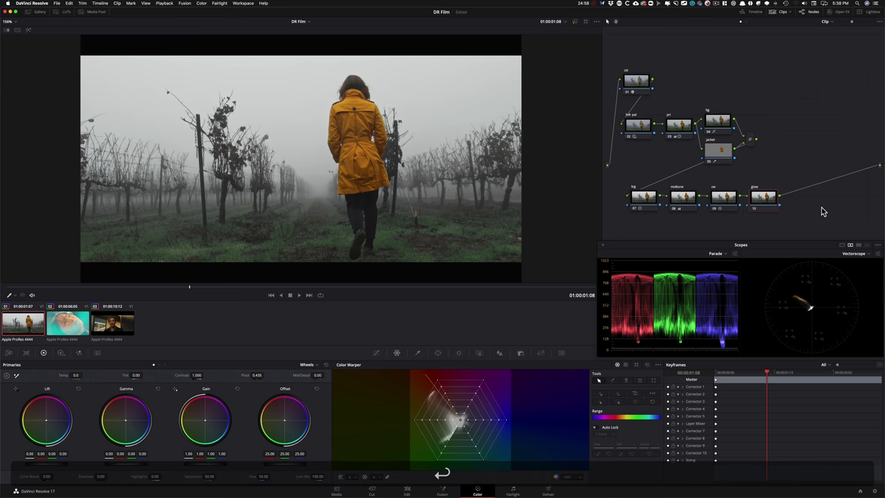
left_click_drag(767, 199, 652, 231)
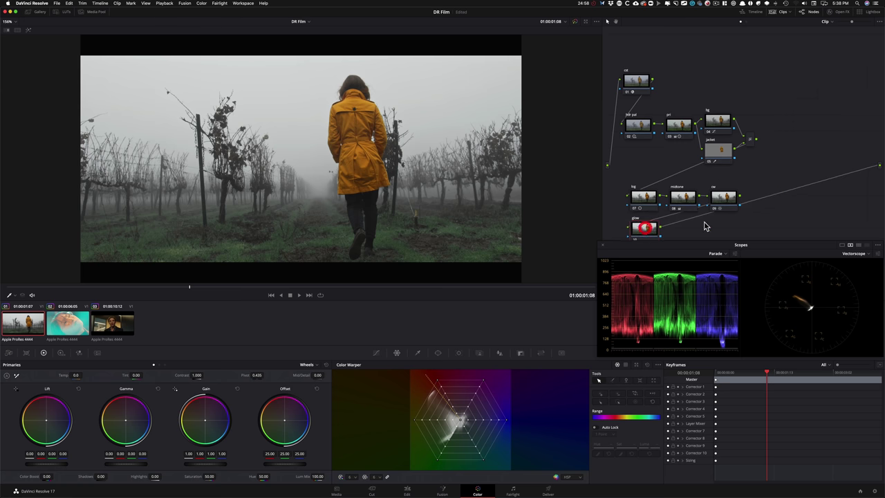
Step: Find the Resolve FX Glow effect, apply it to the glow node, and set its composite type to Softlight
left_click(841, 12)
left_click(869, 21)
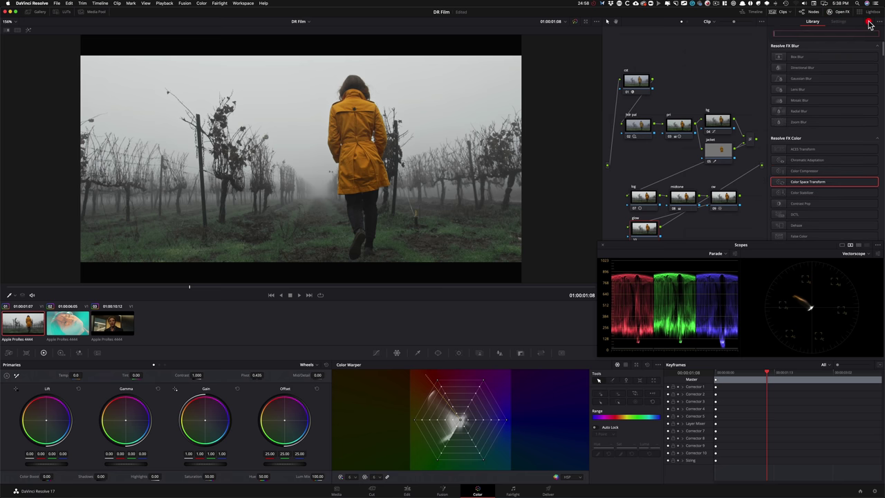
type("glow")
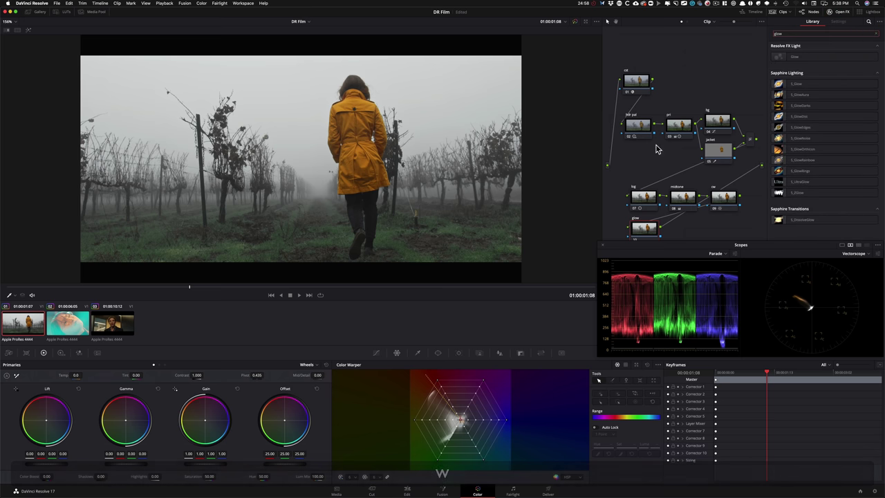
left_click_drag(794, 56, 644, 229)
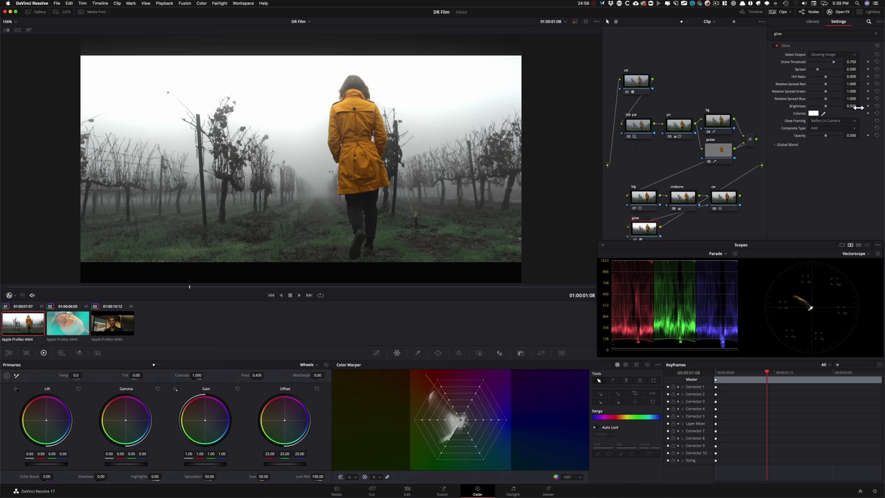
left_click(844, 129)
left_click(828, 186)
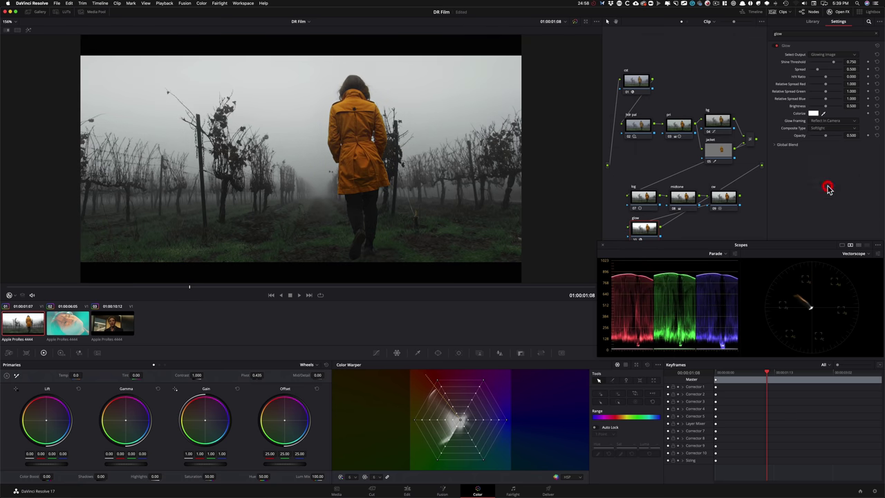
Step: Set the Glow effect's global blend to 0.541 and its shine threshold to 0.771
mouse_move(831, 64)
left_mouse_down()
mouse_move(816, 65)
mouse_move(829, 65)
left_mouse_up()
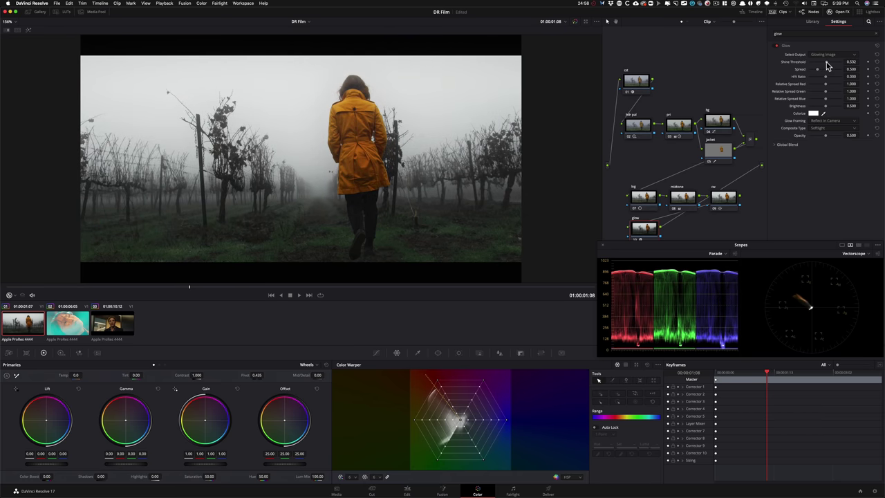
left_click(775, 146)
left_click_drag(838, 155, 826, 157)
left_click_drag(830, 65, 836, 64)
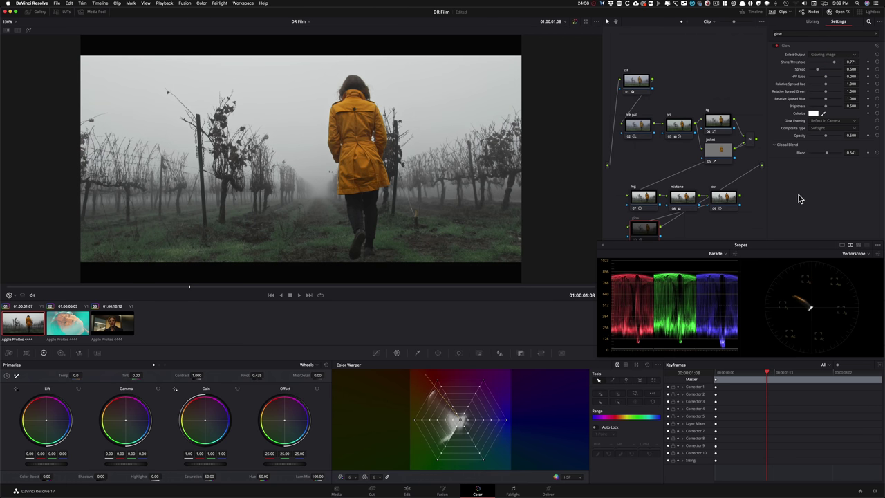
Step: Move the glow node beside the layer mixer and connect the jacket node's key output to its key input
left_click(841, 12)
mouse_move(644, 228)
left_mouse_down()
mouse_move(826, 135)
mouse_move(819, 139)
left_mouse_up()
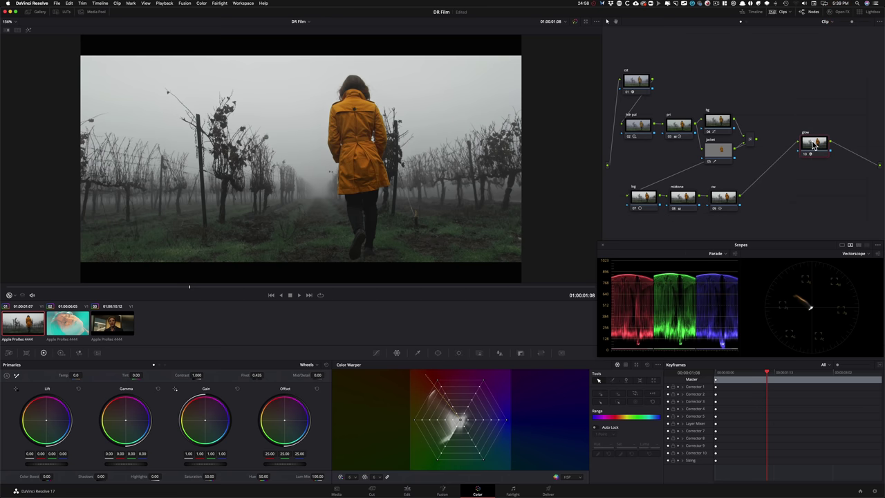
left_click(716, 152)
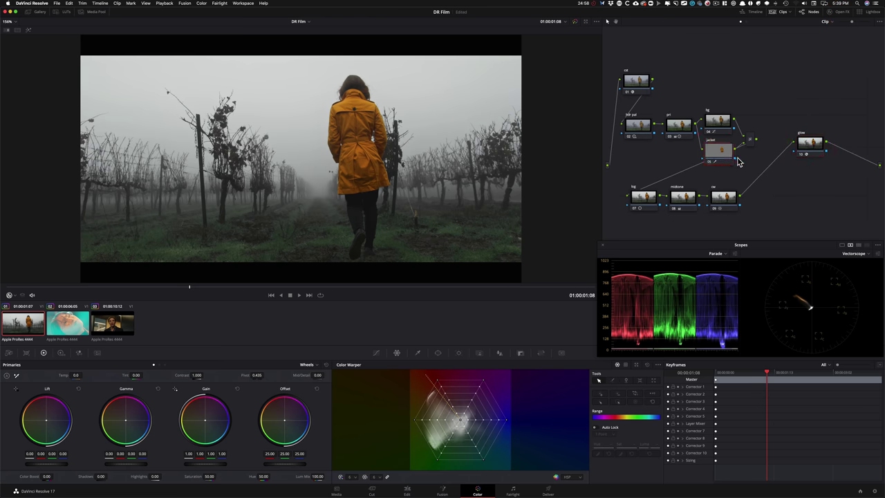
left_click(796, 153)
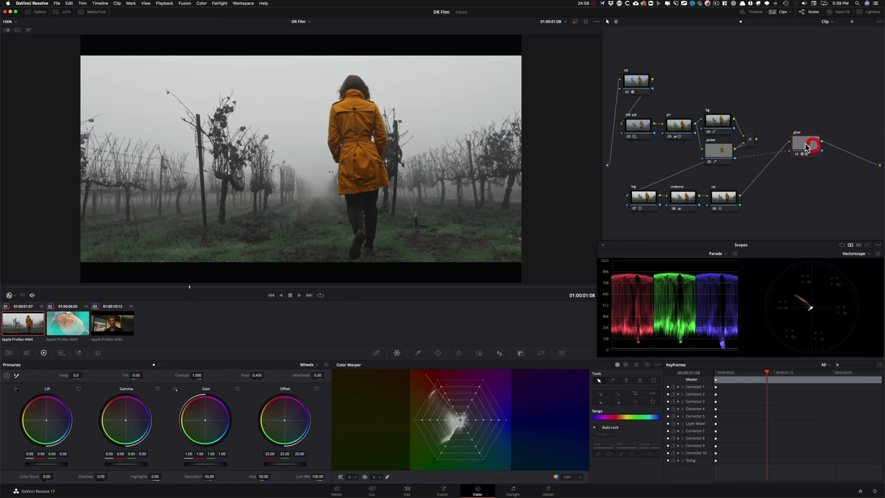
Step: Invert the glow node's key input so the jacket is excluded, and compare the node off and on
left_click(520, 353)
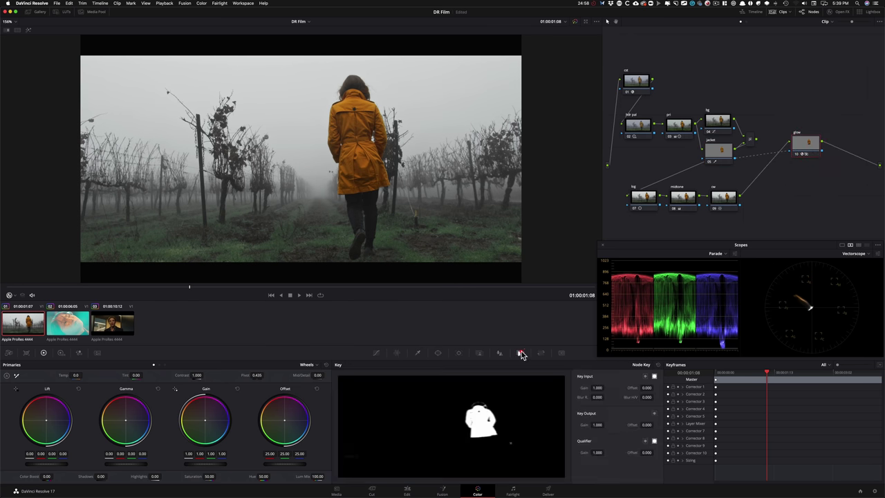
left_click(645, 377)
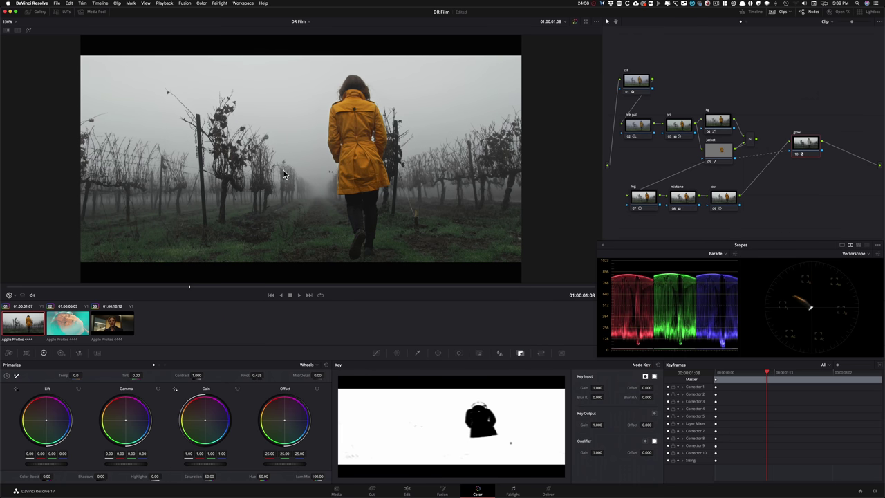
key("super+d")
key("super+d")
key("super+d")
key("super+d")
Step: Move the glow node closer to the cw node and set the Glow's global blend to 0.752 and shine threshold to 0.817
left_click_drag(797, 138, 748, 164)
left_click(836, 12)
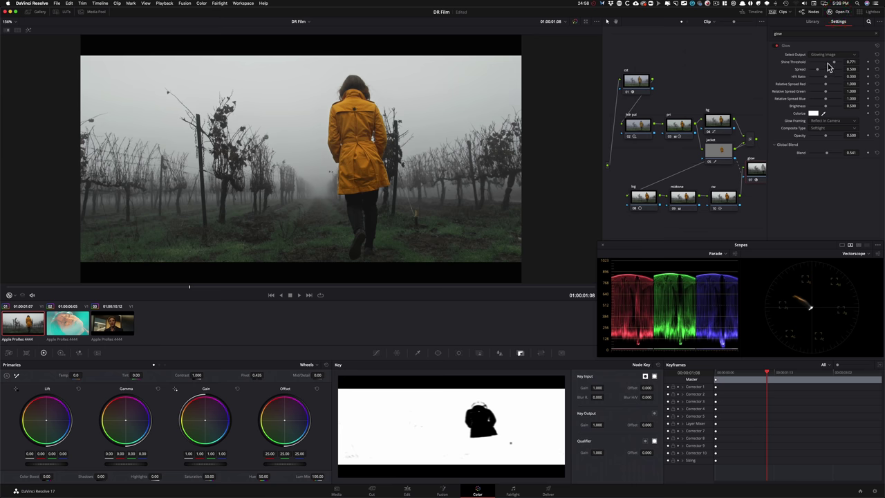
left_click_drag(826, 153, 834, 157)
left_click_drag(837, 63, 834, 66)
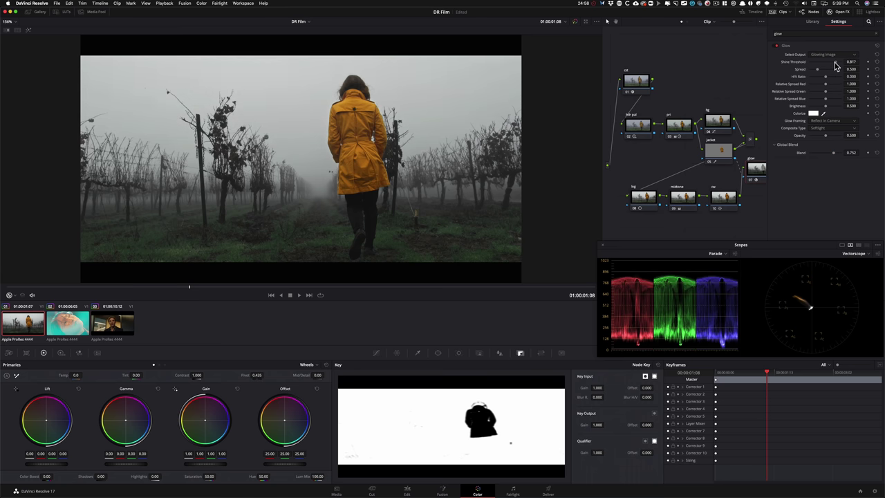
Step: Set the Glow's shine threshold to 0.725 and compare the glow node off and on
left_click_drag(834, 65, 833, 66)
key("super+d")
key("super+d")
key("super+d")
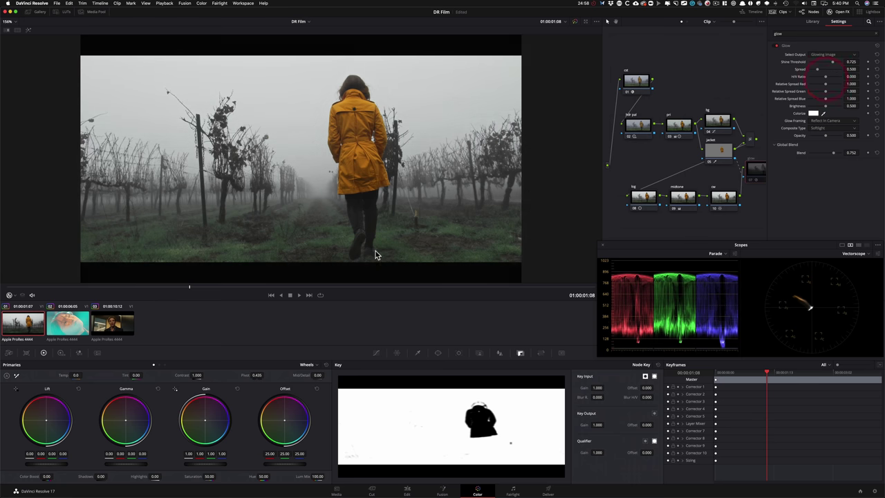
key("ctrl+d")
key("ctrl+d")
key("ctrl+d")
key("ctrl+d")
key("ctrl+d")
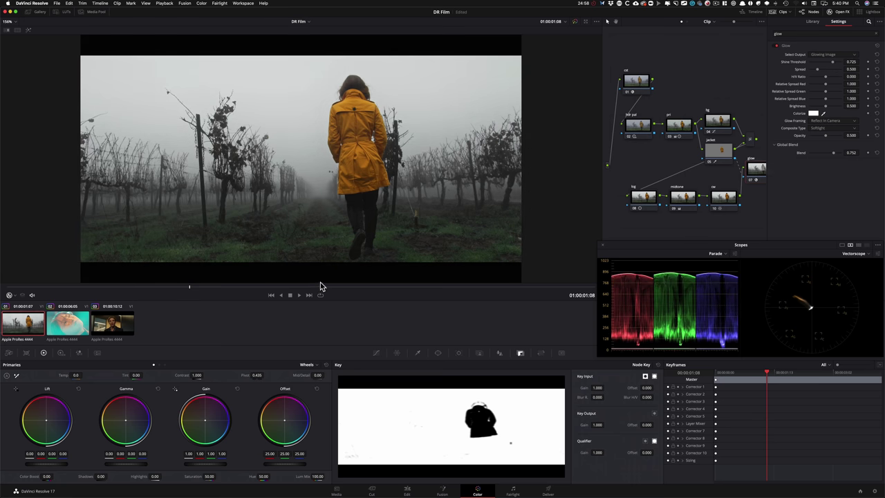
key("ctrl+d")
key("ctrl+d")
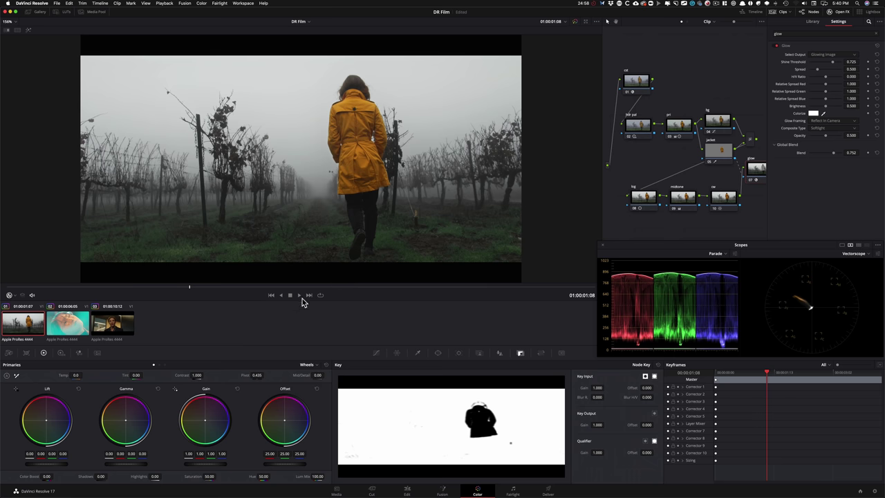
left_click(829, 12)
key("ctrl+d")
key("ctrl+d")
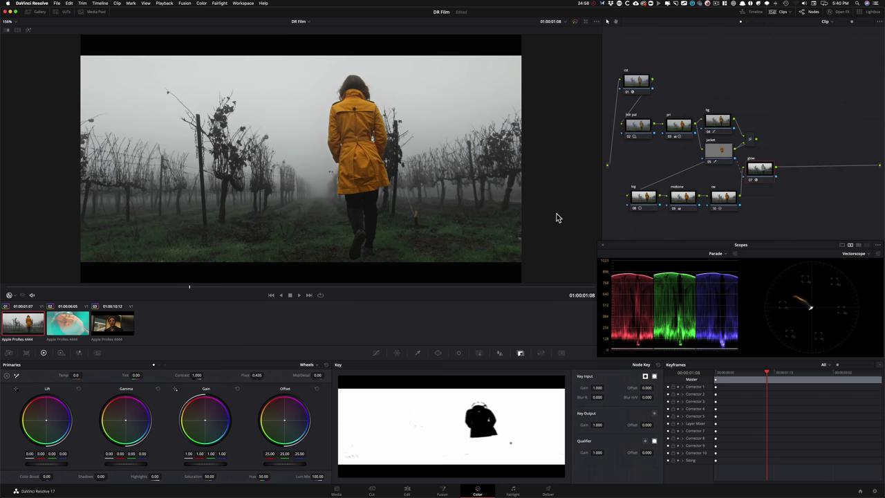
Step: Compare the hdr pal node off and on, and scrub through the vineyard clip to check the grade
left_click(726, 94)
left_click(637, 123)
key("super+d")
key("super+d")
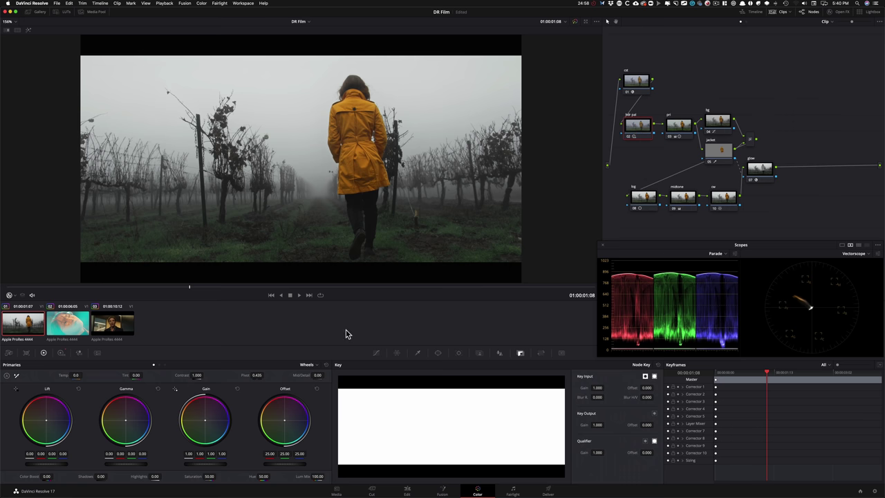
key("alt+z")
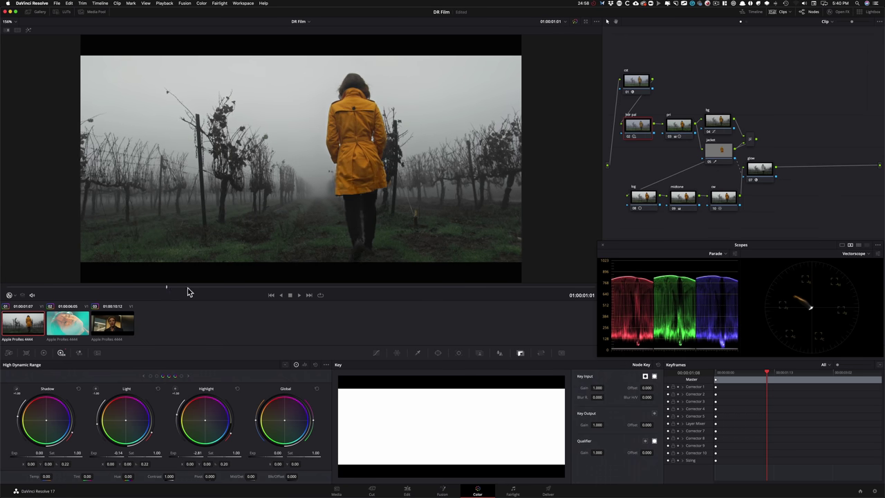
left_click_drag(481, 291, 185, 300)
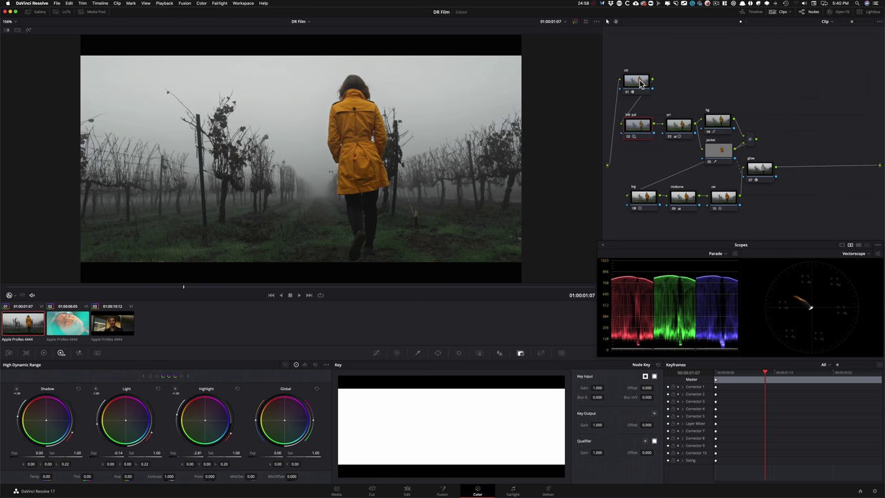
Step: Disable every node in the tree to show the ungraded image, and re-enable only the first node
left_click_drag(636, 62, 823, 216)
key("super+d")
left_click(763, 80)
left_click(679, 123)
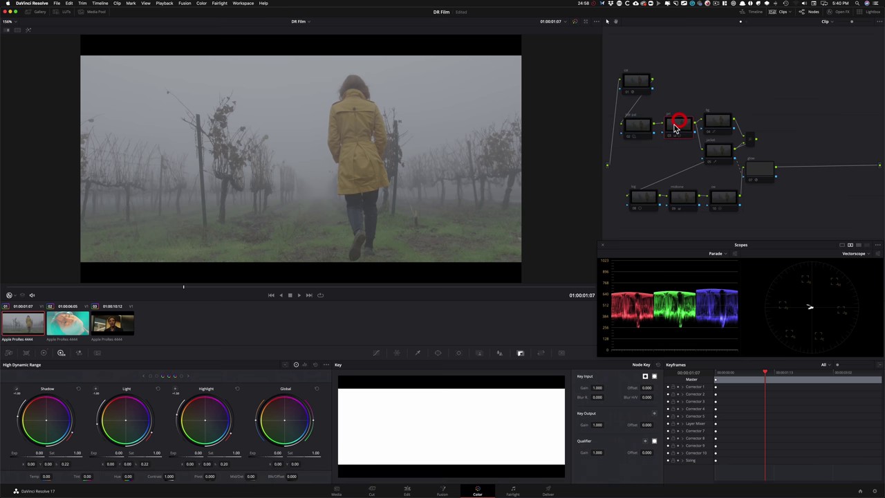
left_click(636, 81)
key("super+d")
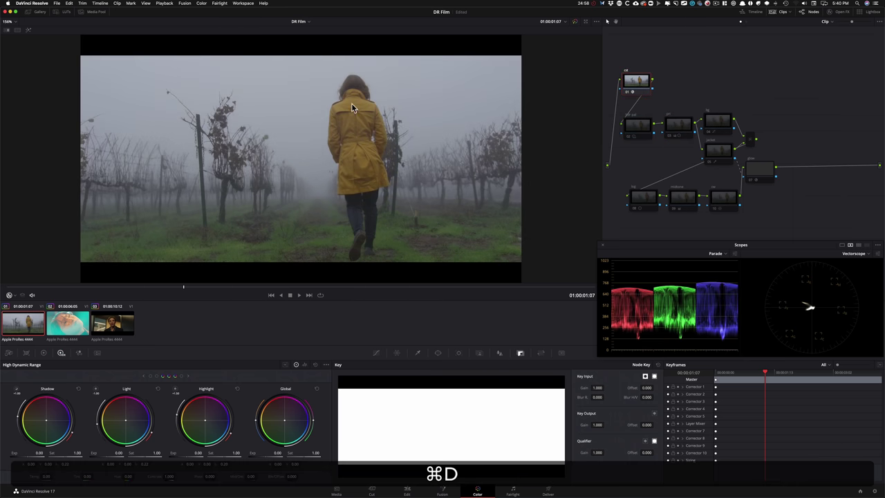
Step: Re-enable the pri and jacket nodes one after the other to review their contribution
left_click(685, 85)
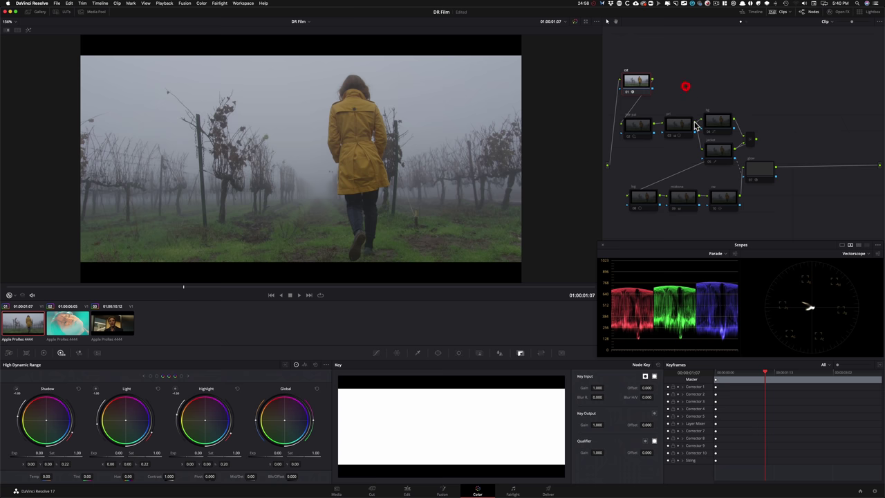
left_click(679, 123)
key("super+d")
left_click(766, 90)
left_click(720, 152)
key("super+d")
Step: Re-enable the bg node and compare the background correction off and on
left_click(719, 121)
key("super+d")
key("super+d")
key("super+d")
key("super+d")
key("super+d")
key("super+d")
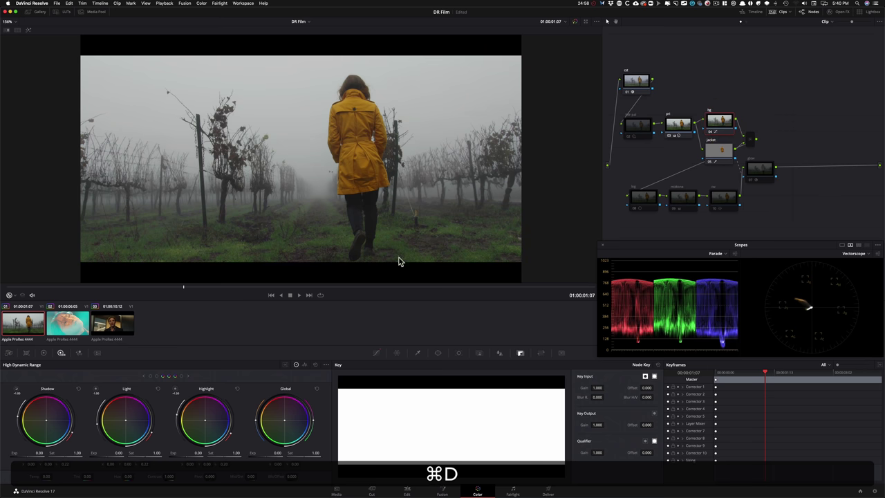
Step: Re-enable node 08 and the hdr pal node, comparing the hdr pal correction off and on
left_click(634, 198)
key("super+d")
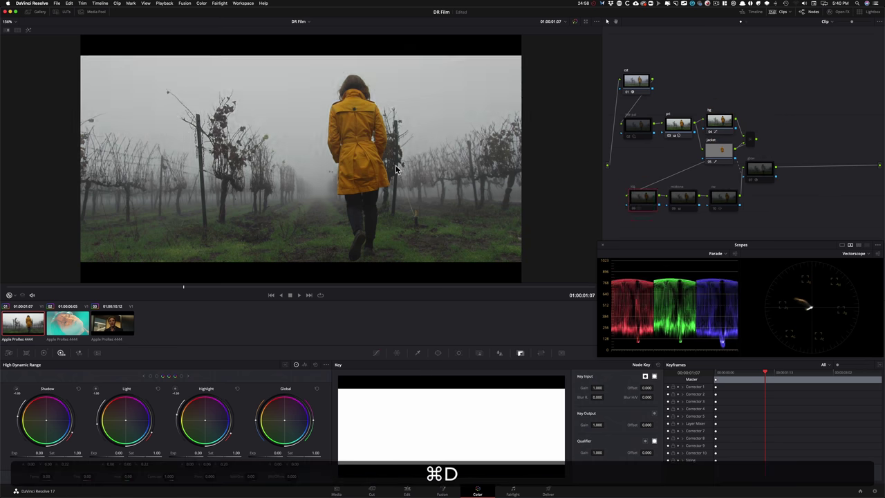
key("super+d")
left_click(643, 124)
key("super+d")
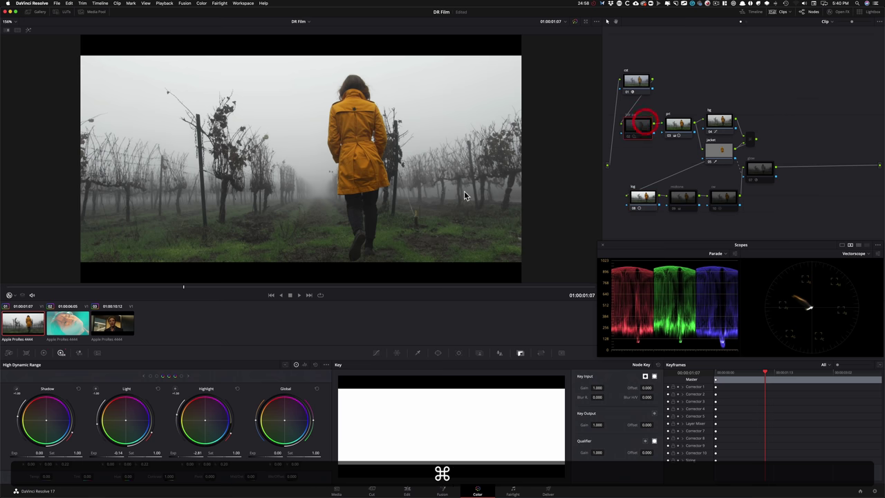
key("super+d")
key("super+d")
key("super+d")
key("super+d")
key("super+d")
Step: Re-enable the midtone and cw nodes, comparing the cw correction off and on
left_click(681, 207)
key("super+d")
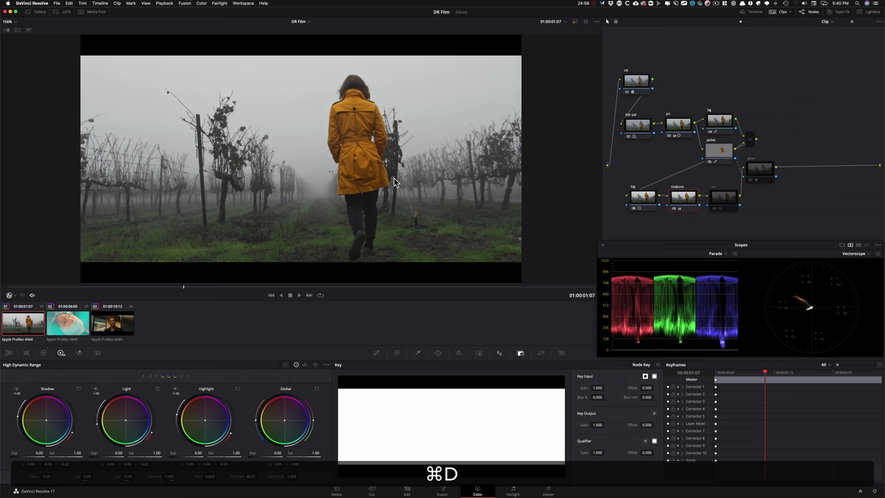
left_click(723, 198)
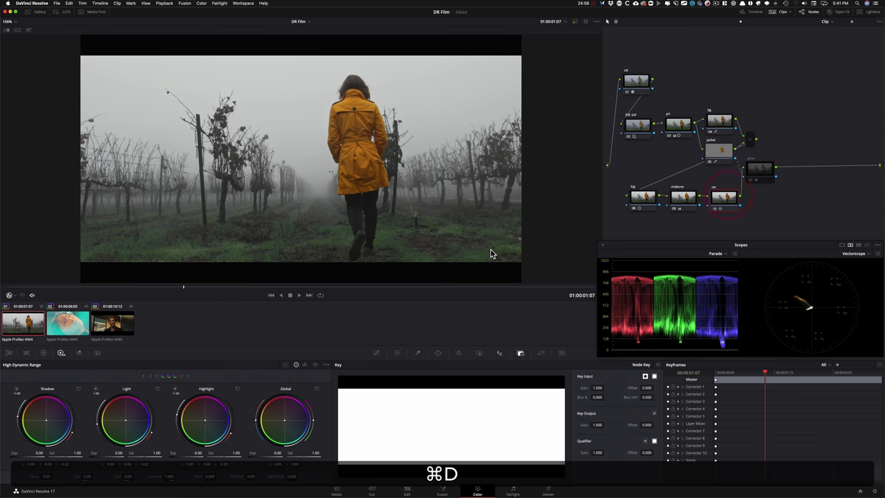
key("super+d")
key("super+d")
key("super+d")
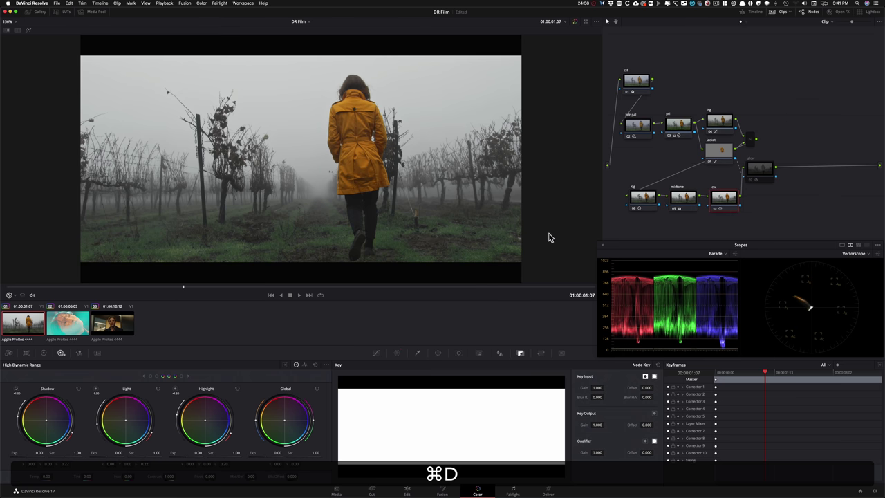
key("super+d")
key("super+d")
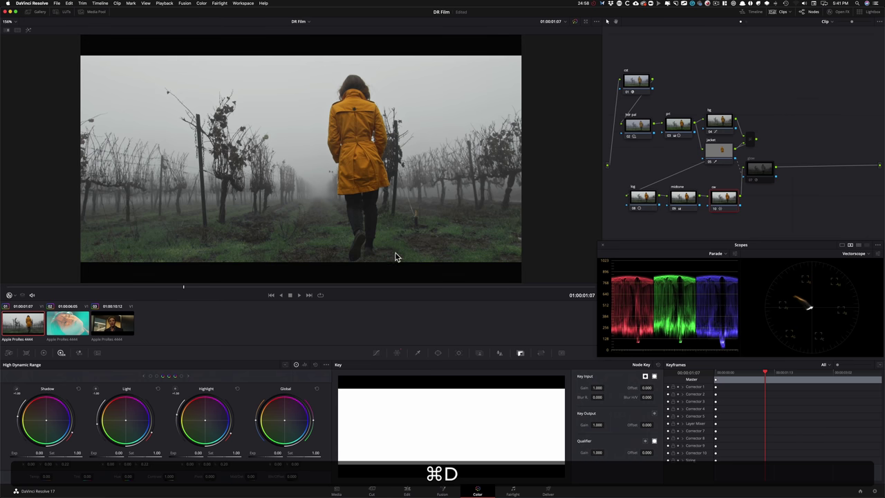
Step: Re-enable the glow node and compare the image with and without its effect
left_click(762, 179)
key("super+d")
key("super+d")
key("super+d")
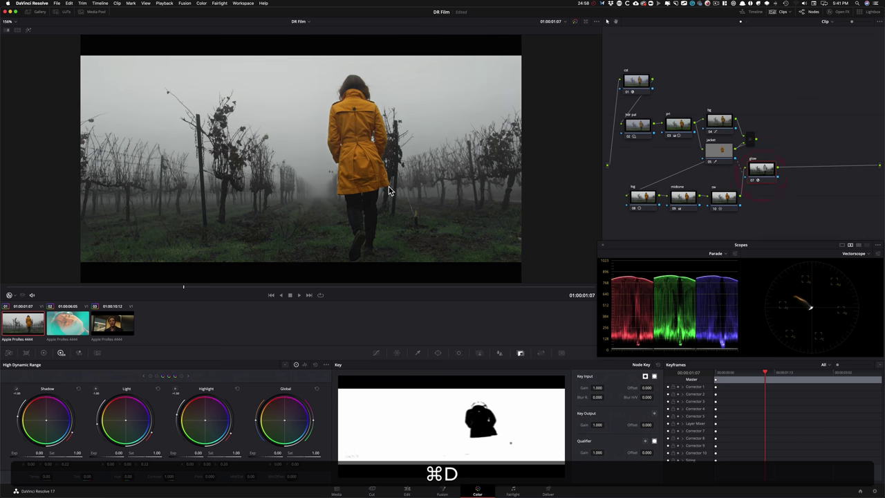
key("super+d")
key("super+d")
key("super+d")
key("super+d")
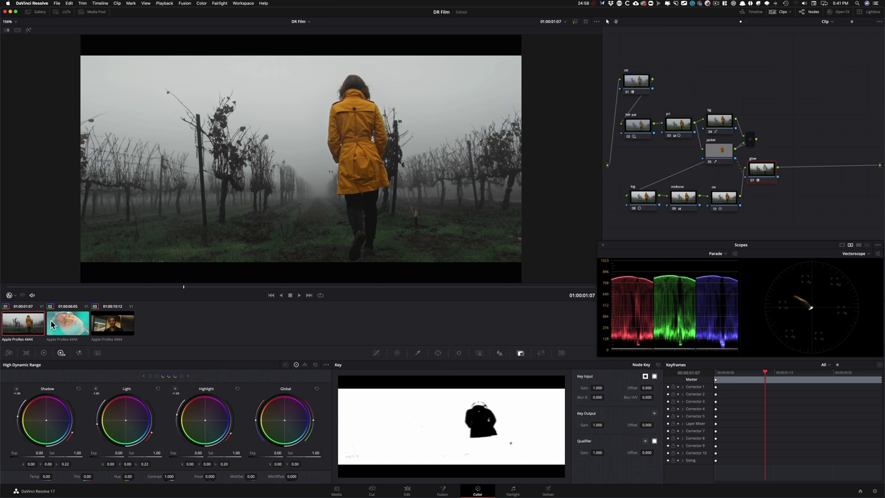
Step: Add all three timeline clips to one group and centre the node on its line in the Group Post-Clip graph
left_click(103, 329, "shift")
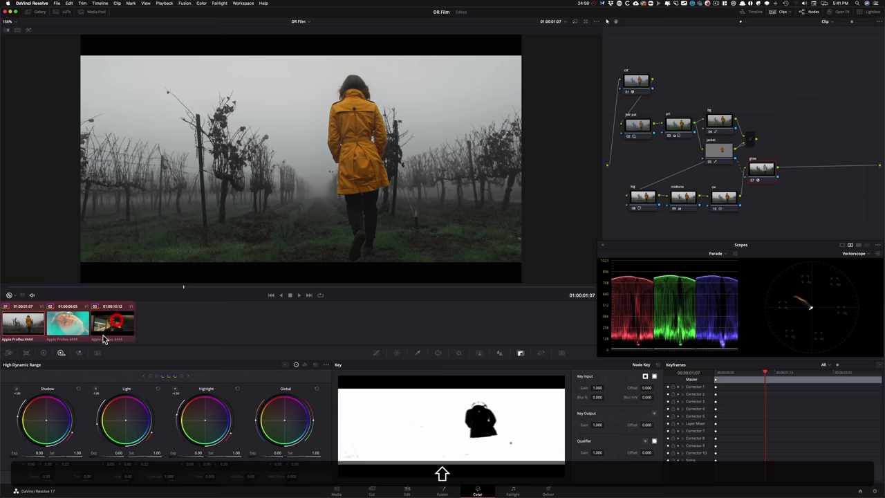
right_click(102, 330)
left_click(159, 179)
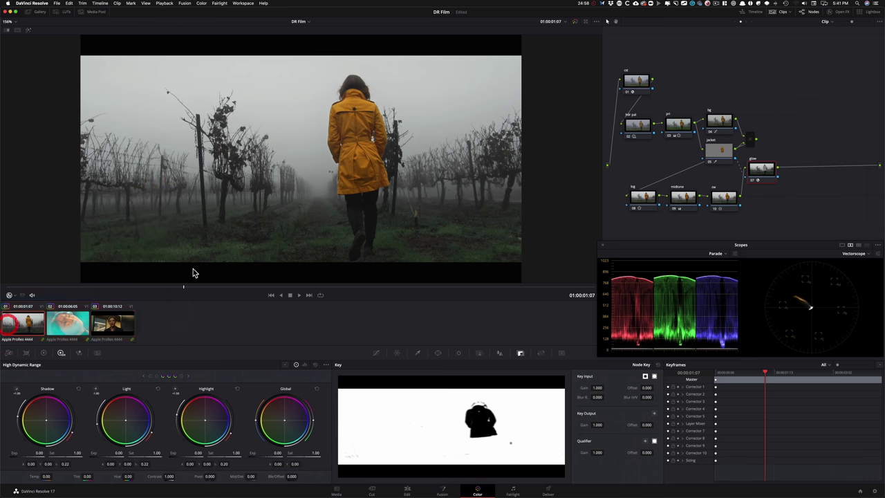
left_click(745, 22)
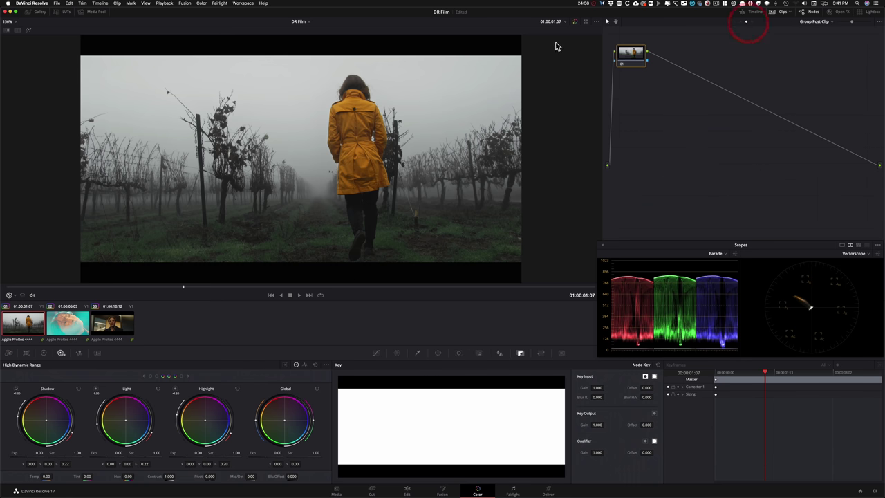
left_click_drag(641, 54, 668, 165)
Step: Apply the Film Grain effect to the Group Post-Clip node with the 16mm Archival Print preset
left_click(840, 12)
left_click(819, 34)
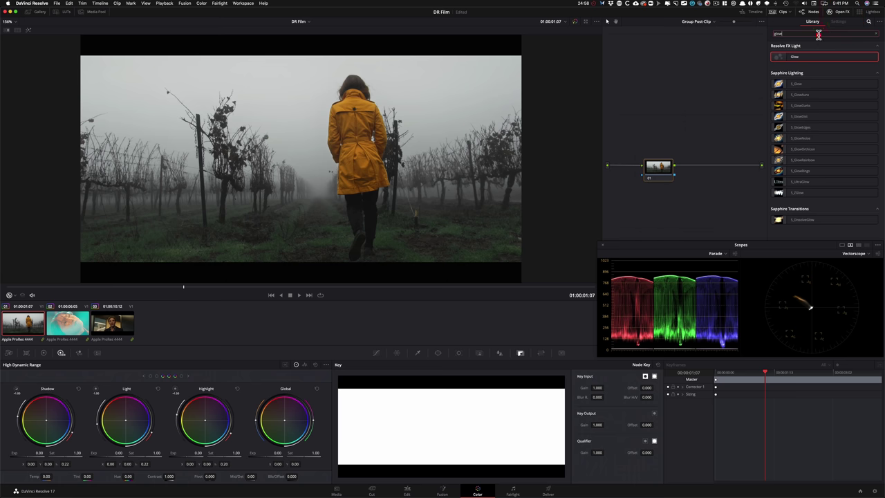
key("super+a")
type("grai")
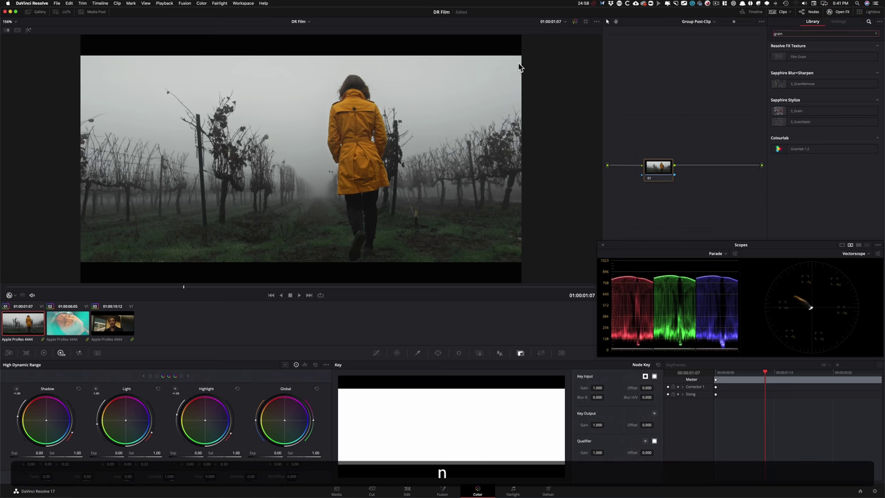
left_click_drag(798, 56, 674, 168)
left_click(834, 54)
left_click(840, 108)
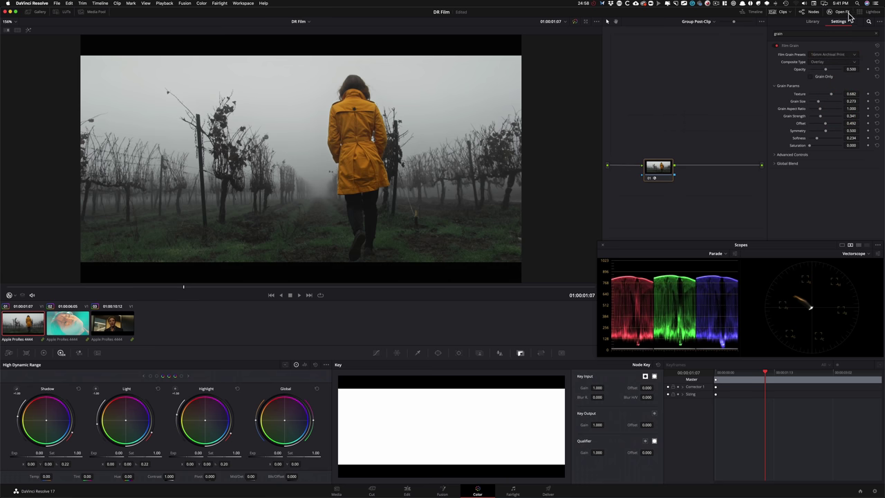
Step: Enlarge the viewer and zoom in closely on the fog beside the yellow jacket to inspect the grain
key("shift+f")
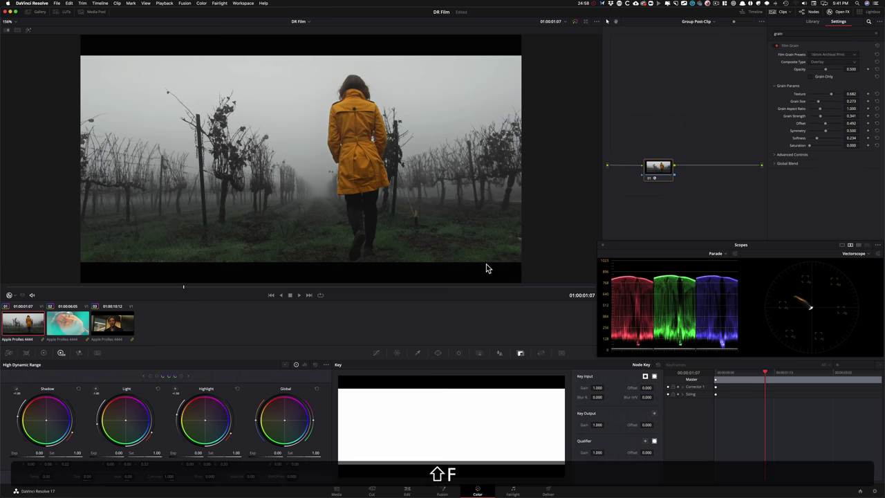
left_click(666, 88)
key("shift+f")
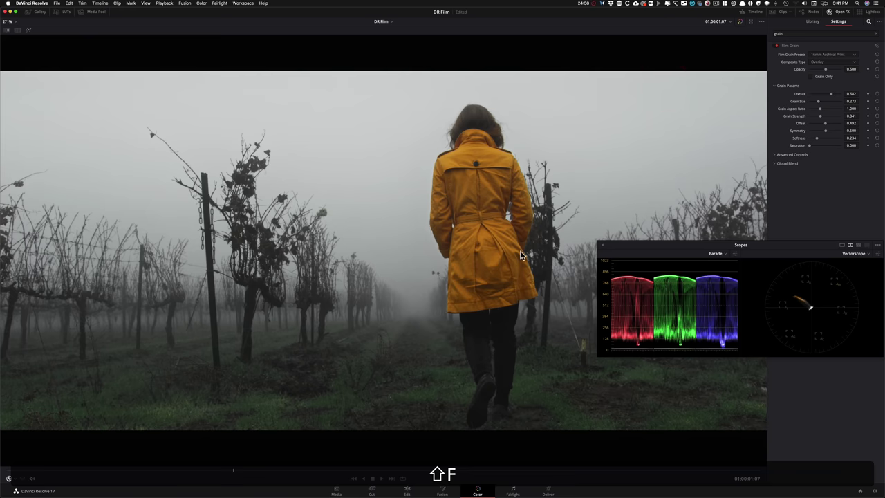
left_click_drag(396, 190, 322, 147)
key("equal")
key("equal")
key("equal")
key("equal")
key("equal")
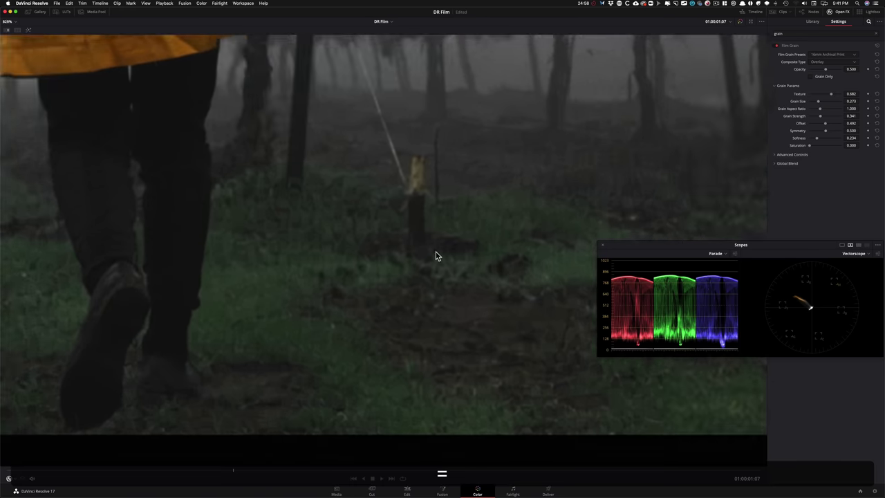
left_click_drag(342, 218, 557, 281)
key("super+equal")
key("super+equal")
key("super+equal")
left_click_drag(276, 145, 532, 228)
key("super+equal")
left_click_drag(522, 281, 288, 166)
left_click_drag(452, 275, 581, 380)
left_click_drag(394, 235, 515, 310)
Step: Compare the film grain node off and on up close, and restore the standard viewer with the image fitted
key("super+d")
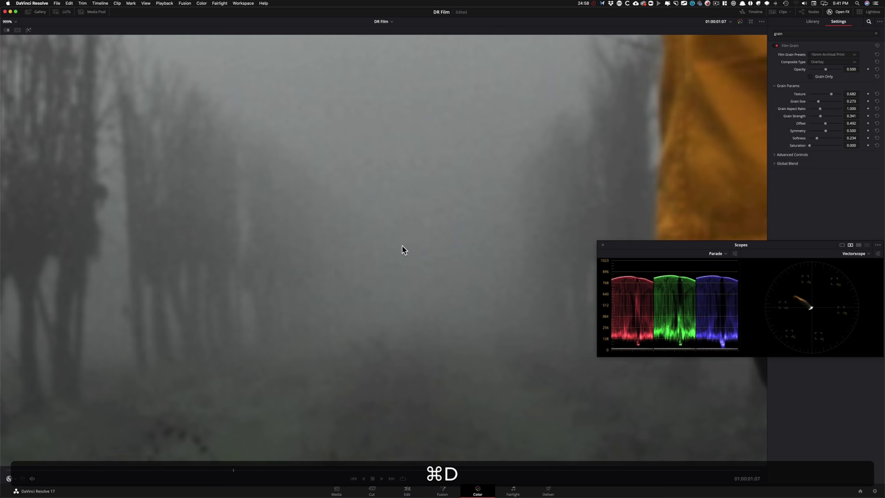
key("super+d")
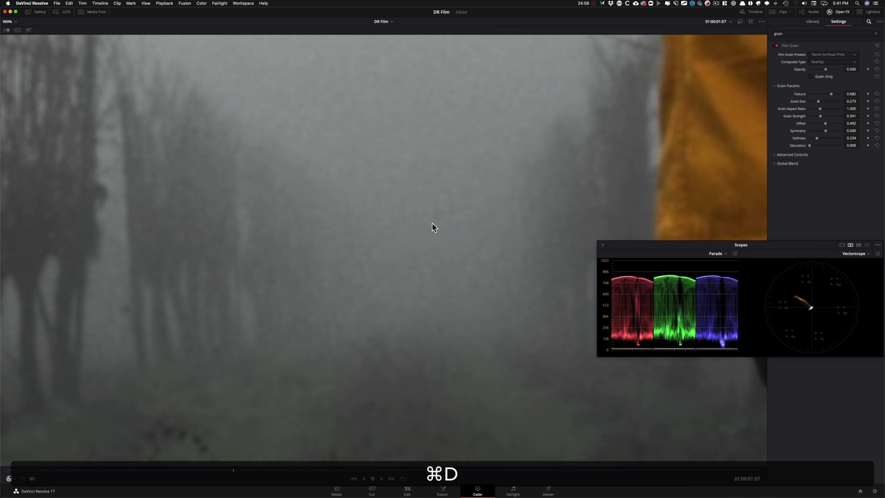
key("super")
key("super+d")
key("super+d")
key("shift+super+f")
key("shift+f")
key("shift+z")
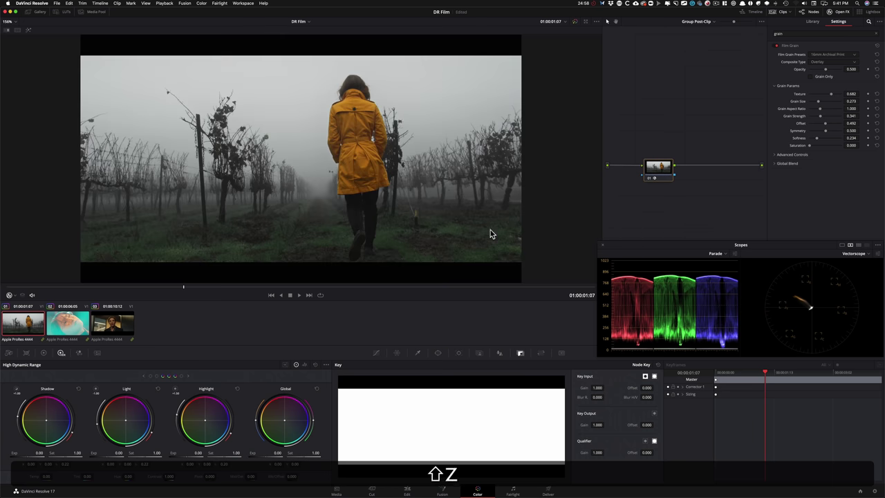
Step: Hide the effects settings and review the shared Group Post-Clip grain node on each of the three clips
left_click(698, 26)
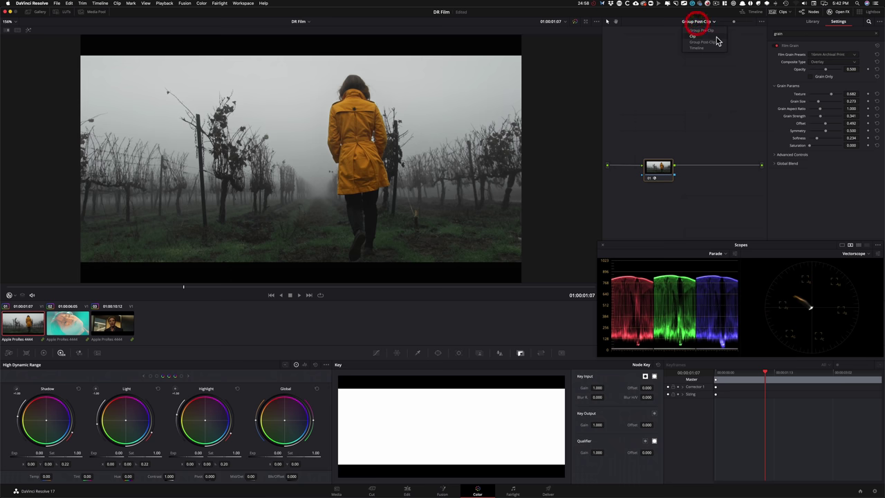
left_click(836, 12)
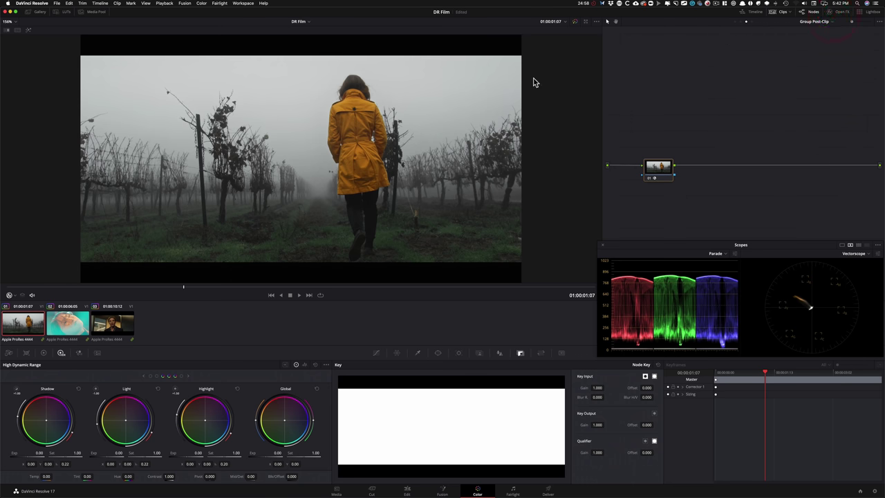
left_click(671, 167)
left_click(114, 324)
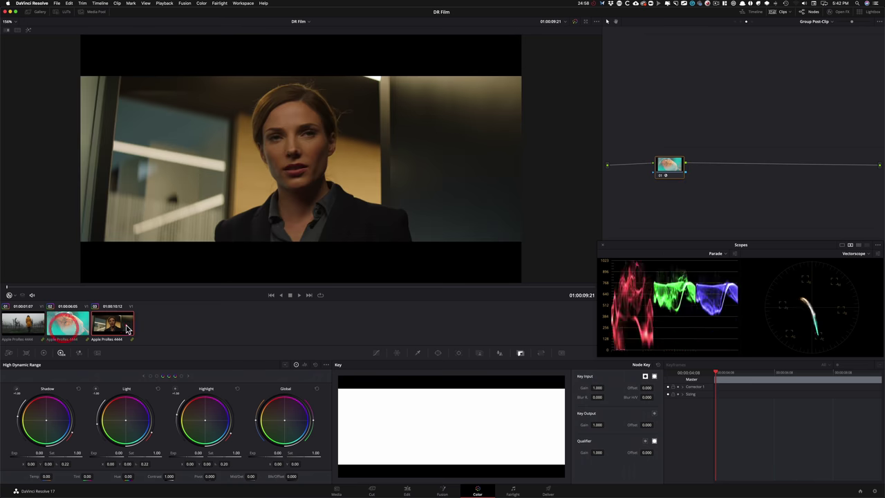
left_click(69, 323)
left_click(35, 323)
left_click(114, 324)
left_click(69, 323)
left_click(27, 324)
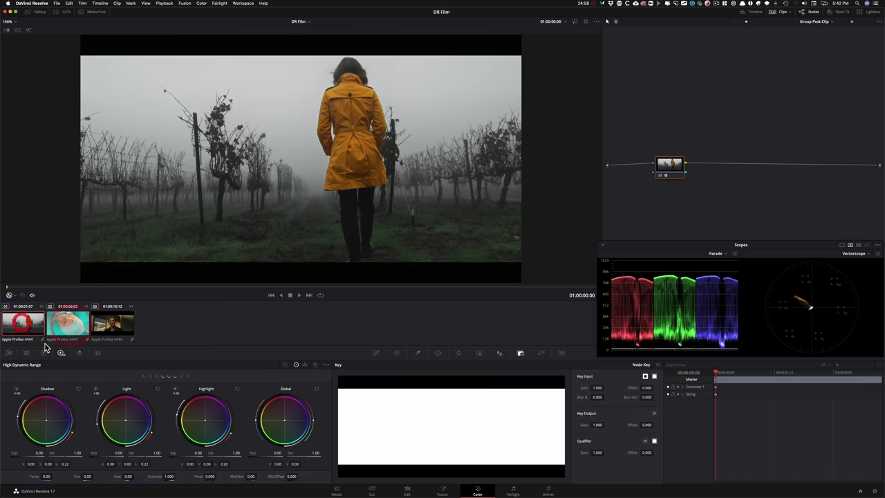
Step: Return to the first clip's own node tree and play through the clip, stopping around 01:00:01:07
left_click(735, 25)
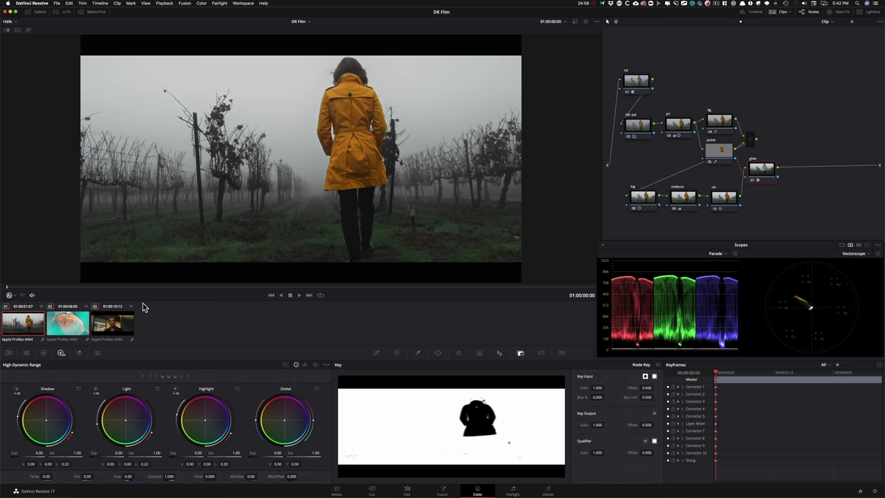
left_click(299, 295)
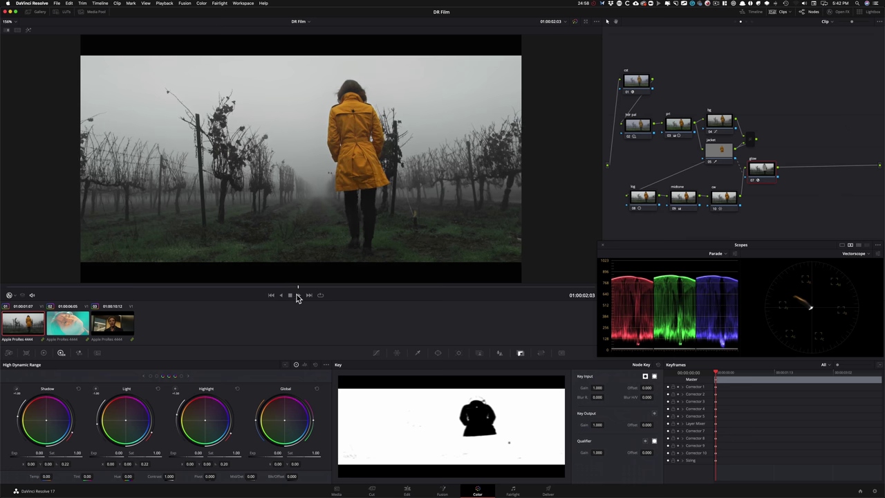
left_click(182, 306)
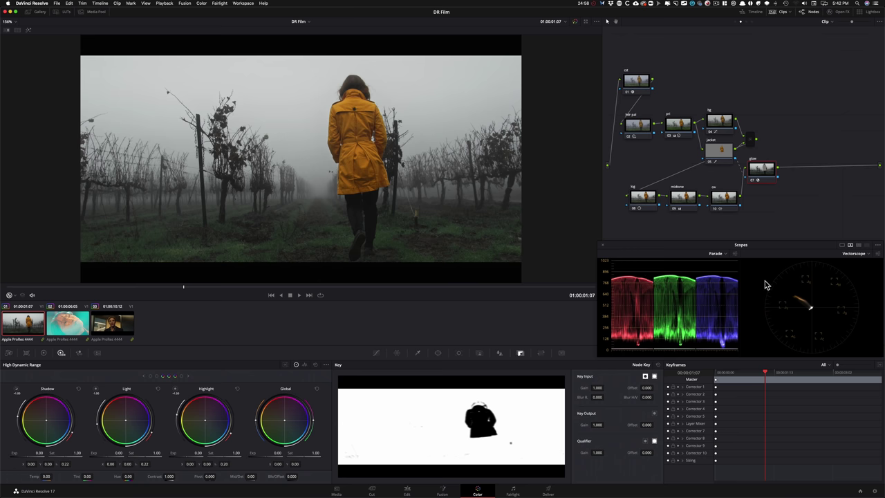
Step: Compare the first clip's full grade with the bypassed original, and go to the second clip
key("shift+d")
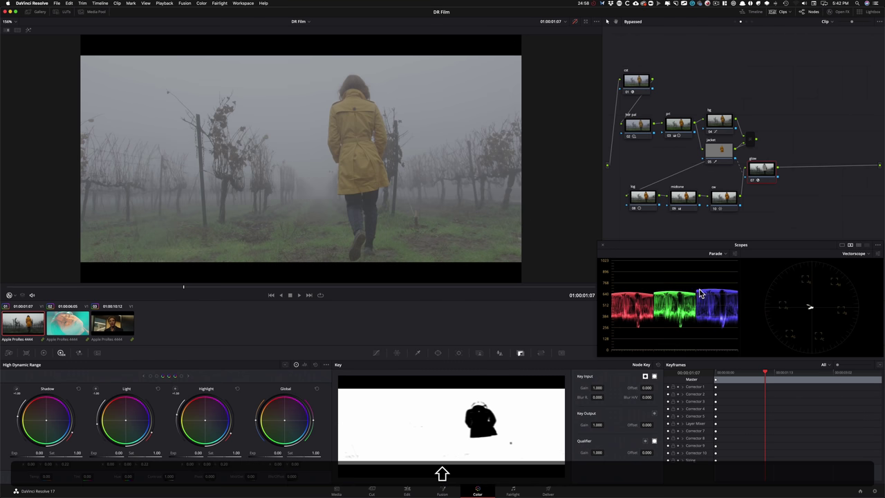
key("shift+d")
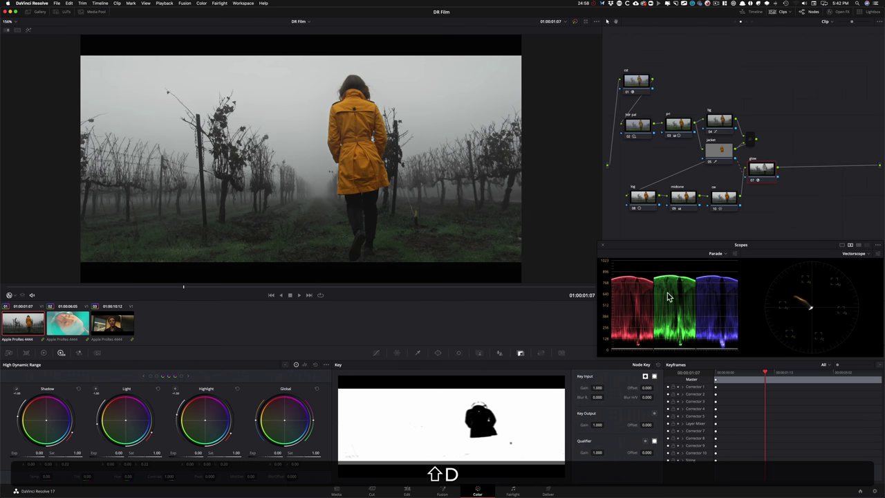
mouse_move(188, 288)
left_mouse_down()
mouse_move(243, 290)
mouse_move(176, 294)
mouse_move(184, 293)
left_mouse_up()
key("shift+d")
key("shift+d")
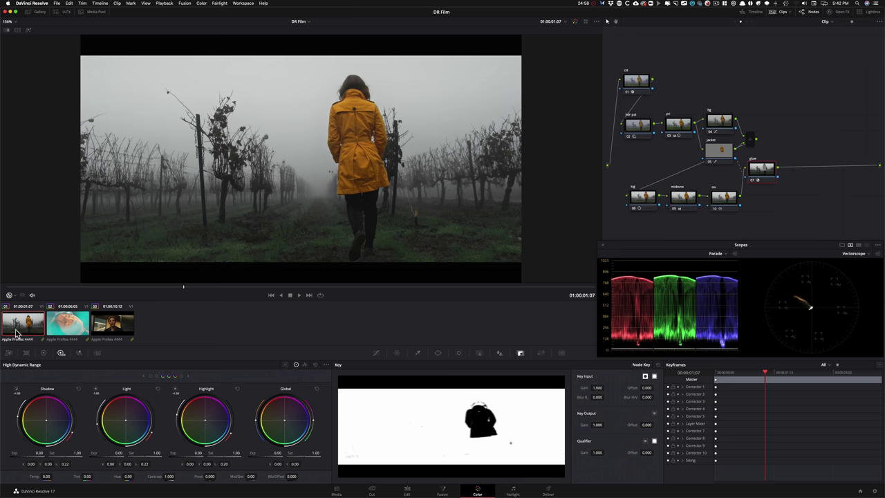
left_click(76, 329)
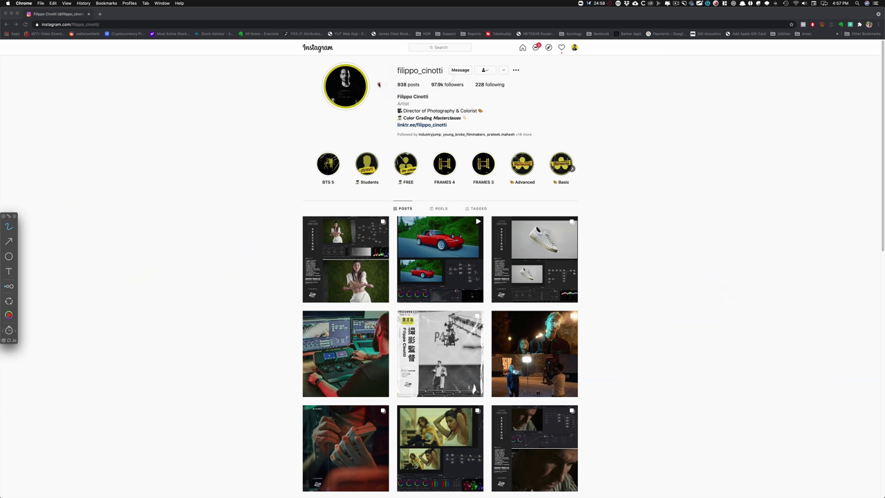
Step: In Chrome, underline the colorist's Instagram profile header and browse down through the posts
left_click_drag(379, 86, 485, 73)
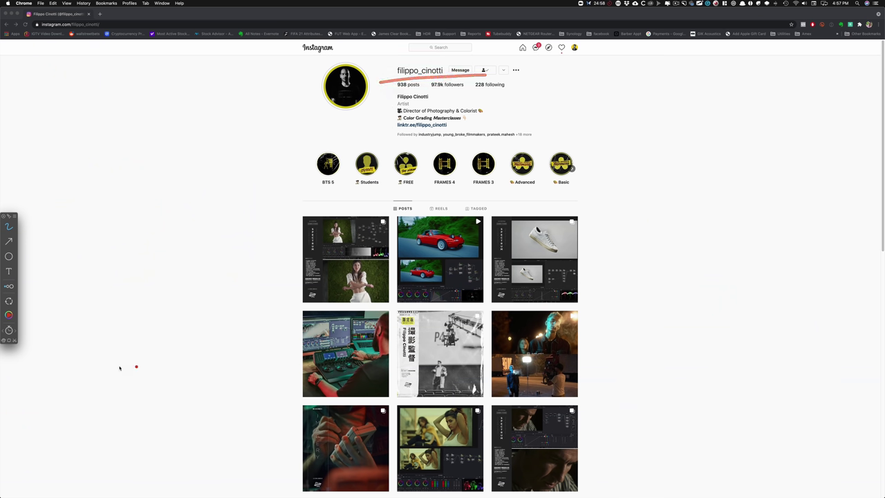
left_click_drag(385, 79, 489, 78)
scroll(596, 357, "down", 3)
scroll(597, 357, "down", 15)
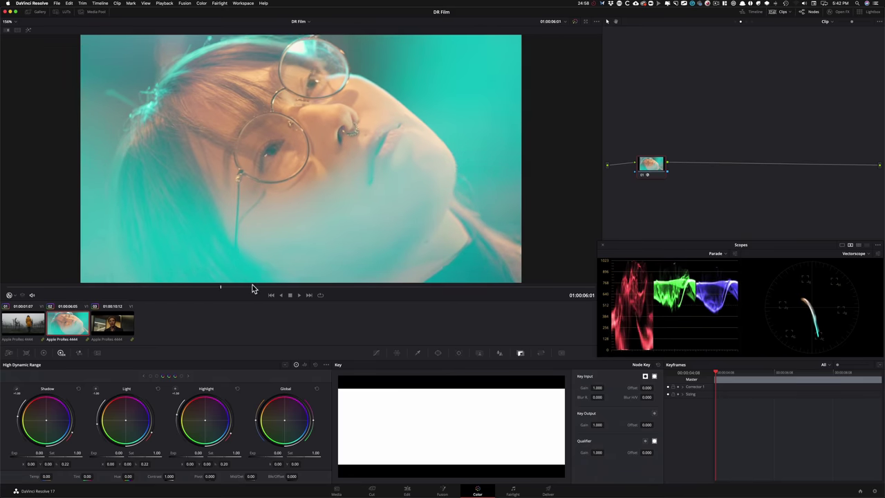
Step: Add a second serial node to the second clip at 01:00:06:09 and check the image against the bypassed original
left_click_drag(251, 288, 225, 289)
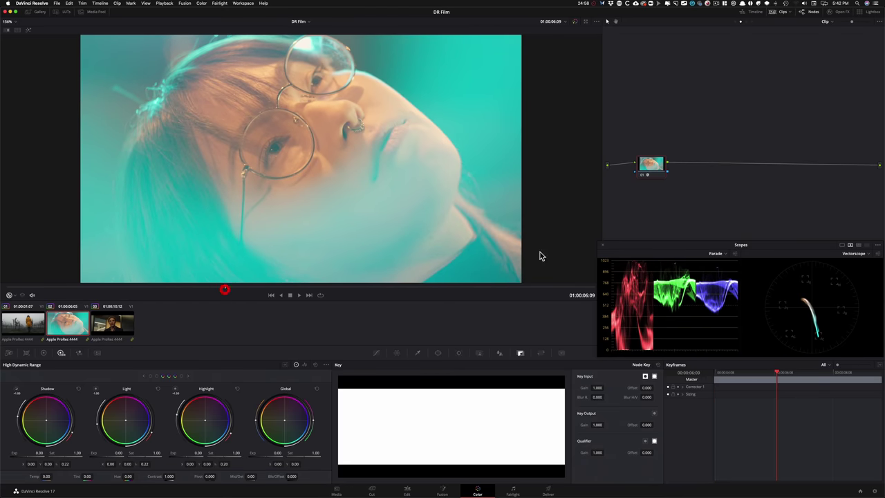
key("alt+s")
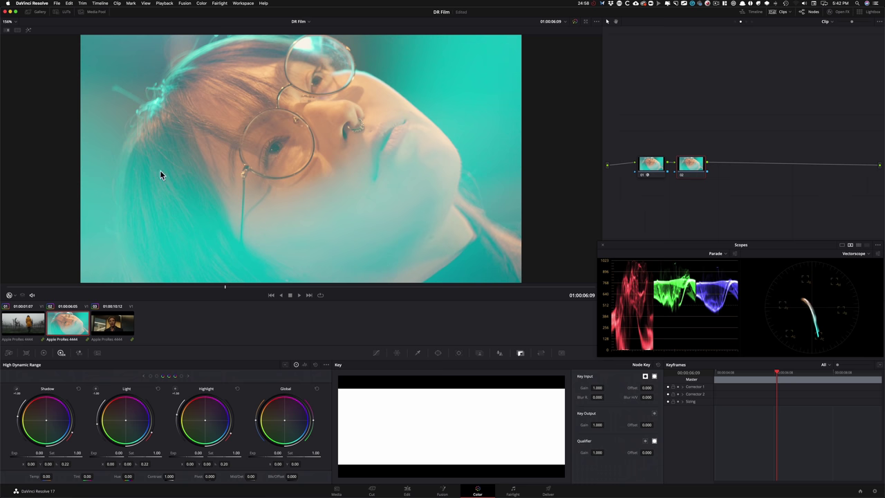
key("shift+d")
key("shift+d")
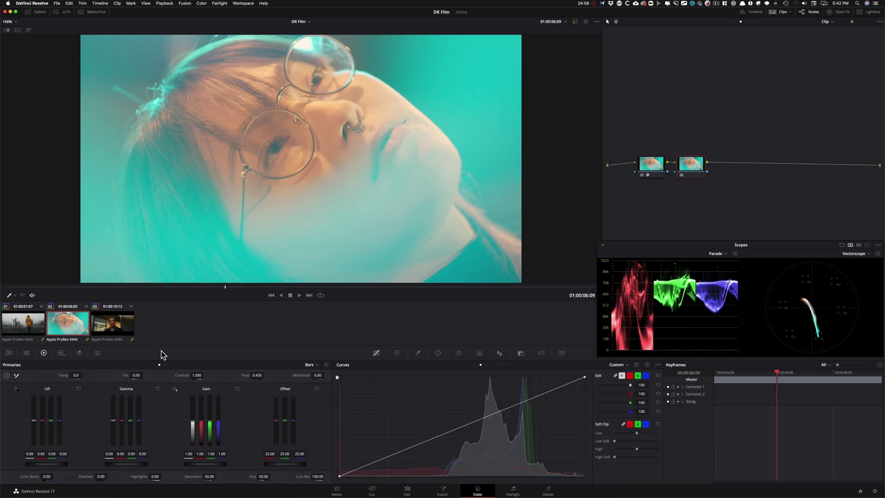
Step: Lower the Offset to 1.85 with the primary wheels on the second node and compare the node on and off
key("alt+z")
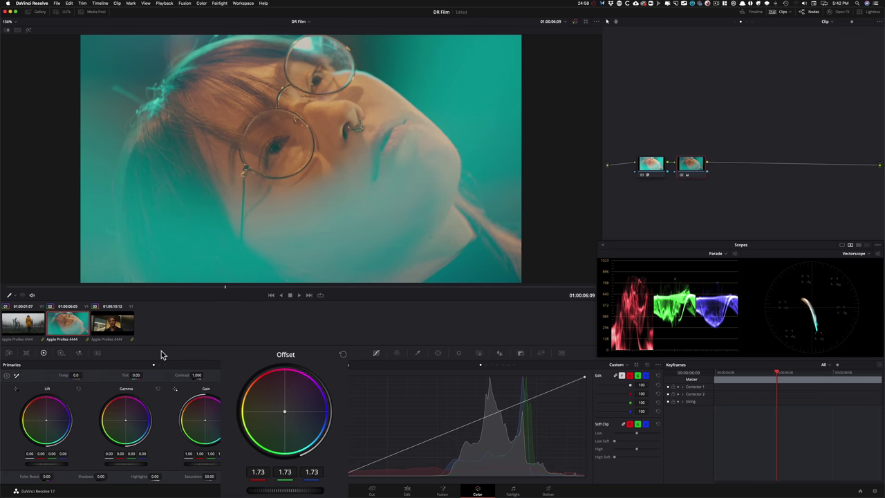
key("super+d")
key("super+d")
key("super+d")
key("super+d")
key("super+d")
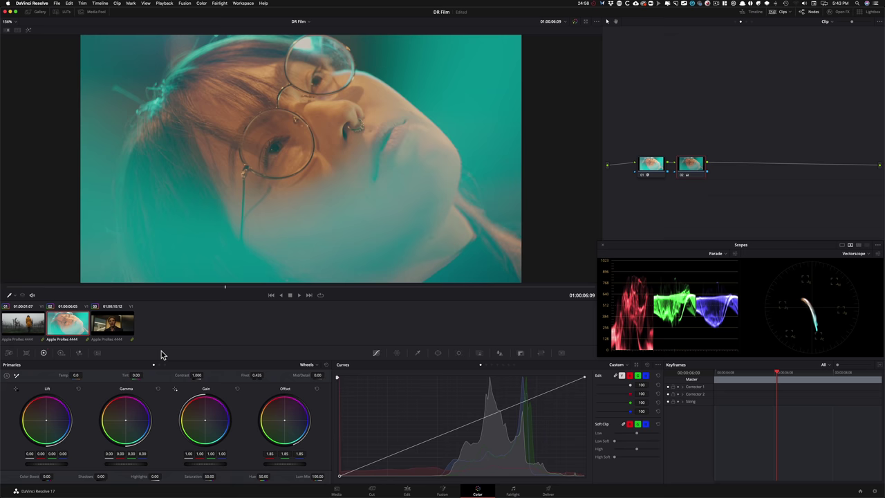
Step: Raise the second node's Contrast to 1.296 and compare the adjustment on and off
key("ctrl+d")
key("ctrl+d")
key("ctrl+d")
key("ctrl+d")
key("ctrl+d")
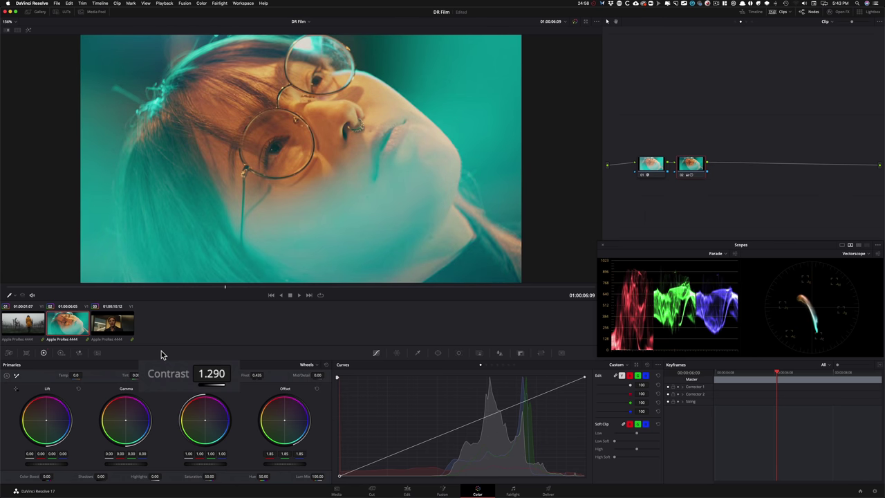
key("super+d")
key("super+d")
Step: Play back the second clip, settle on the frame at 01:00:08:08, and add a third serial node
key("space")
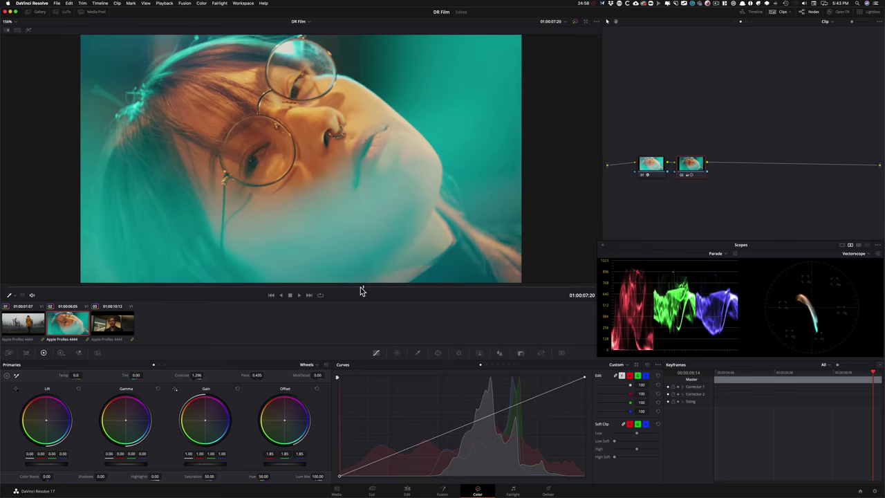
left_click_drag(537, 288, 456, 289)
left_click(435, 288)
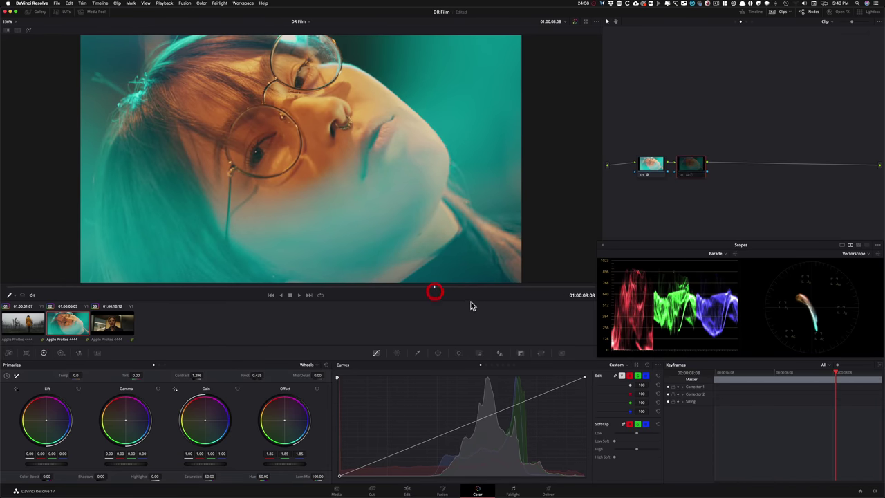
key("alt+s")
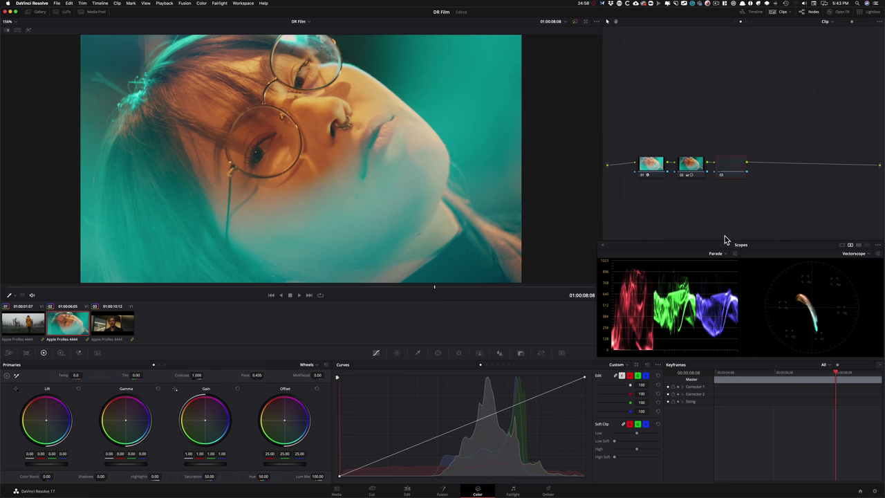
Step: Label the second clip's three nodes cst, pri and hsl in order
left_click(686, 168)
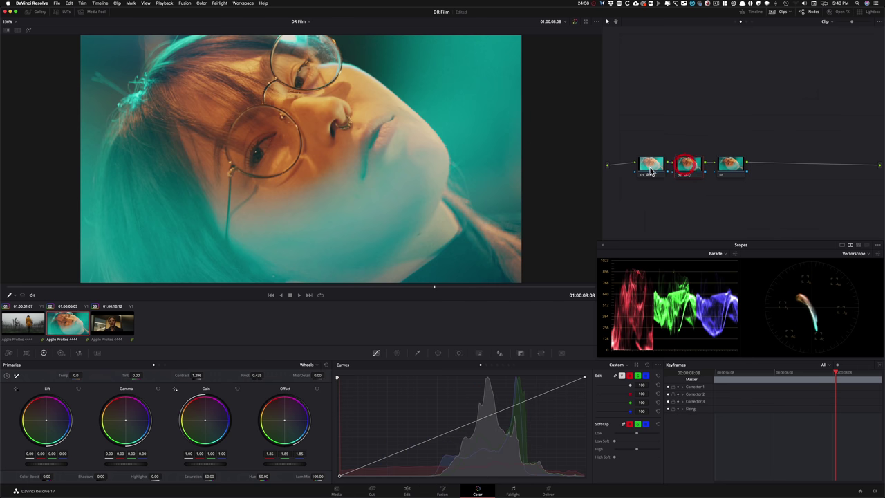
left_click(653, 168)
key("Tab")
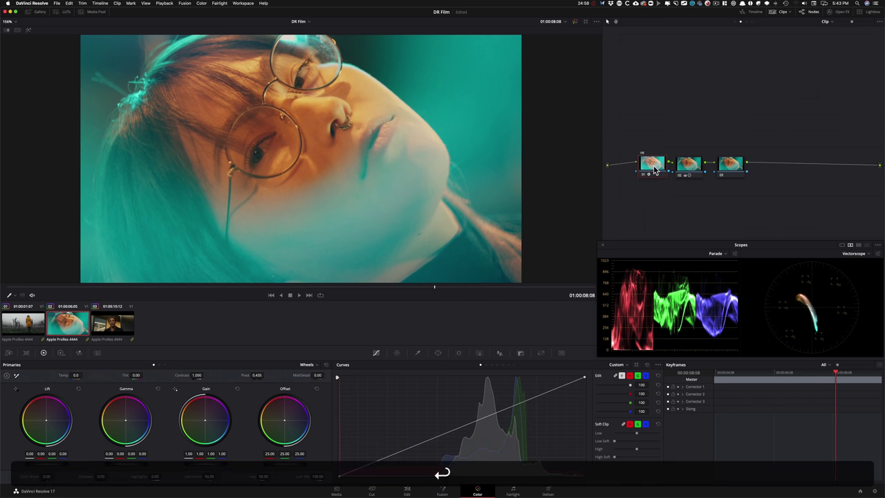
key("p")
key("Tab")
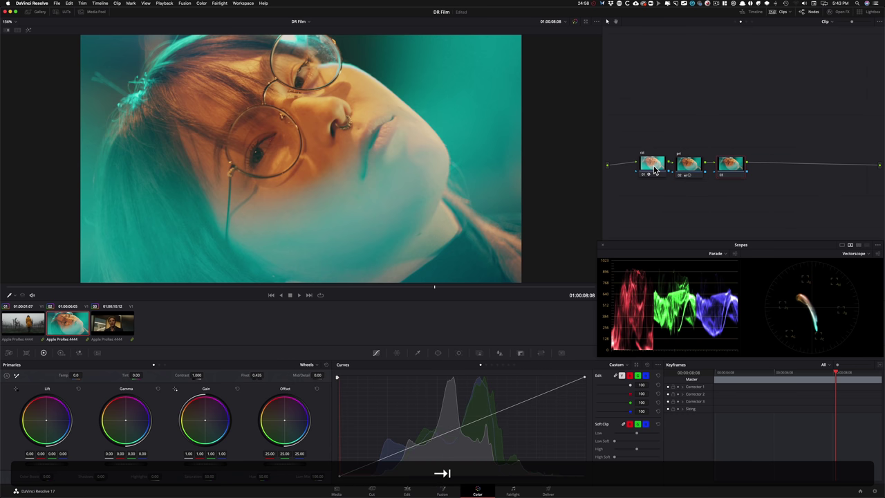
key("h")
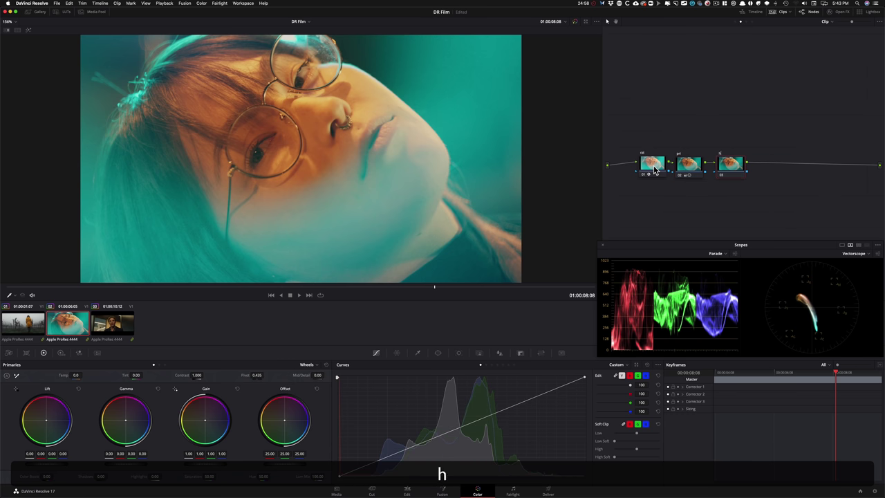
Step: Try lowering the yellow saturation to 0.48 with the Hue Vs Sat curve on the hsl node, comparing the node on and off
left_click(491, 365)
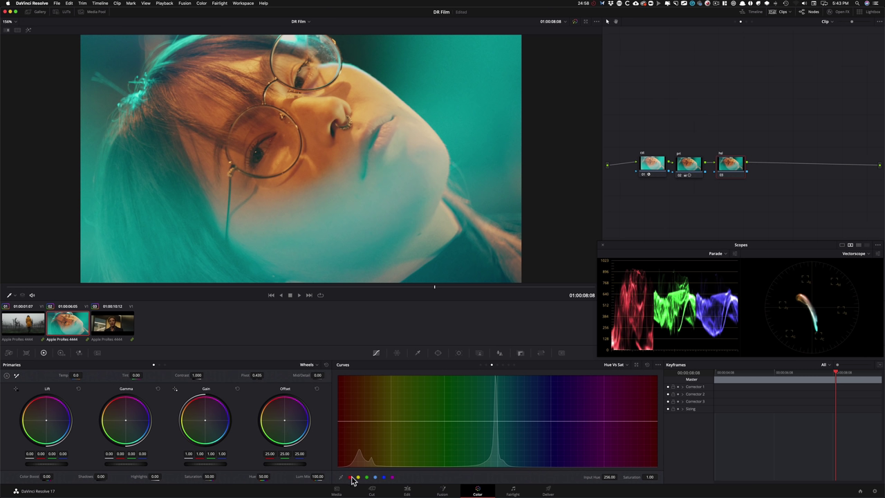
left_click_drag(648, 476, 613, 477)
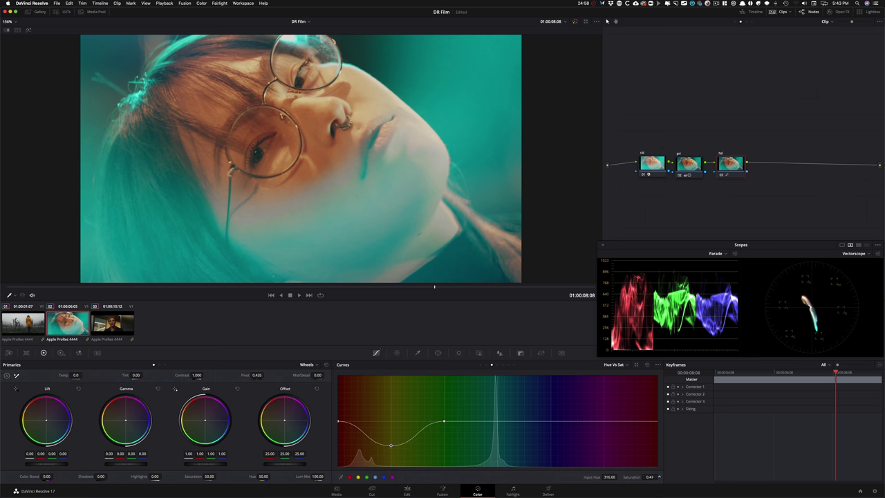
key("super+d")
key("super+d")
key("super+d")
key("super+d")
key("super+d")
key("super+d")
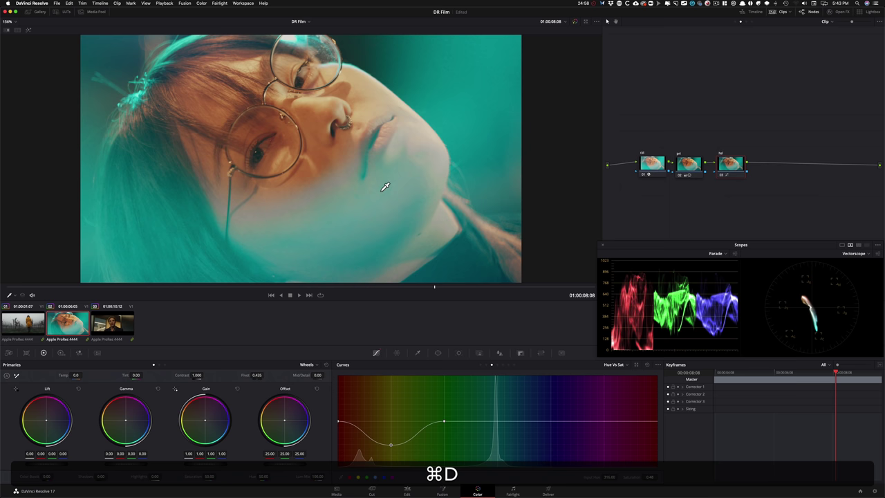
key("super+d")
key("super+d")
key("super+d")
key("super+d")
key("super+d")
key("super+d")
key("super+d")
key("super+d")
key("super+d")
key("super+d")
key("super+d")
key("super+d")
Step: Compare the hsl node on and off at 01:00:07:16 and reset its grade
left_click_drag(435, 287, 362, 286)
key("super+d")
key("super+d")
left_click(731, 164)
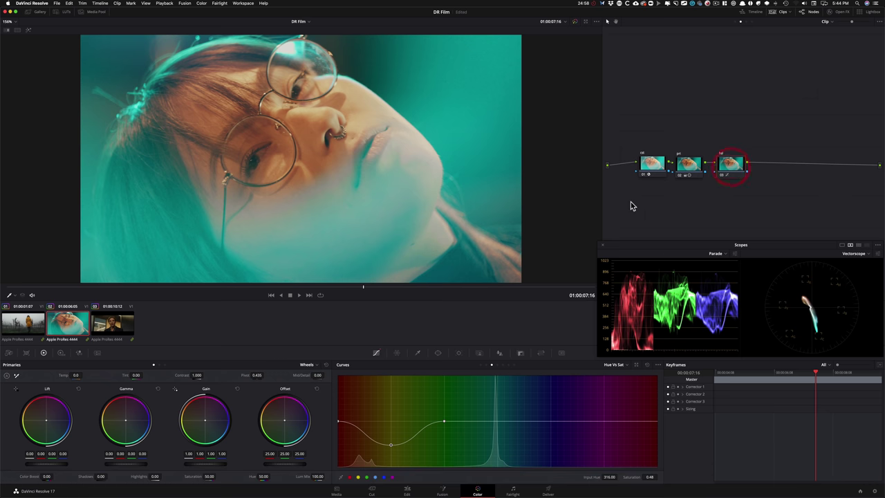
key("shift+Home")
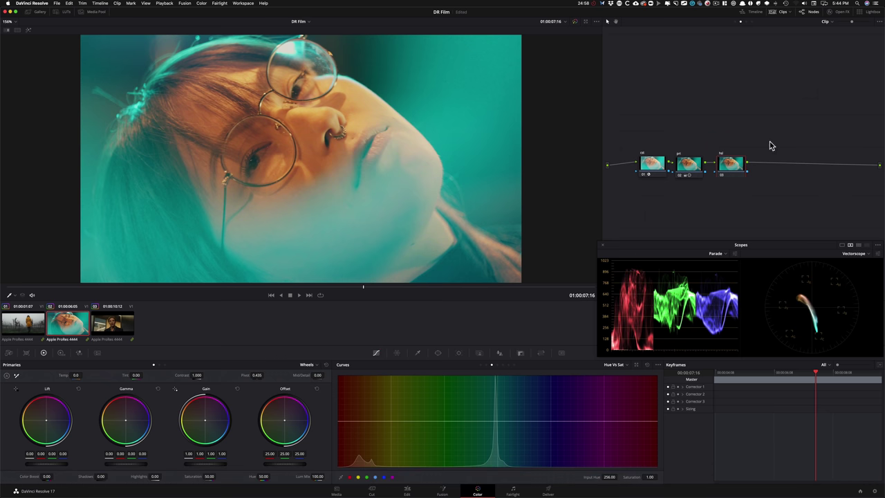
Step: Lower the pri node's Offset to about -6.05 and compare the graded image with the bypassed original
left_click(688, 163)
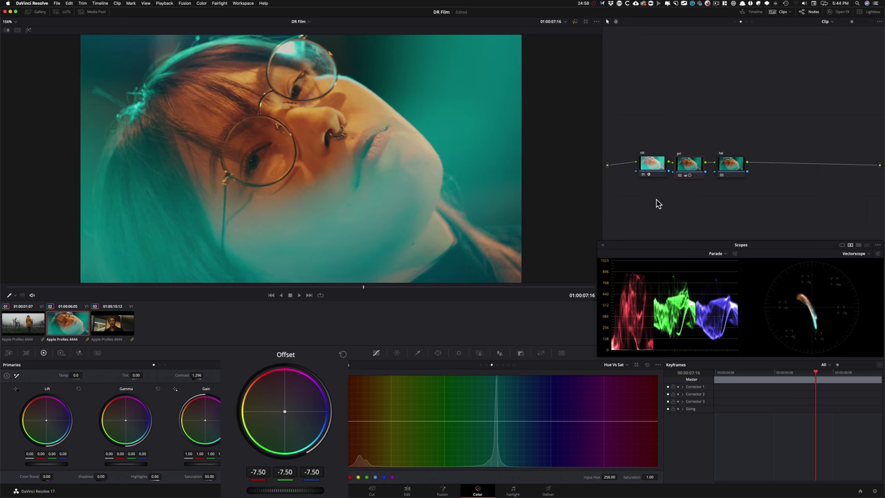
key("shift+d")
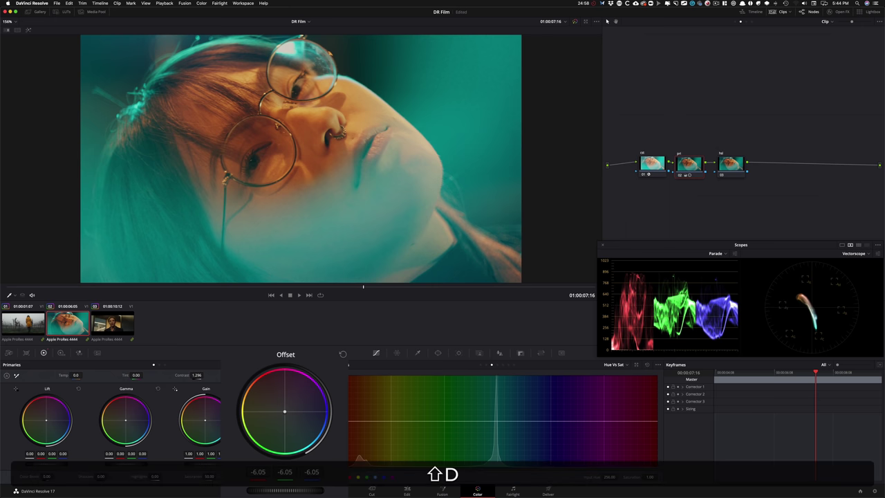
left_click(670, 123)
Step: Add a serial node after the hsl node and label it glow
left_click(739, 163)
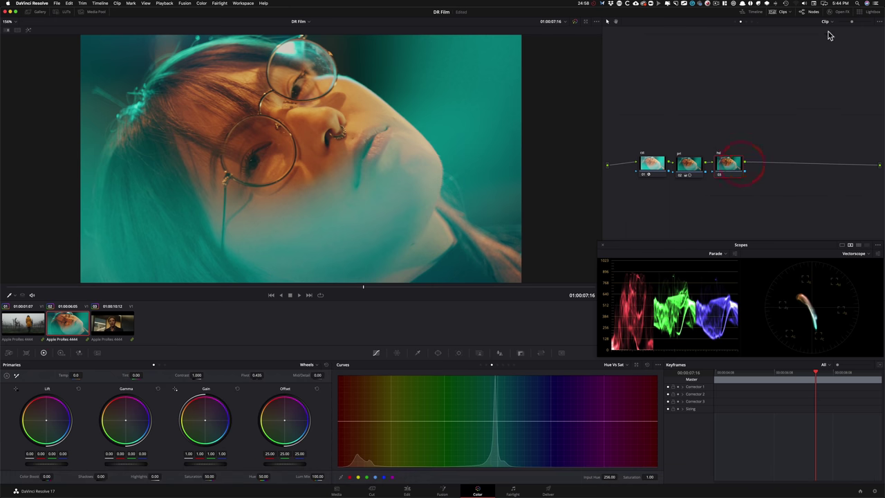
key("alt+s")
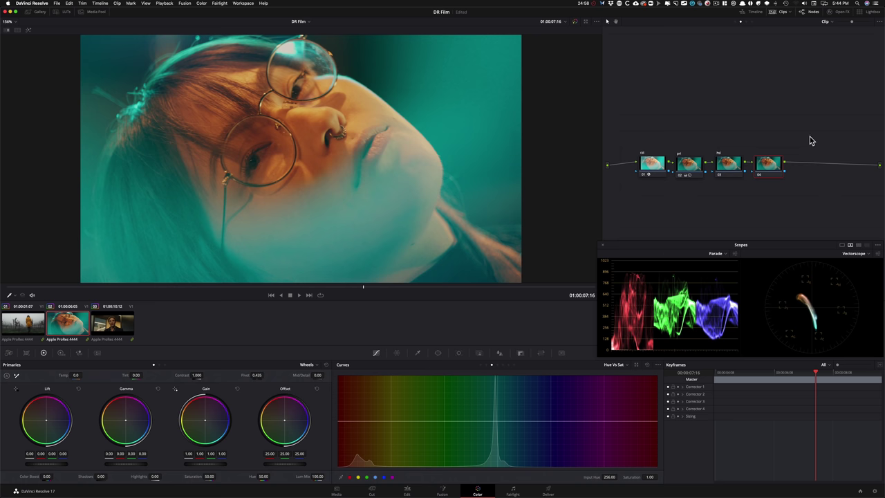
type("ow")
key("Return")
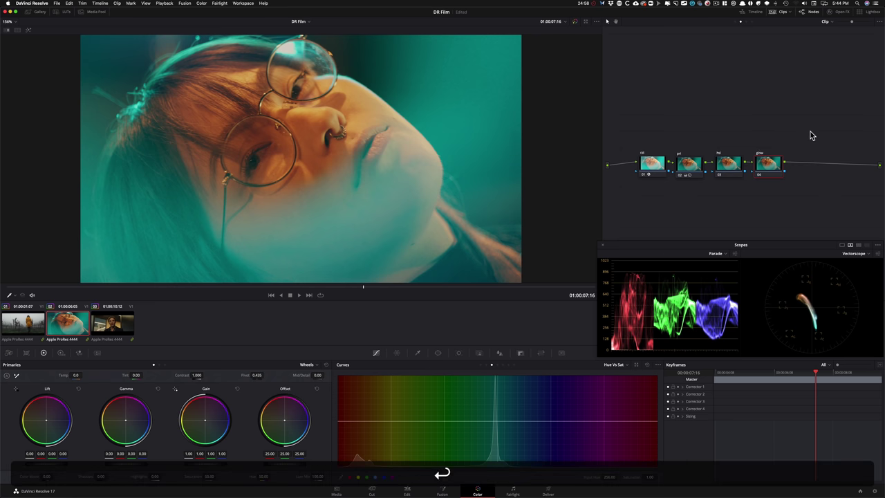
Step: Search the effects library for "glow" and apply the Resolve FX Light Glow effect to the glow node
left_click(838, 11)
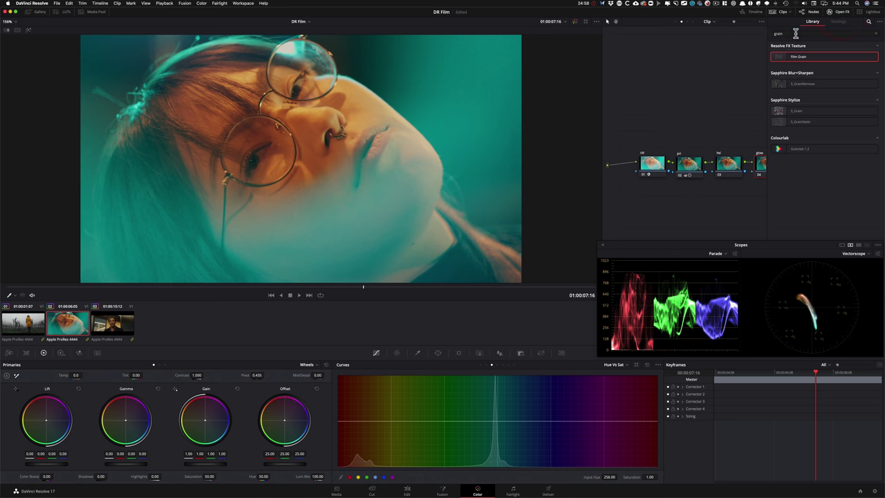
left_click(795, 33)
key("super+a")
type("glow")
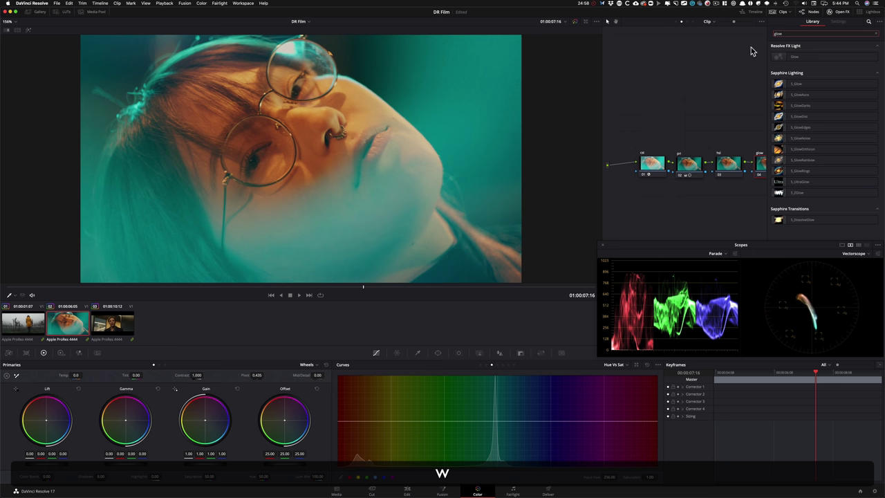
left_click_drag(802, 56, 755, 165)
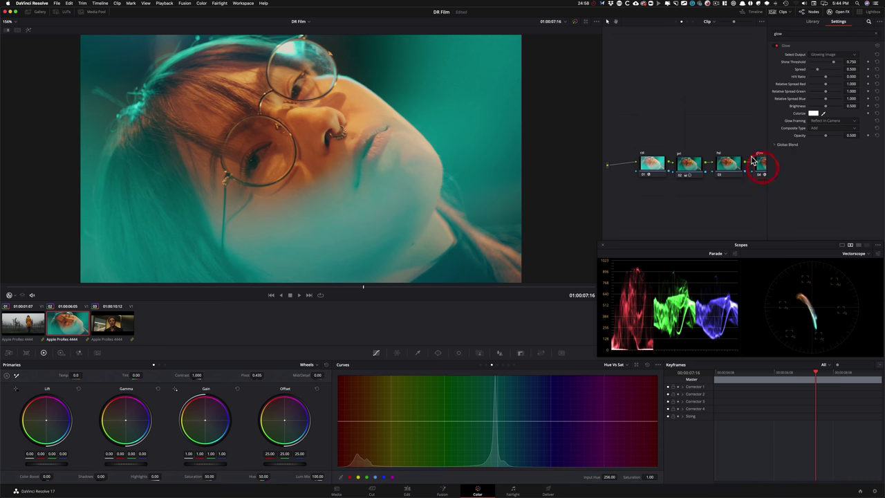
Step: Set the glow effect's Composite Type to Softlight and Shine Threshold to about 0.238, and compare the glow node on and off
left_click(846, 129)
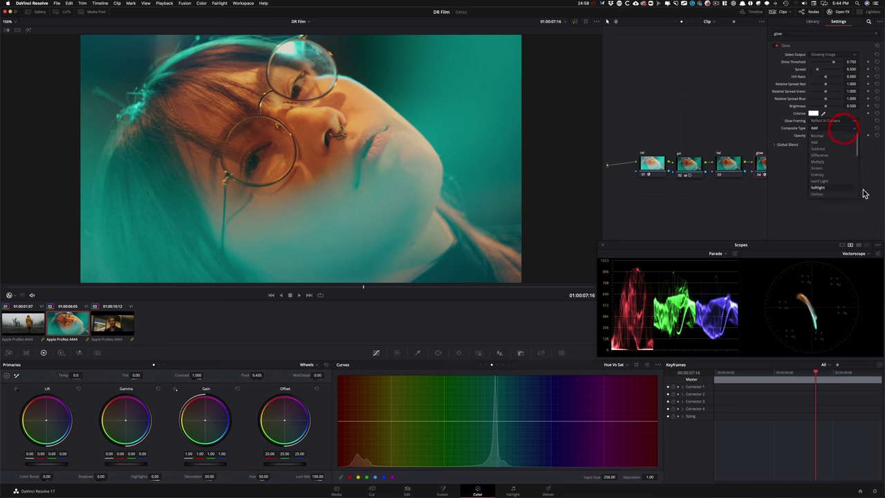
left_click(826, 188)
mouse_move(831, 66)
left_mouse_down()
mouse_move(808, 69)
mouse_move(817, 68)
left_mouse_up()
key("super+d")
key("super+d")
key("super+d")
key("super+d")
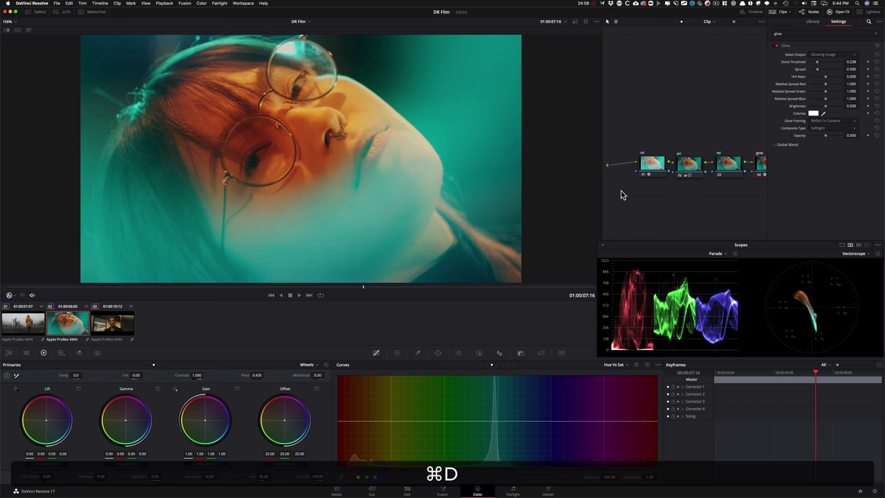
Step: Lower the hsl node's Saturation to about 38 and compare the image with that node on and off
left_click(729, 174)
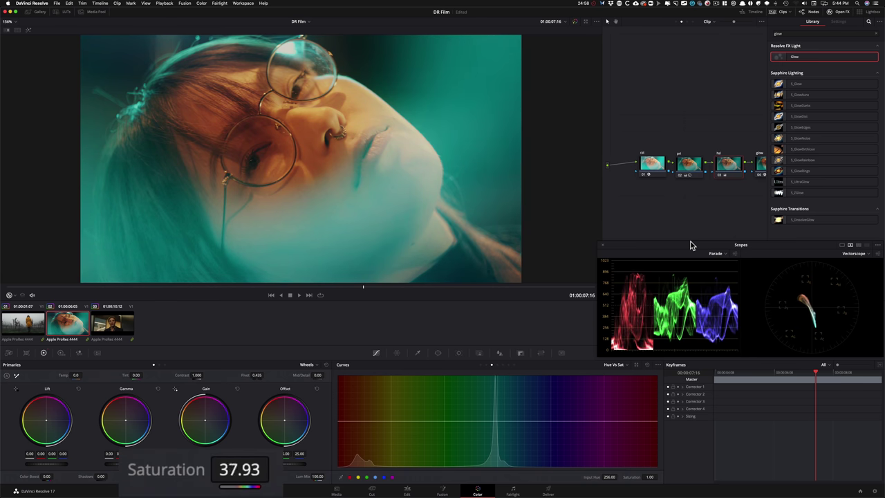
key("super+d")
key("super+d")
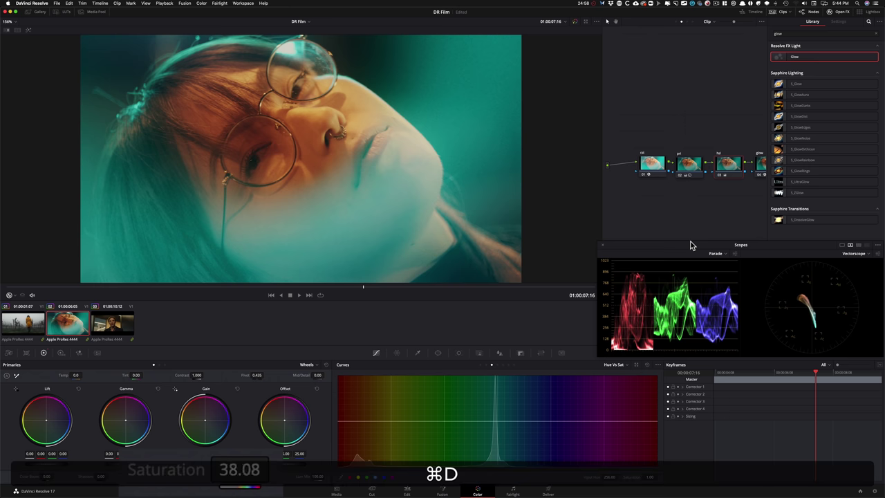
key("super+d")
key("super+d")
key("super+d")
key("super+d")
key("super+d")
key("super+d")
key("super+d")
key("super+d")
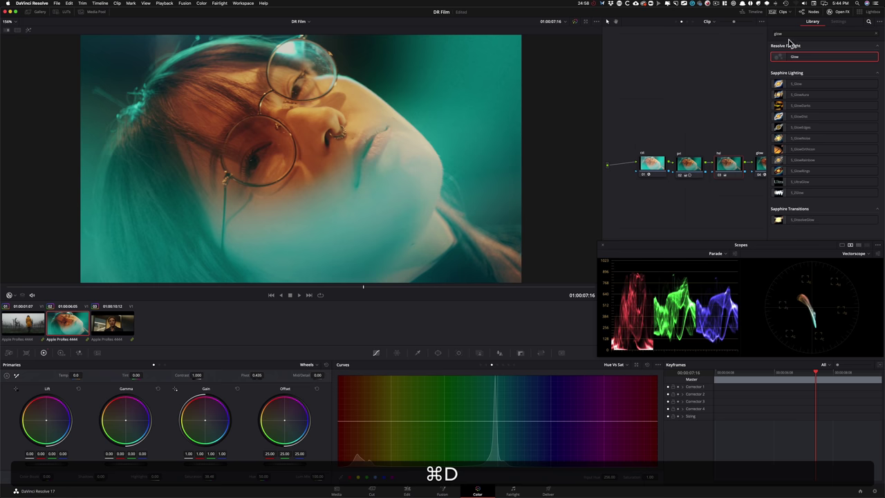
Step: Hide the effects library, move to 01:00:06:01 and compare the full grade with the bypassed original
left_click(834, 15)
key("shift+d")
key("shift+d")
left_click_drag(369, 288, 190, 302)
key("shift")
key("shift+d")
key("shift+d")
Step: Disable all four nodes of the second clip and re-enable cst, pri and hsl one by one to review each contribution
left_click_drag(692, 141, 827, 201)
key("super+d")
key("super+d")
left_click_drag(644, 144, 868, 208)
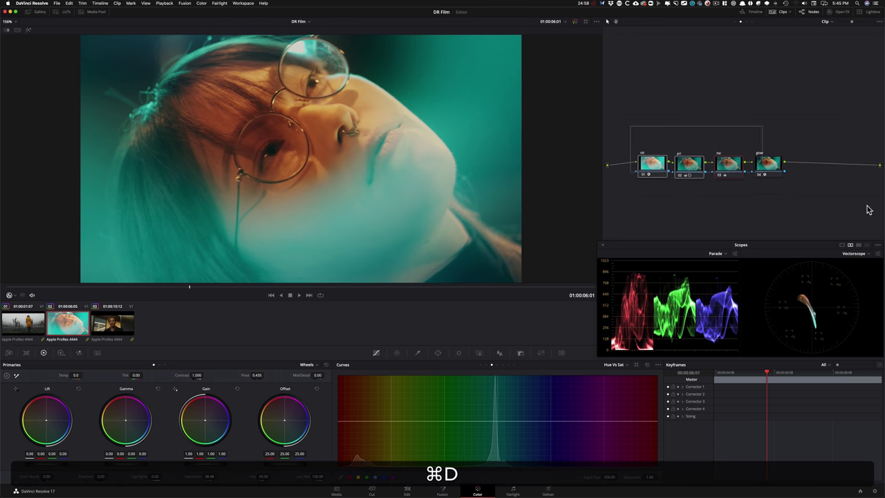
key("cmd+d")
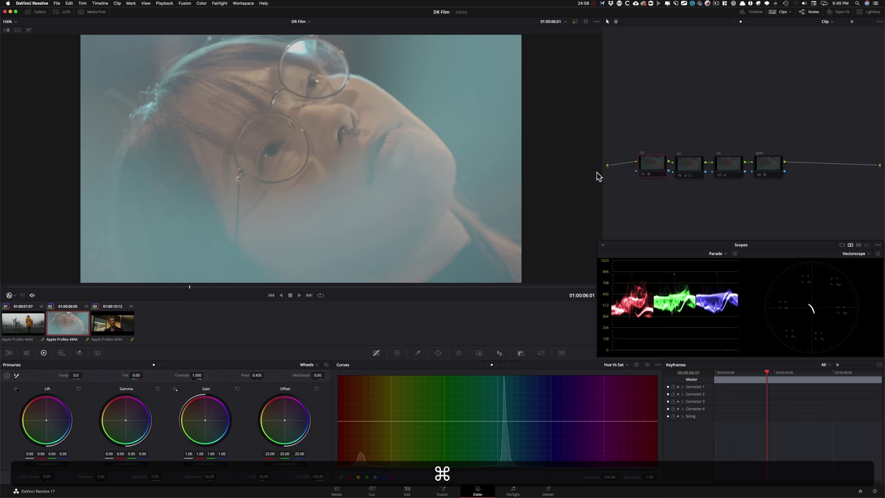
key("cmd+d")
left_click(688, 165)
key("cmd+d")
key("cmd+d")
key("cmd+d")
left_click_drag(741, 132, 756, 191)
key("cmd+d")
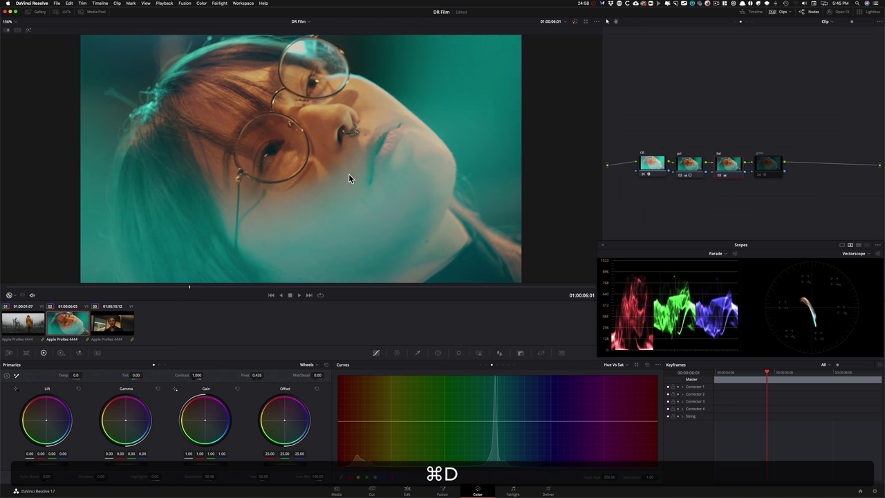
key("super+d")
key("super+d")
Step: Re-enable the glow node and compare the image repeatedly with the glow on and off
left_click_drag(775, 125, 763, 160)
left_click(764, 163)
key("cmd+d")
key("cmd+d")
key("cmd+d")
key("cmd+d")
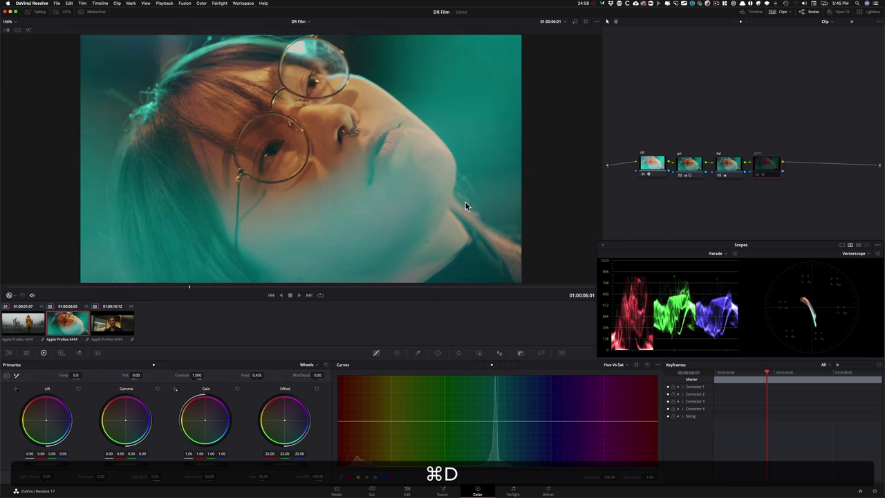
key("cmd+d")
key("cmd+d")
key("cmd+d")
key("cmd+d")
key("cmd+d")
key("cmd+d")
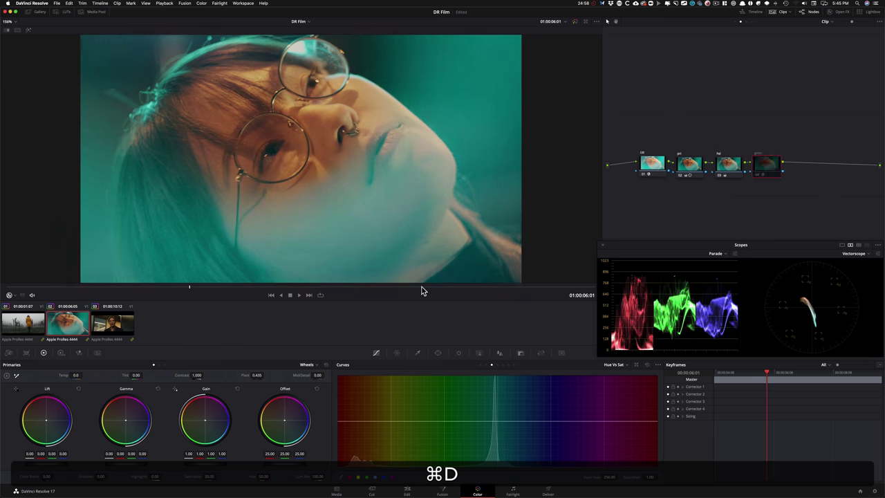
key("super+d")
key("super+d")
key("super+d")
key("super+d")
key("super+d")
key("super+d")
key("super+d")
Step: Compare the second clip with only the hsl node switched on and off
left_click(763, 123)
left_click(728, 164)
key("super+d")
key("super+d")
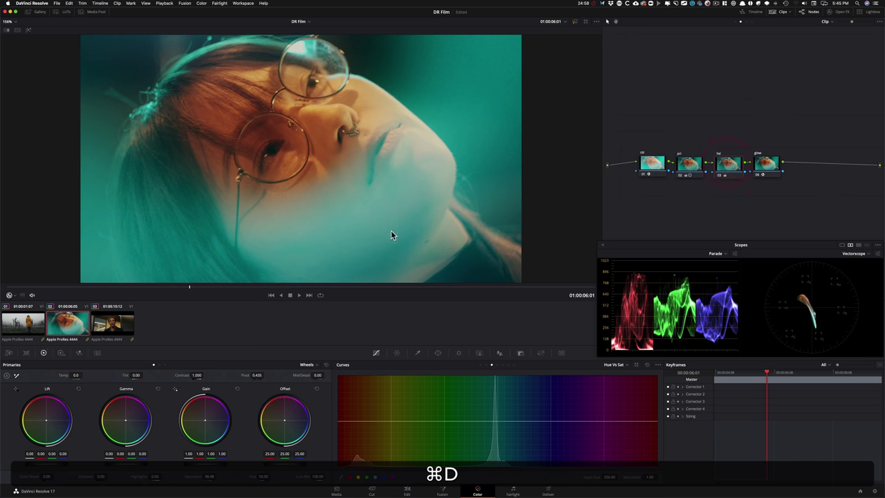
key("super+d")
key("super+d")
key("super+d")
key("super+d")
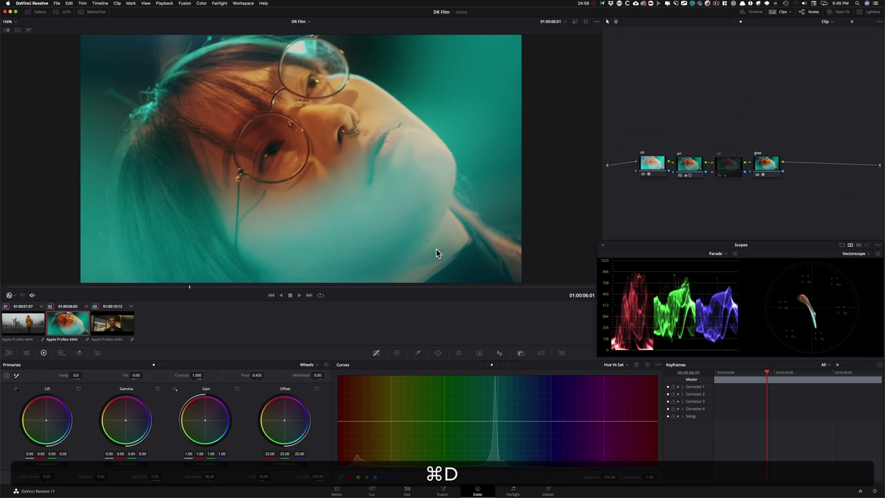
key("super+d")
Step: Open the third clip and move the playhead to 01:00:10:09
left_click(115, 324)
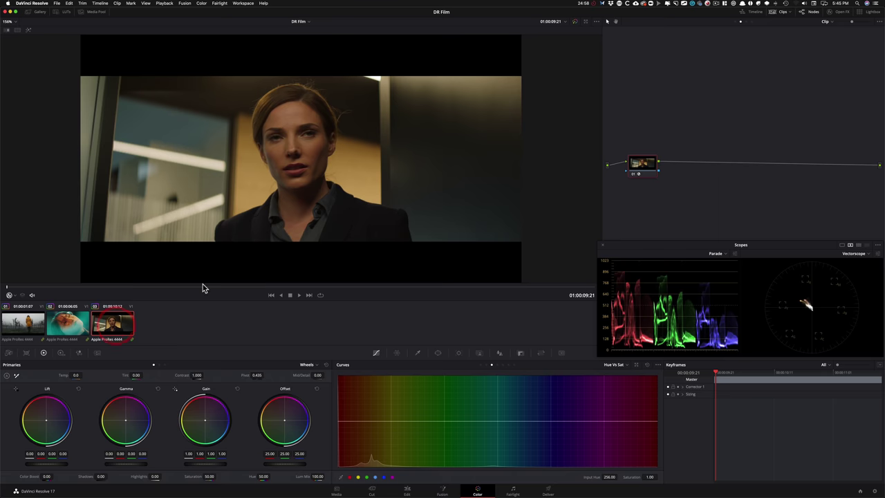
left_click_drag(82, 287, 239, 292)
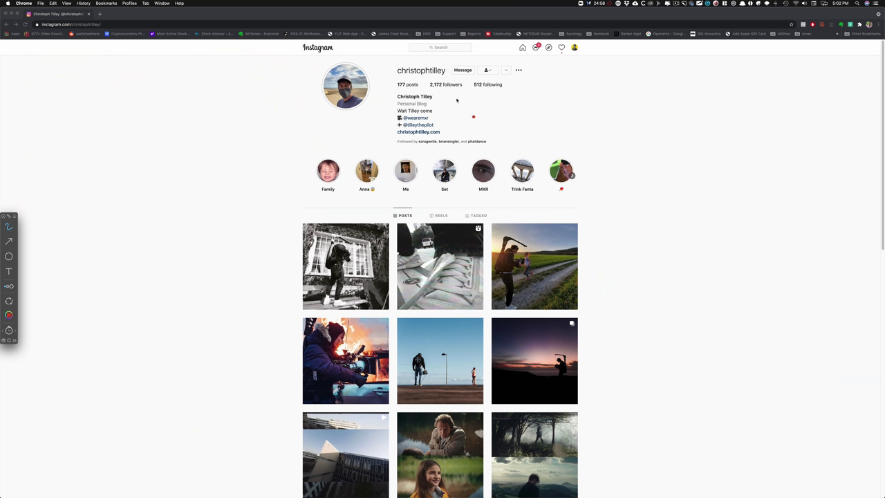
left_click_drag(385, 81, 461, 77)
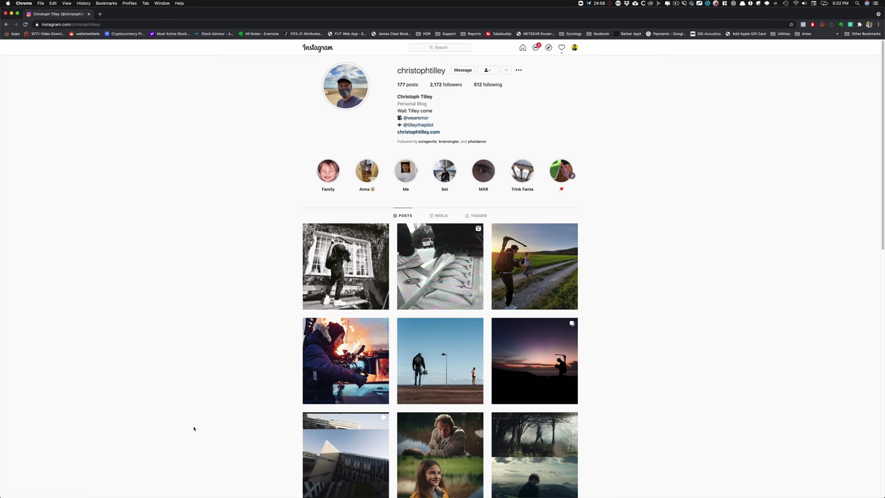
scroll(194, 426, "down", 10)
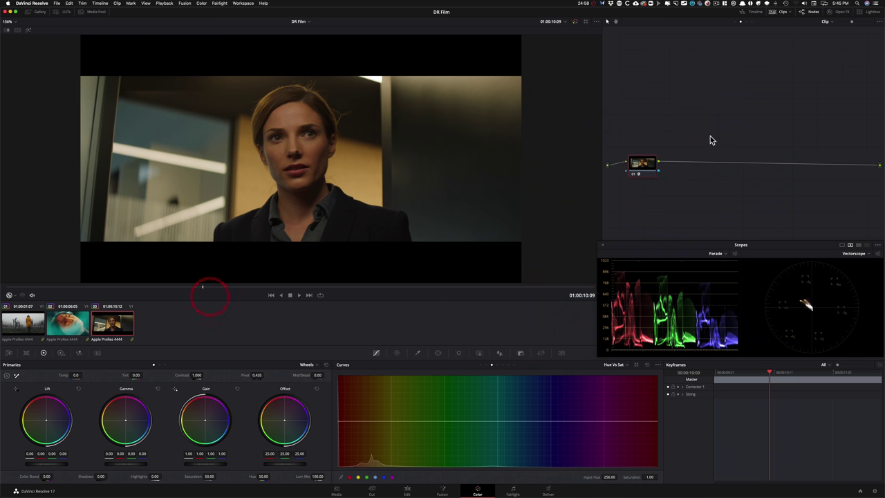
Step: Label the third clip's first node cst, and add a serial node after it labelled pri
key("Tab")
key("Return")
mouse_move(639, 165)
left_mouse_down()
mouse_move(632, 116)
mouse_move(654, 167)
mouse_move(648, 155)
left_mouse_up()
key("alt+s")
key("Tab")
type("pri")
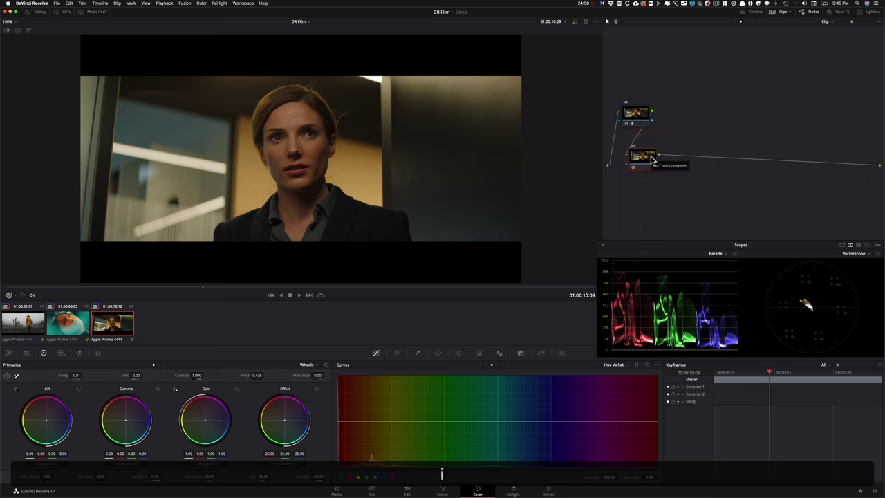
key("Return")
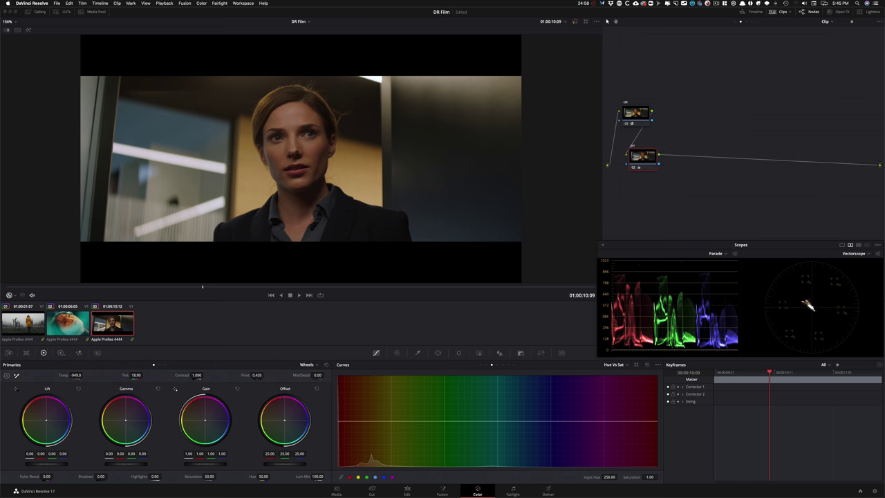
Step: Show the skin tone indicator on the vectorscope and compare the pri node on and off against it
left_click(880, 255)
left_click(842, 327)
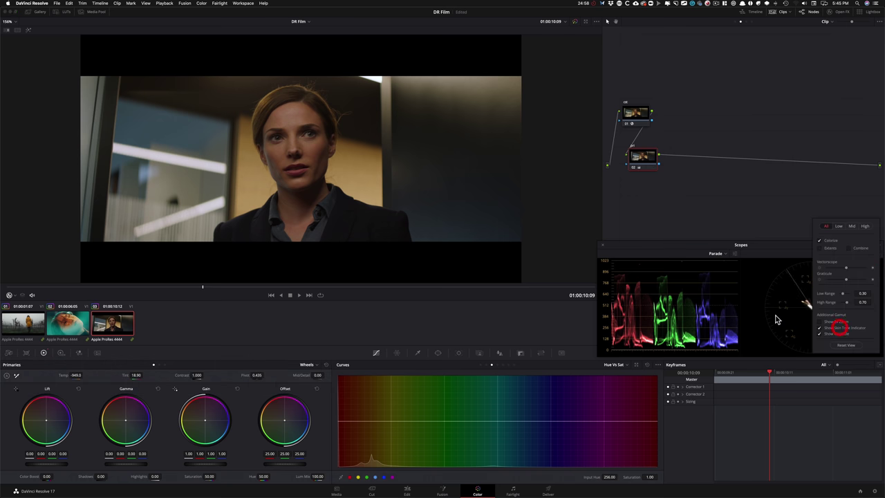
left_click(810, 306)
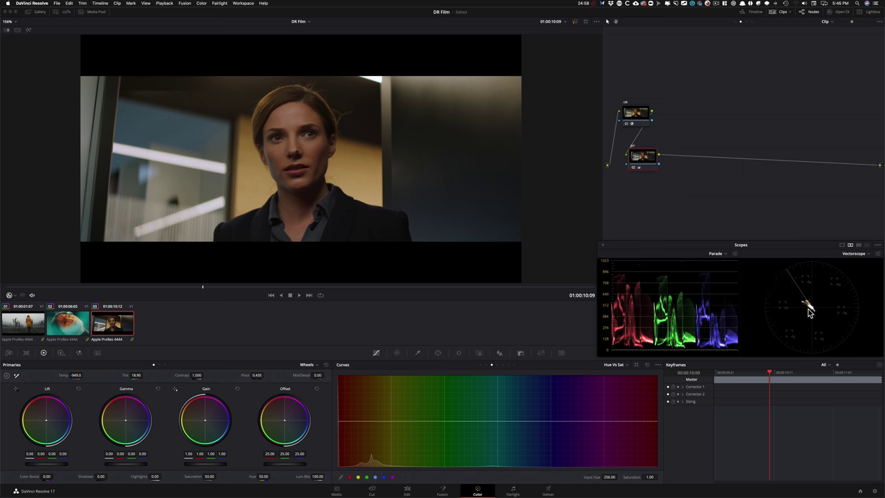
key("super+d")
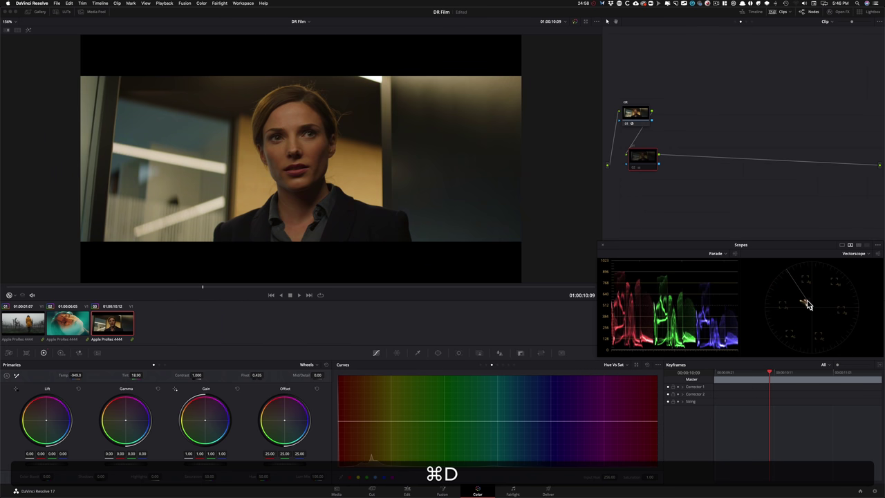
key("super+d")
key("super+d")
key("super+d")
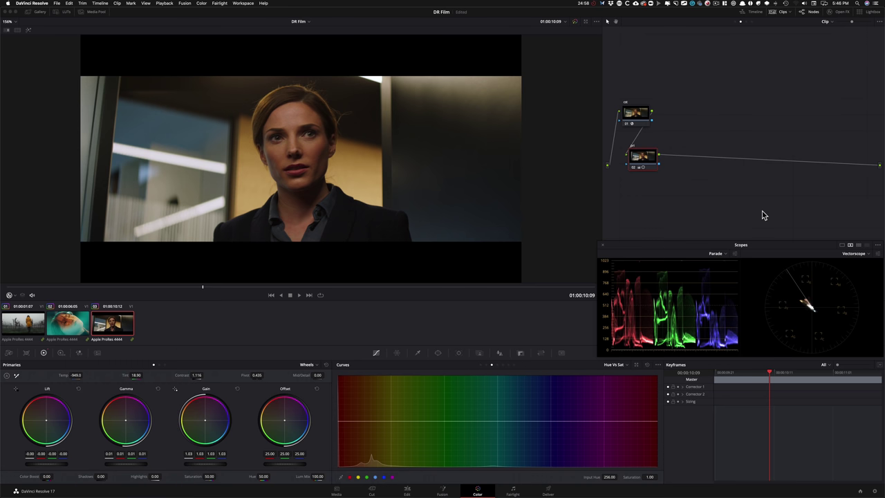
Step: Add a serial node after the pri node and label it look
key("alt+s")
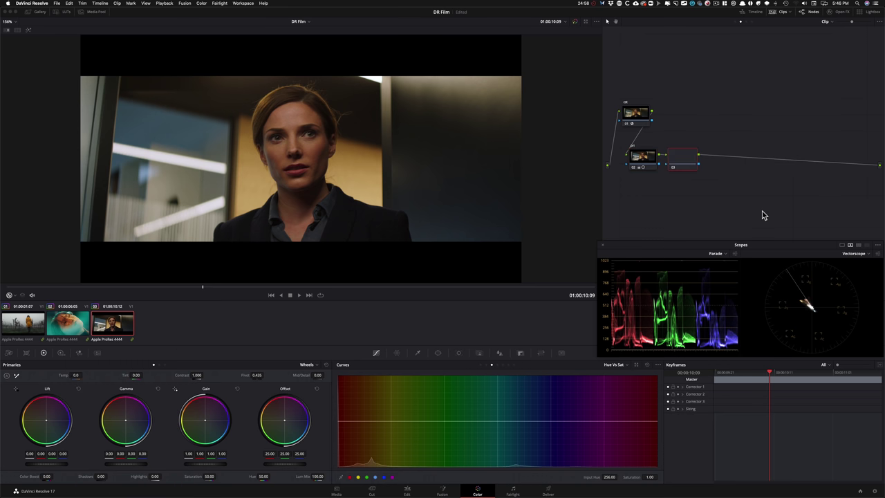
key("Tab")
key("l")
key("o")
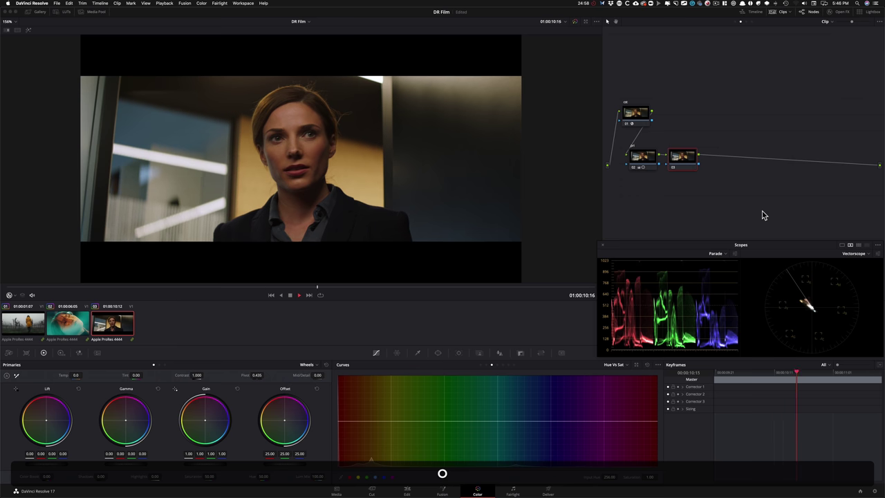
key("Return")
key("Home")
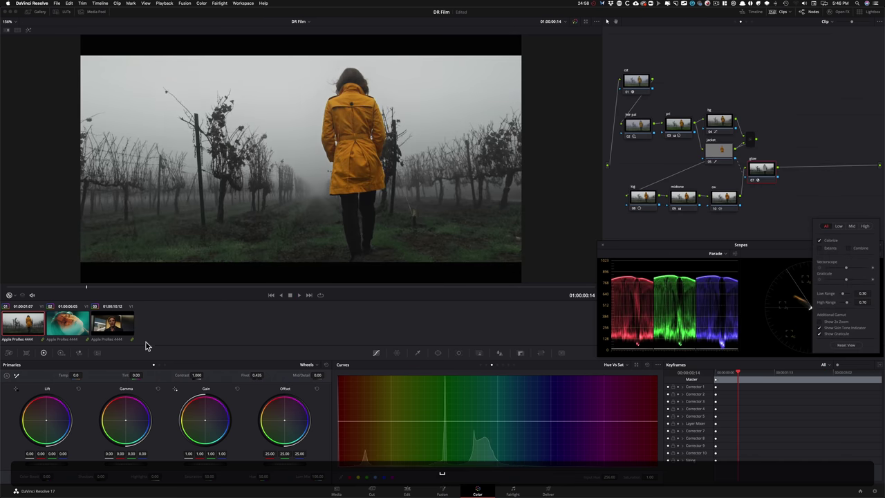
key("Tab")
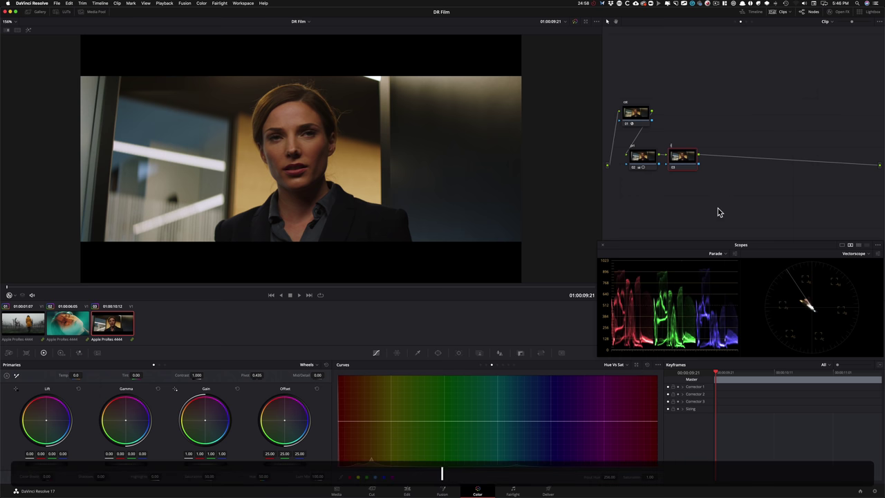
key("Return")
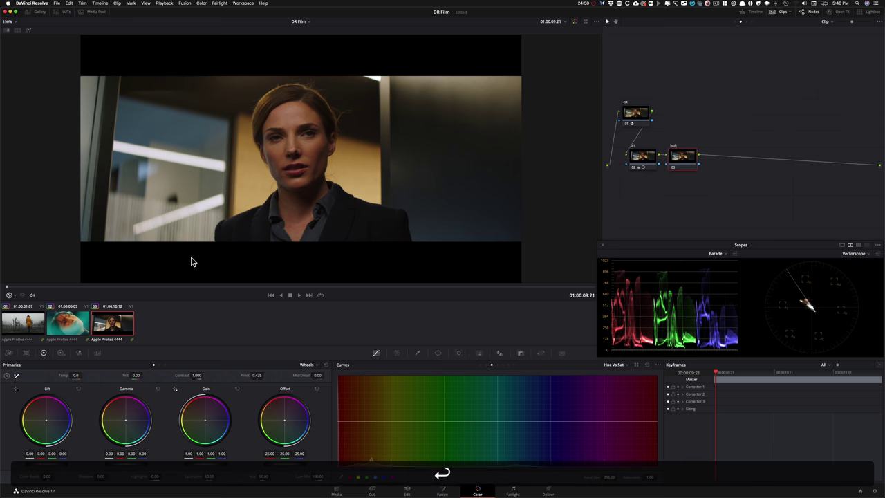
Step: At 01:00:10:14, grade the look node with Lift -0.03, 0.03, 0.04 and Gain 1.01, 1.00, 0.98, and compare it with the bypassed image
left_click(285, 286)
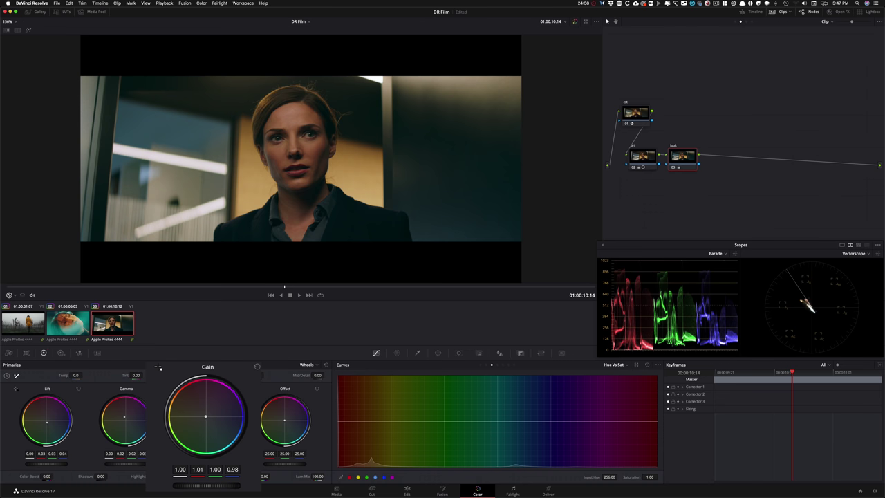
key("shift+d")
key("shift+d")
key("super+d")
key("super+d")
Step: Set the look node's Log Shadow wheel to 0.02, -0.02, -0.02 and compare the node on and off
key("alt+z")
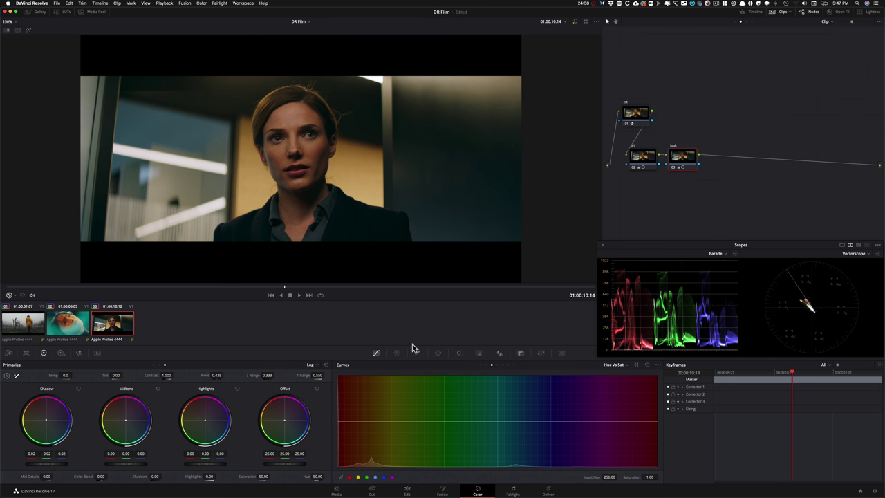
key("super+d")
key("super+d")
key("super+d")
key("super+d")
key("super+d")
key("super+d")
key("super+d")
key("super+d")
Step: Add a serial node labelled glow after the look node and apply the Resolve FX Light Glow effect to it
key("alt+s")
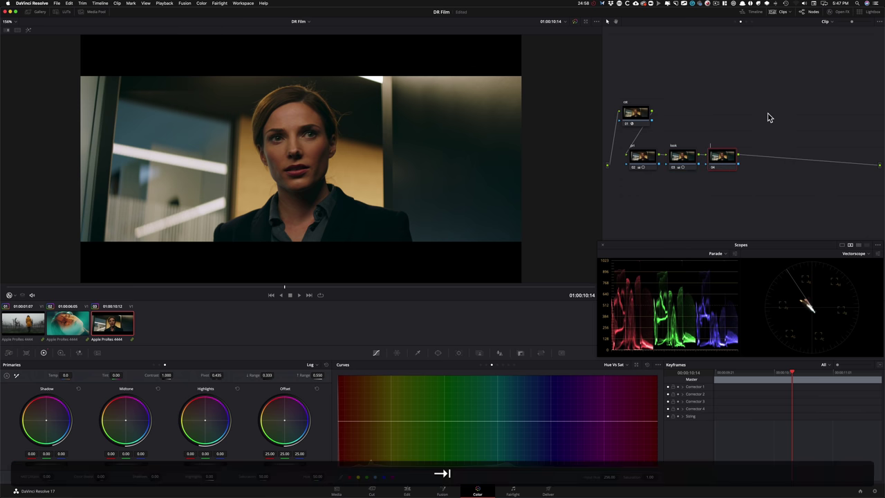
type("glow")
key("Return")
left_click(838, 11)
left_click_drag(795, 56, 722, 158)
Step: Set the glow to Softlight compositing, Shine Threshold 0, Spread about 0.655 and Brightness about 0.745, and compare it on and off
left_click(821, 129)
left_click(826, 188)
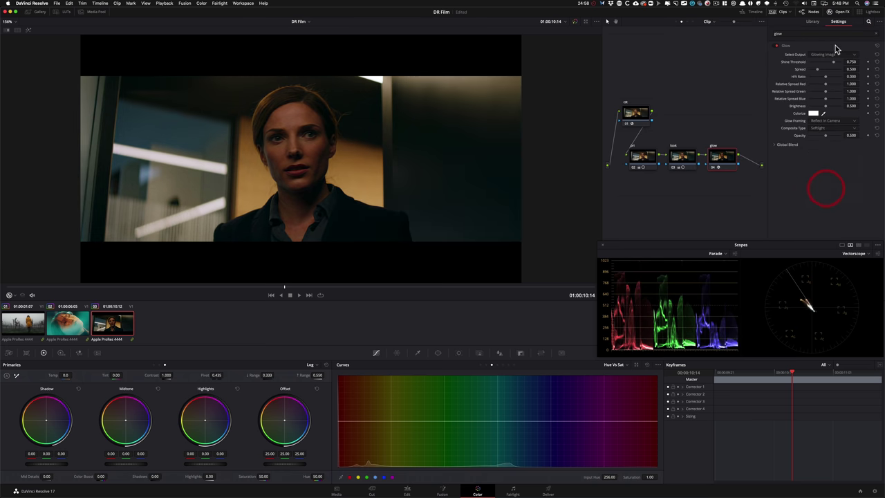
mouse_move(821, 61)
left_mouse_down()
mouse_move(775, 62)
mouse_move(817, 72)
left_mouse_up()
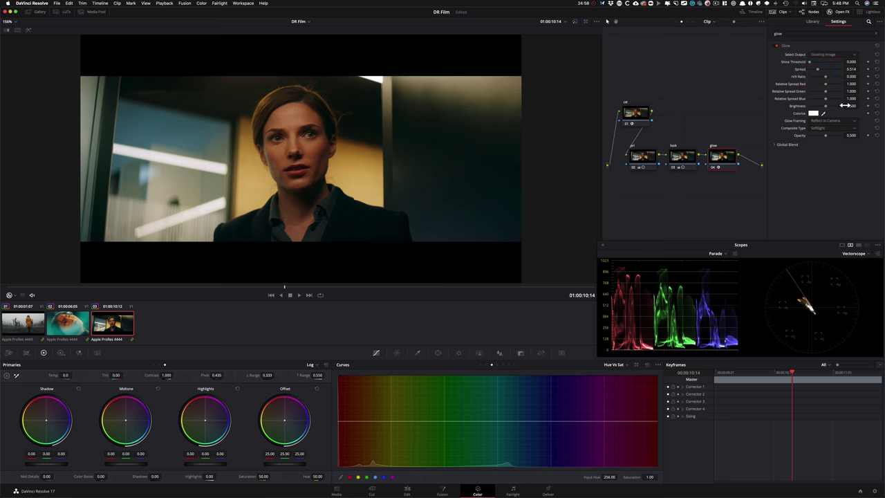
left_click_drag(845, 105, 860, 106)
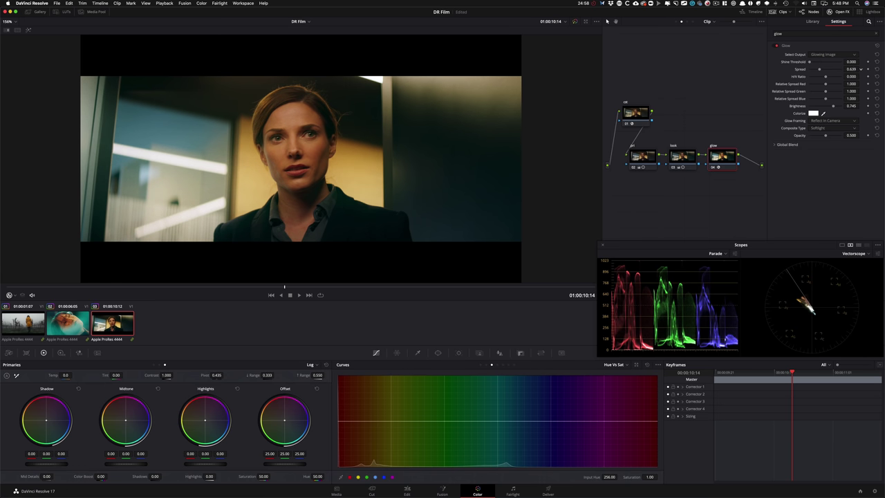
key("super+d")
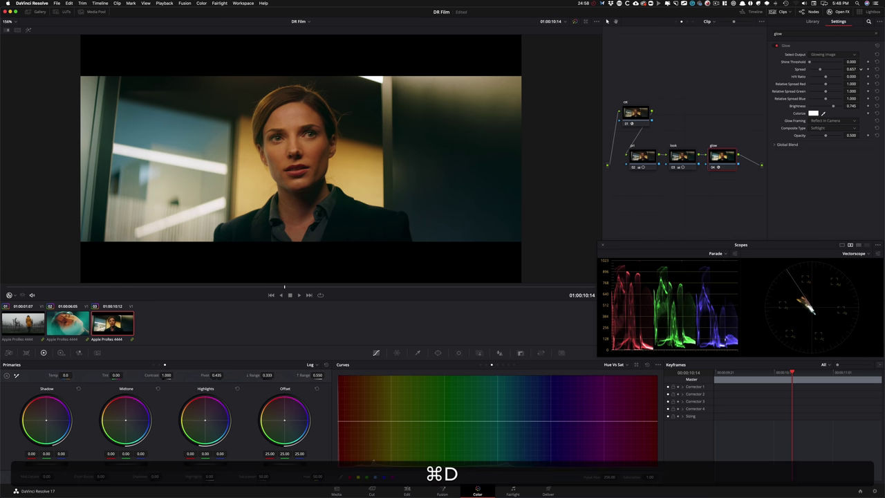
key("super+d")
key("super+d")
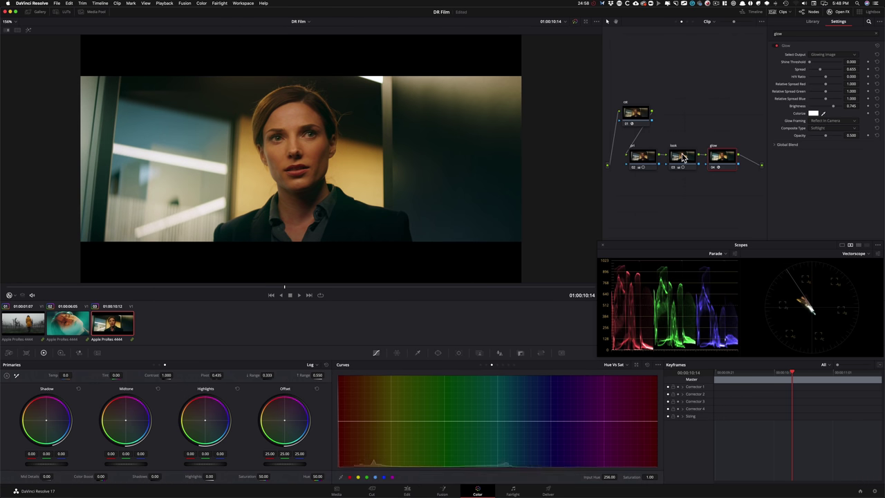
Step: Refine the look node with Gamma 0.02, -0.02, -0.01 and Gain 0.99, 1.01, 1.00, and compare the node on and off
left_click(682, 158)
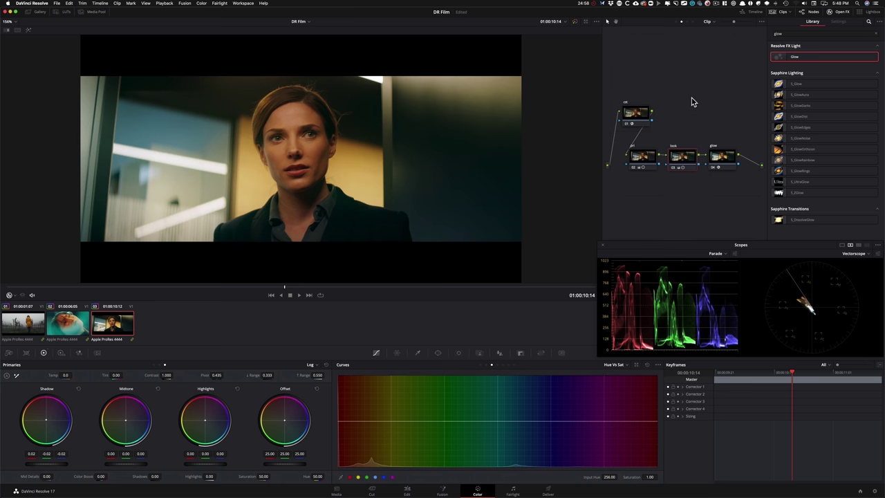
key("alt+z")
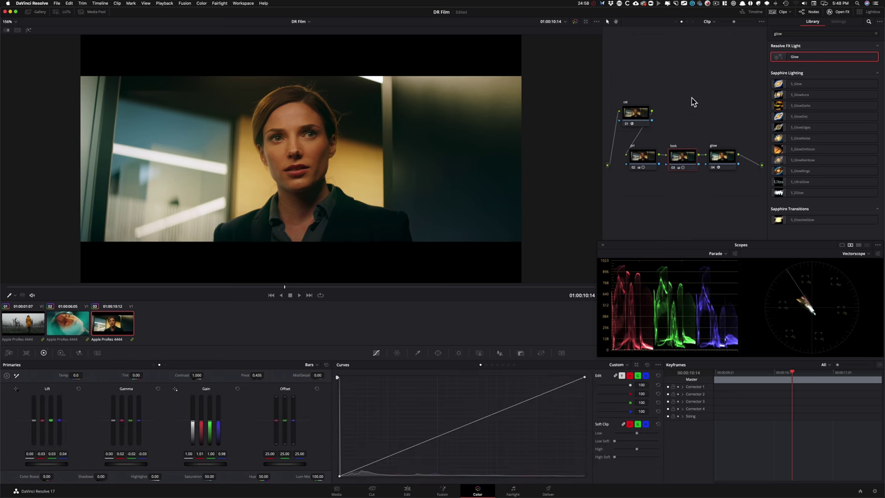
key("alt+z")
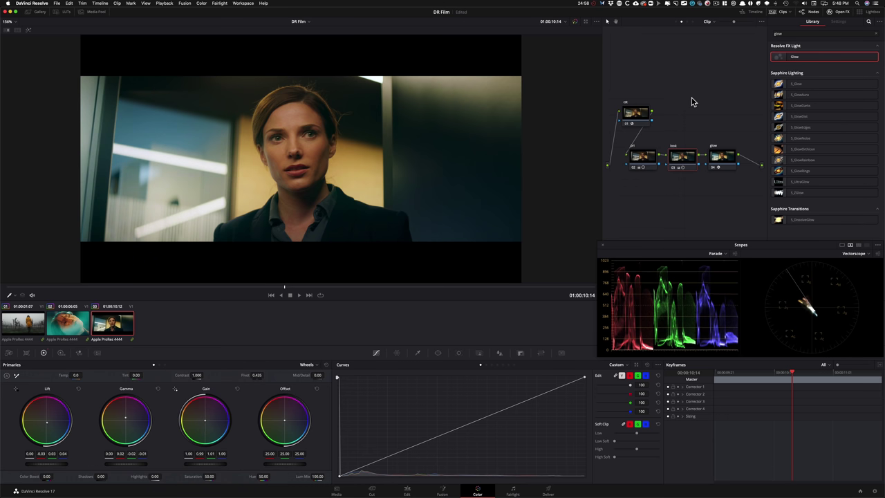
key("super+d")
key("super+d")
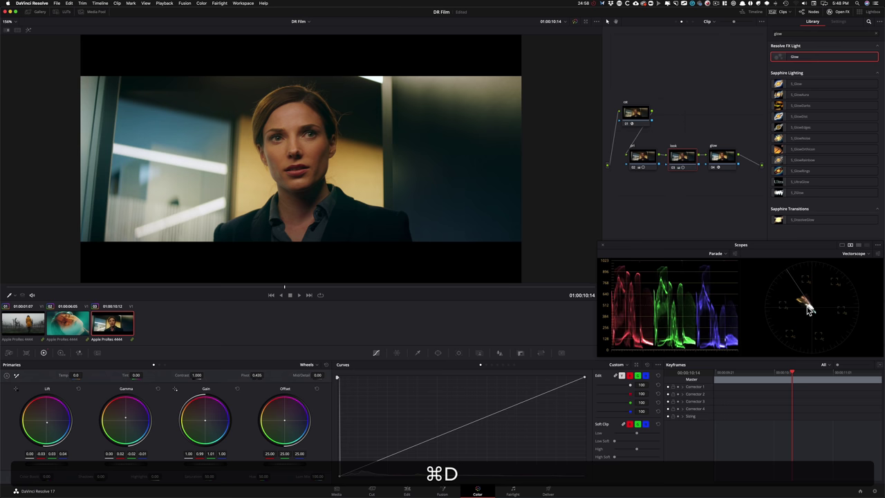
key("super+d")
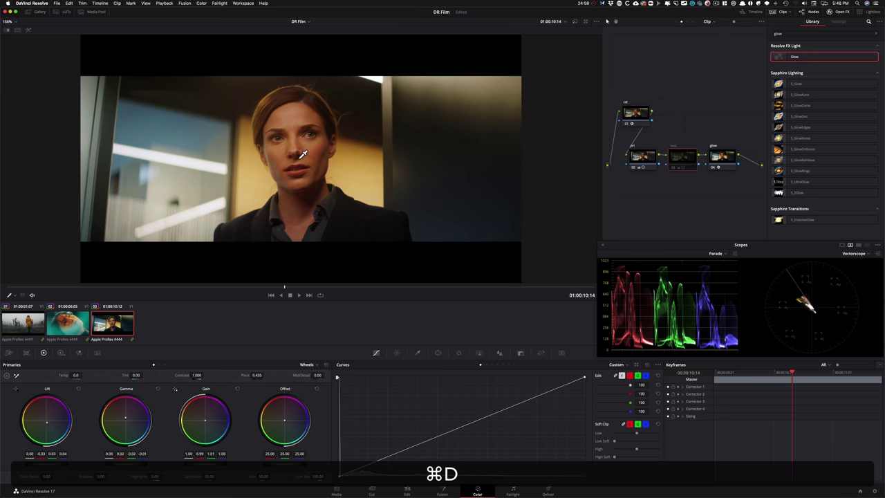
key("super+d")
Step: Compare the third clip's whole grade with the bypassed image at 01:00:10:11
key("shift+super+d")
key("shift+d")
left_click_drag(20, 288, 238, 292)
key("shift+d")
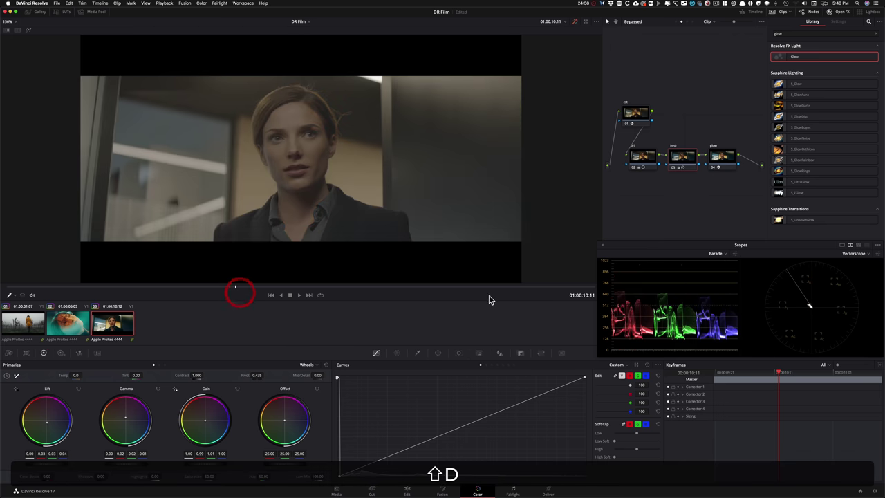
key("shift+d")
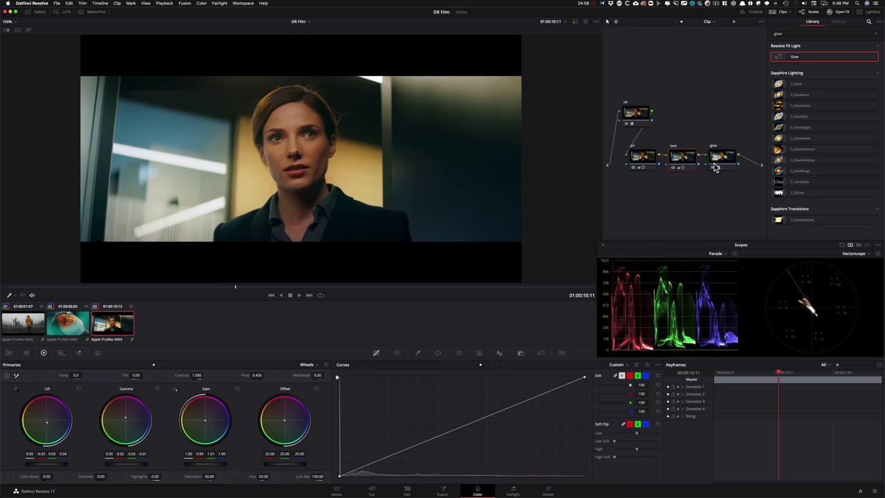
Step: Move the pri, look and glow nodes up slightly, hide the Open FX library and compare the grade with the bypassed image
left_click(641, 154)
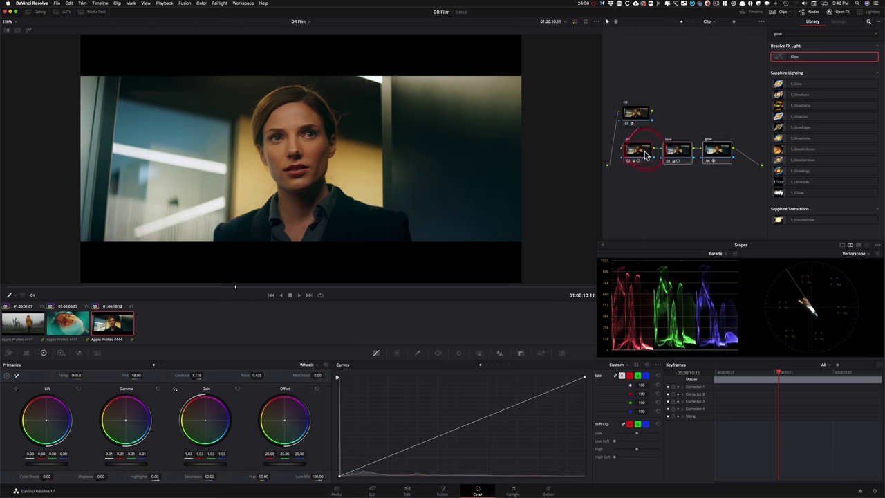
left_click(675, 118)
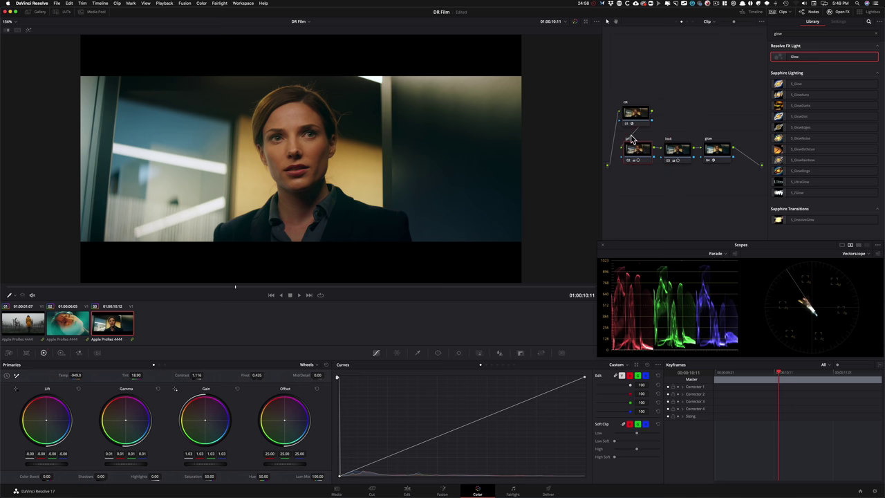
left_click(838, 12)
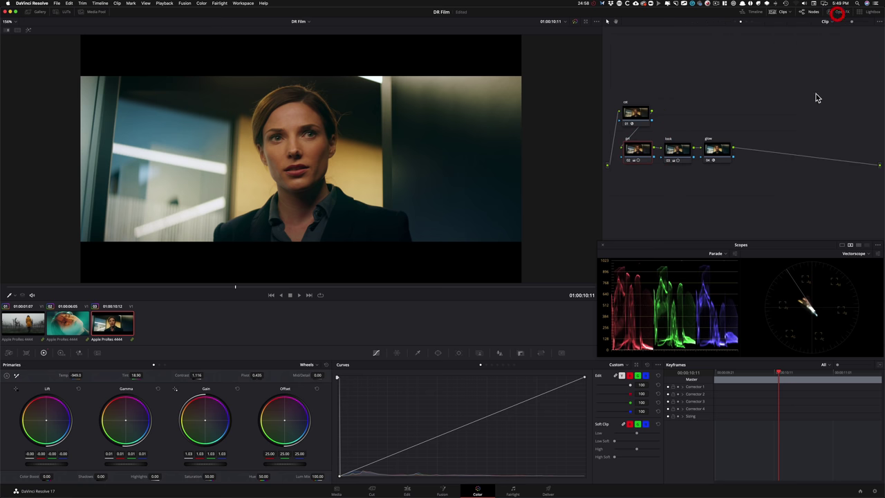
key("shift+d")
key("shift+d")
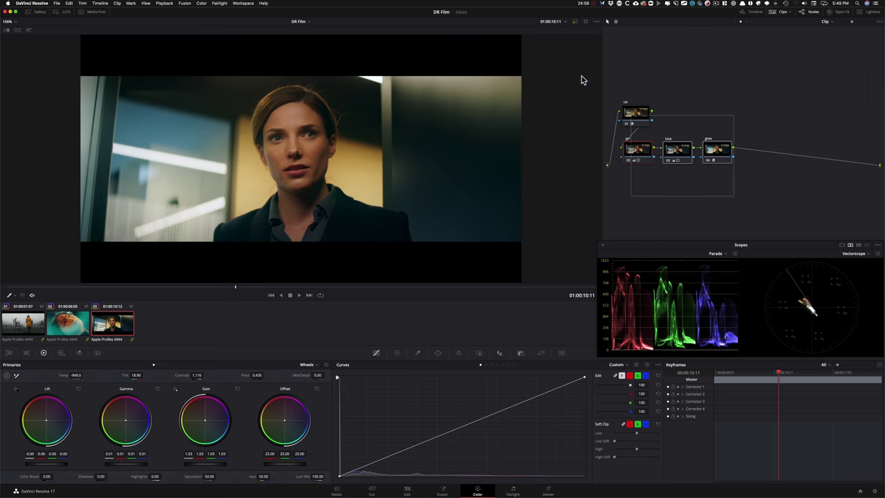
Step: Disable the pri, look and glow nodes and compare the image with only the first node on and off
key("super+d")
left_click(632, 115)
key("super+d")
key("super+d")
key("super+d")
key("super+d")
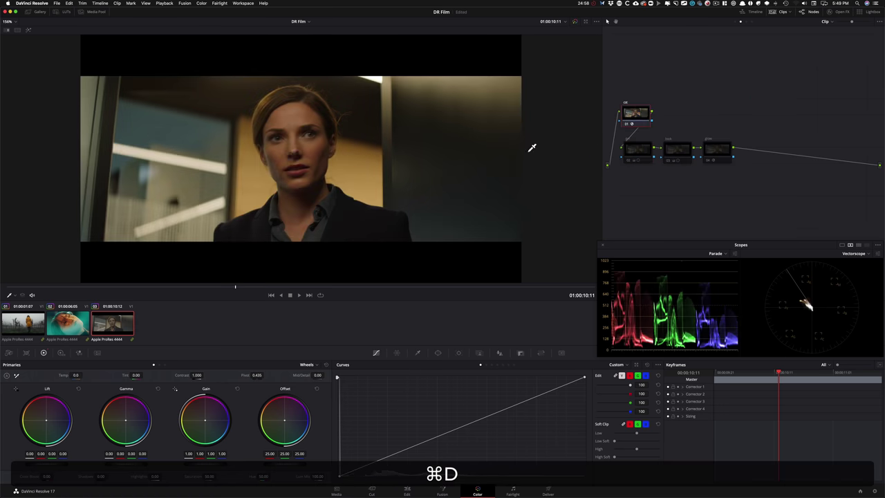
key("super+d")
left_click(720, 97)
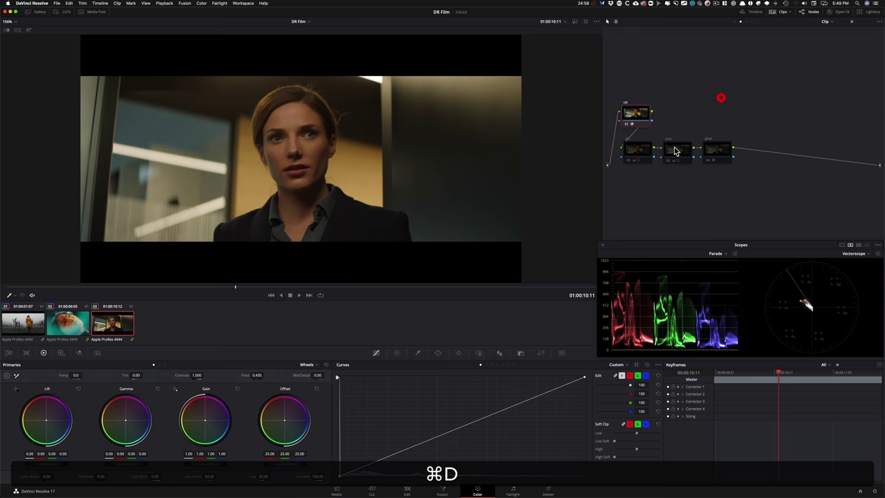
Step: Re-enable the pri node and compare the image with that node on and off
left_click(642, 149)
key("super+d")
key("super+d")
key("super+d")
key("super+d")
key("super+d")
key("super+d")
Step: Re-enable the look node and compare the image with that node on and off
left_click(677, 148)
key("super+d")
key("super+d")
key("super+d")
key("super+d")
key("super+d")
key("super+d")
key("super+d")
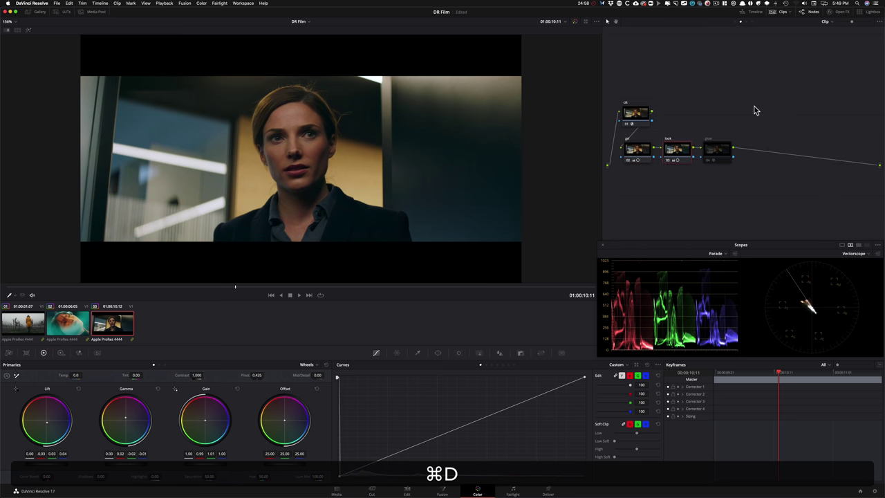
Step: Re-enable the glow node and compare the image with the glow on and off
left_click(718, 149)
key("super+d")
key("super+d")
key("super+d")
key("super+d")
key("super+d")
key("super+d")
key("super+d")
key("super+d")
key("super+d")
Step: Compare the third clip's finished grade with the bypassed image at 01:00:10:14
key("shift+super+d")
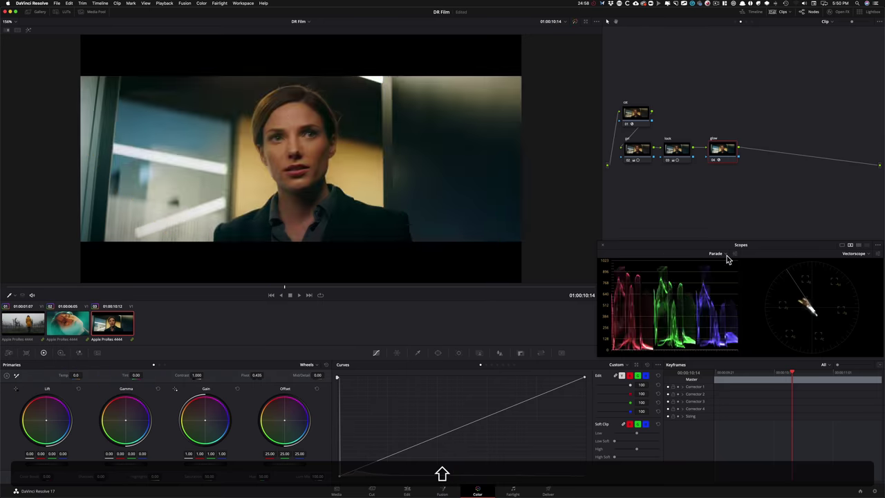
key("shift+d")
key("shift+d")
key("shift+d")
key("shift+d")
key("shift+d")
key("shift+d")
Step: Open the gallery, match the playhead to the third clip's ungraded still 1.3.1 and compare them with the reference wipe
left_click(36, 12)
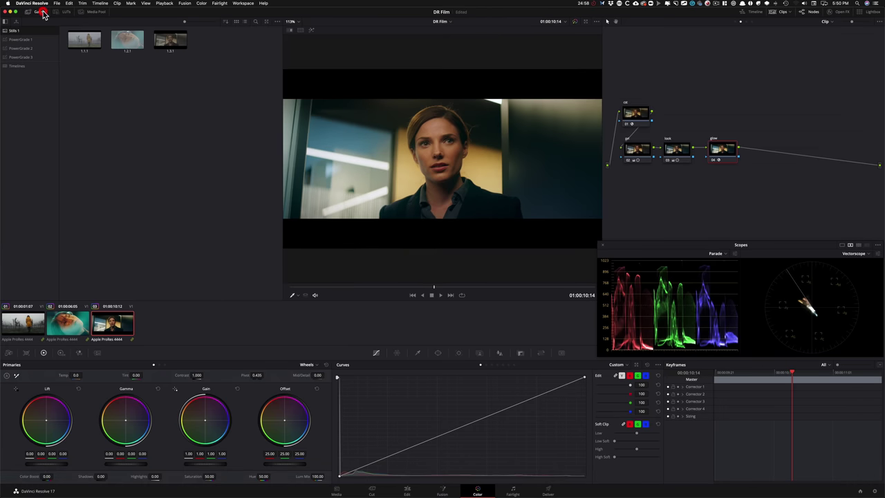
left_click(153, 111)
left_click(170, 40)
left_click(170, 43, "ctrl")
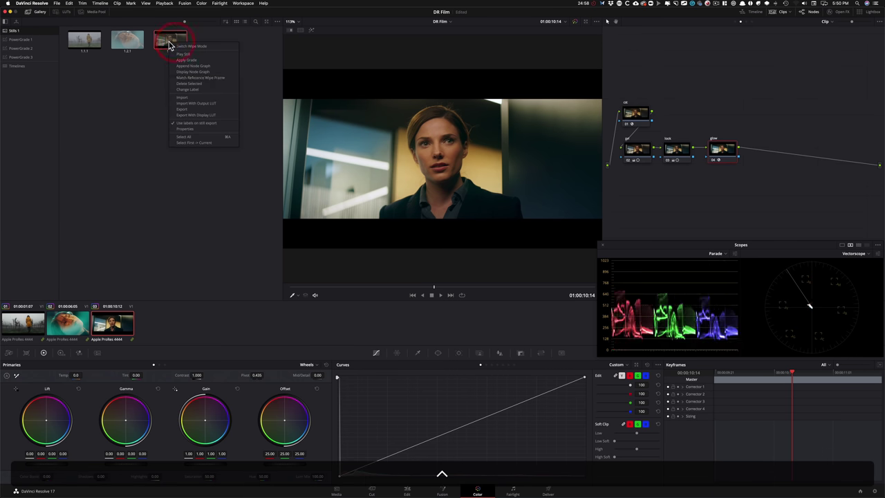
left_click(218, 78)
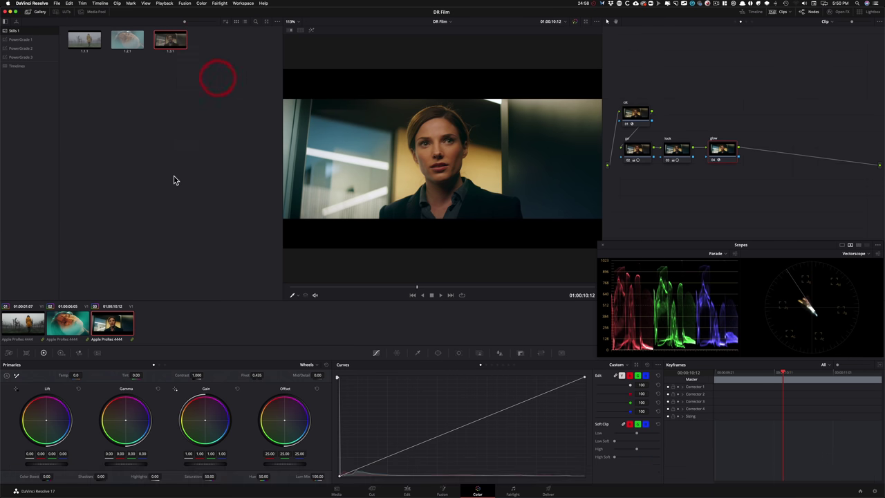
key("super+w")
key("super+w")
key("super+w")
key("super+w")
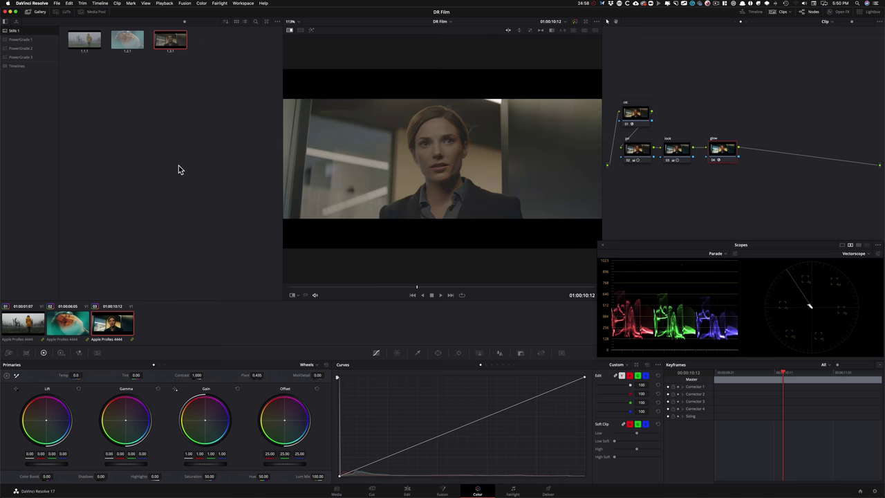
Step: Grab a still of the graded third clip at 01:00:10:12 into the Stills 1 album
left_click(168, 167)
left_click(728, 91)
right_click(453, 119)
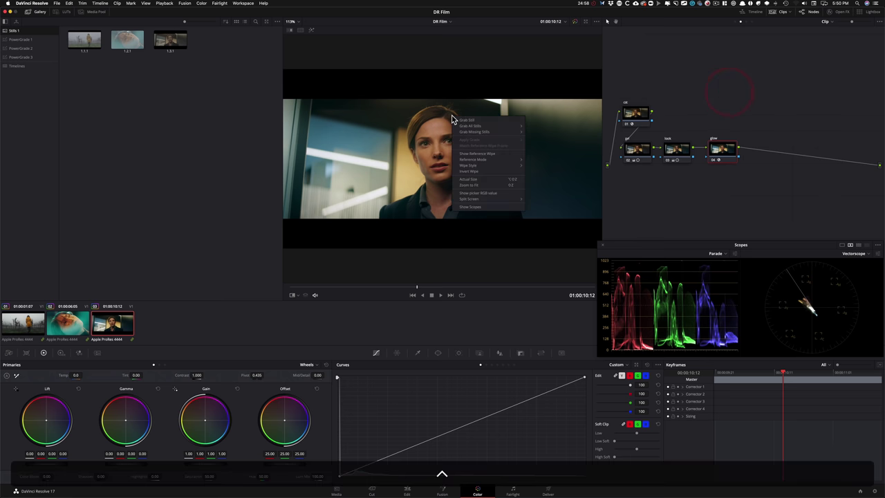
left_click(484, 114)
left_click(196, 88)
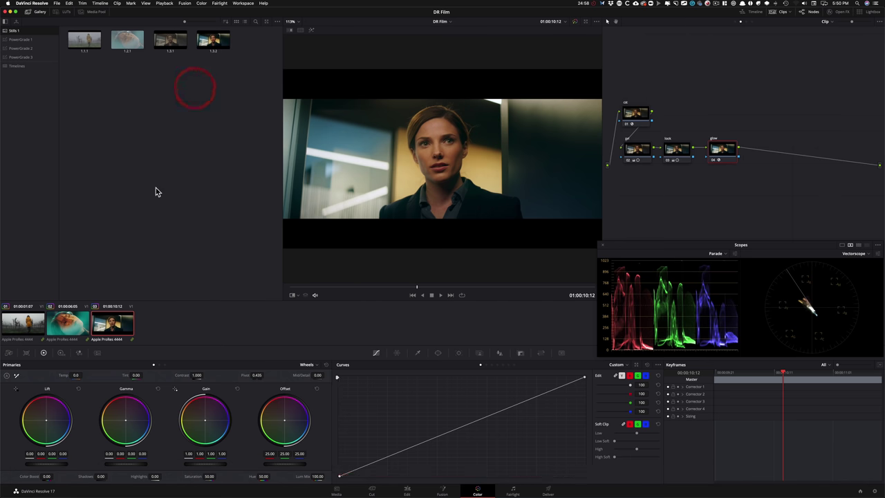
left_click(142, 203)
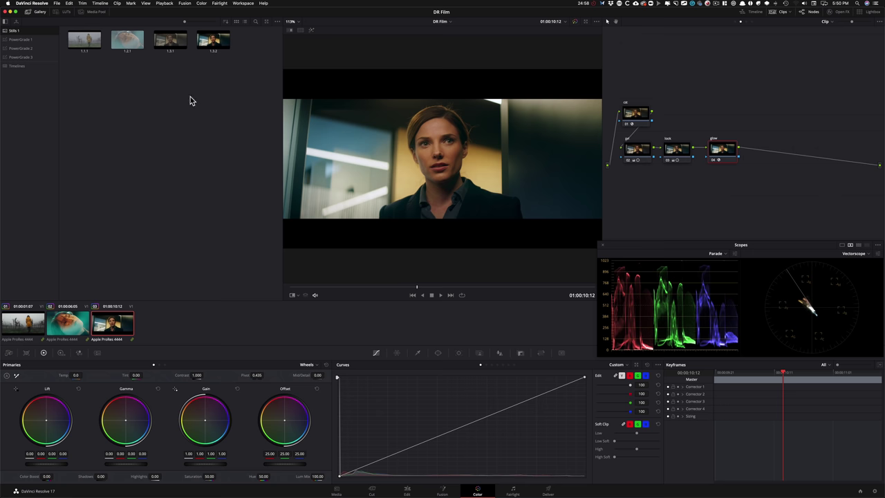
Step: Reset all grades and nodes of the third clip and place the single remaining node in line between input and output
right_click(725, 83)
left_click(774, 85)
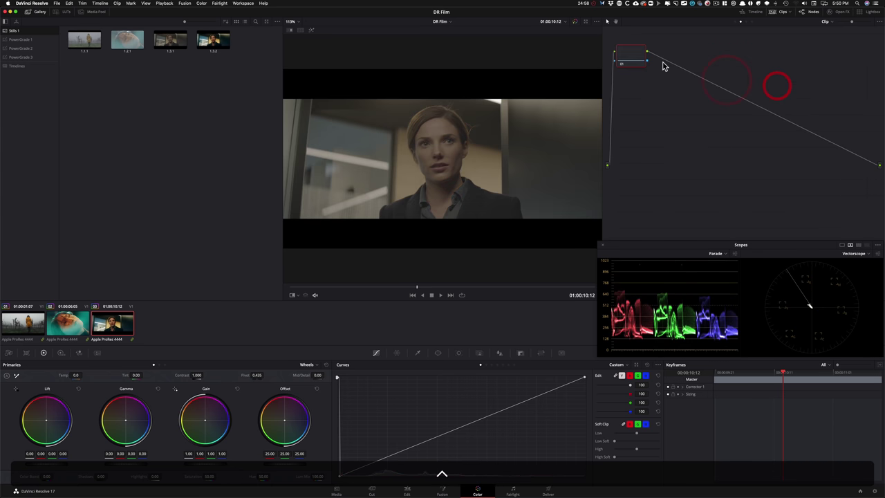
left_click_drag(632, 54, 650, 172)
left_click(650, 171)
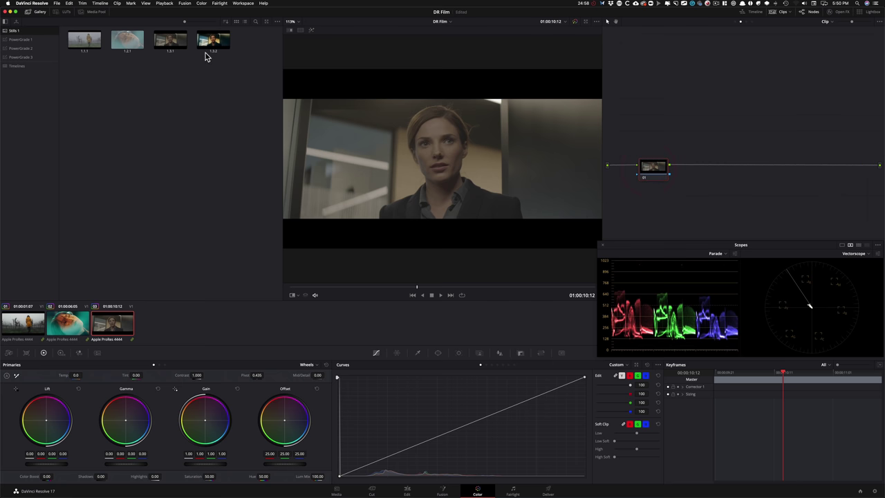
left_click_drag(655, 171, 650, 171)
left_click(646, 166)
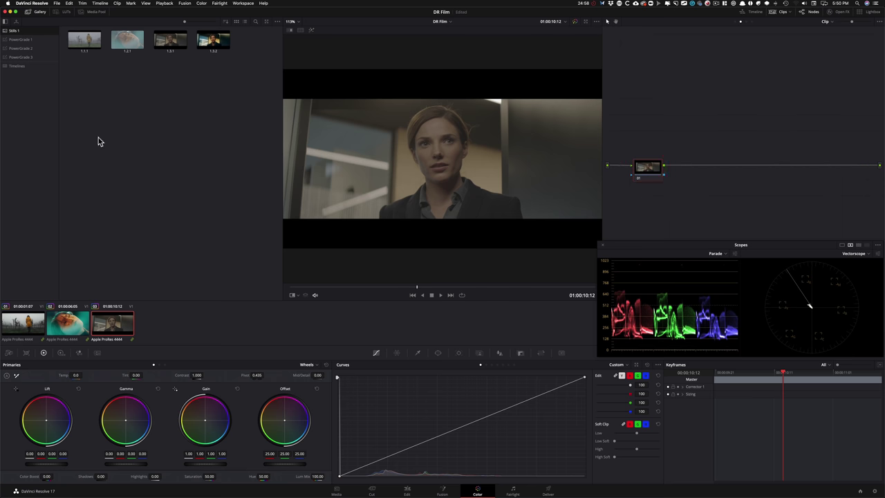
Step: Apply the grade from still 1.3.2 to the third clip and compare it with the bypassed image
right_click(212, 40)
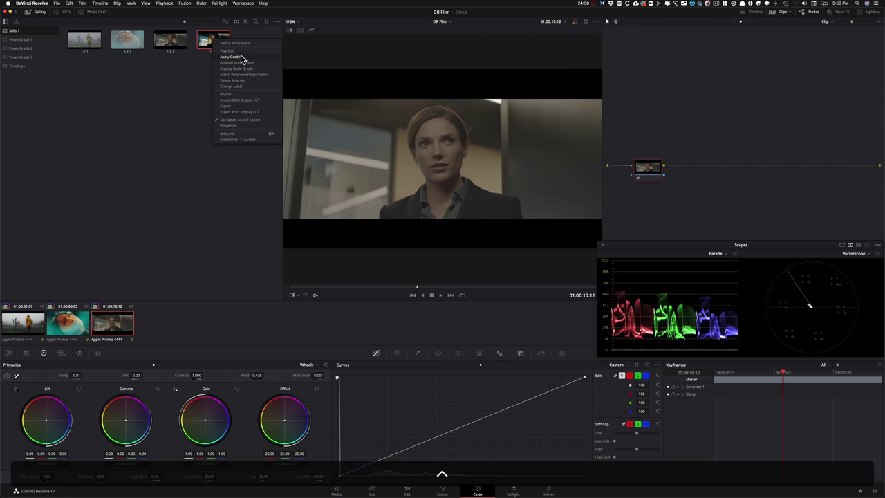
left_click(246, 57)
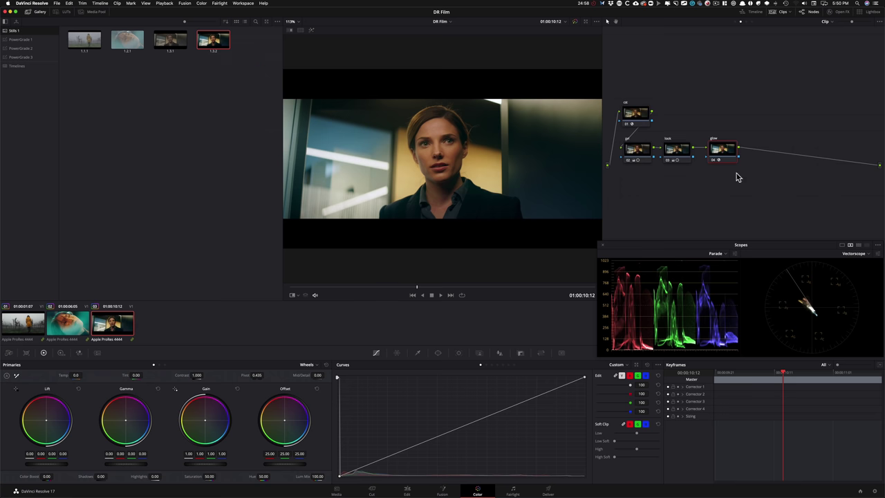
left_click(110, 145)
key("shift+d")
key("shift+d")
Step: Play the second clip to 01:00:06:20 and grab a still of its grade
left_click(71, 325)
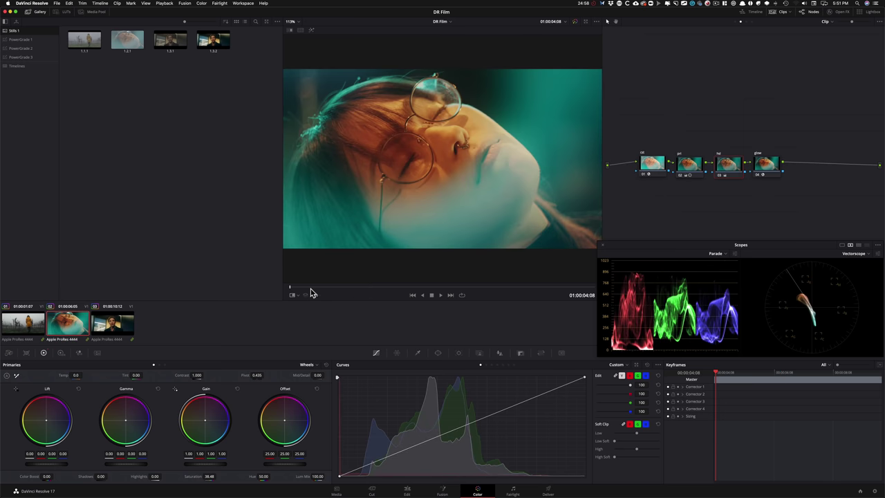
left_click(441, 295)
left_click(431, 295)
right_click(440, 125)
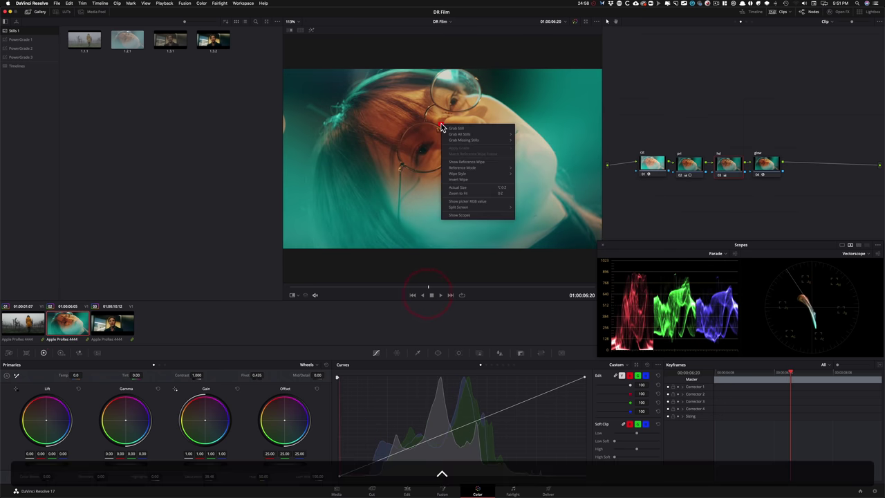
left_click(487, 131)
left_click(134, 104)
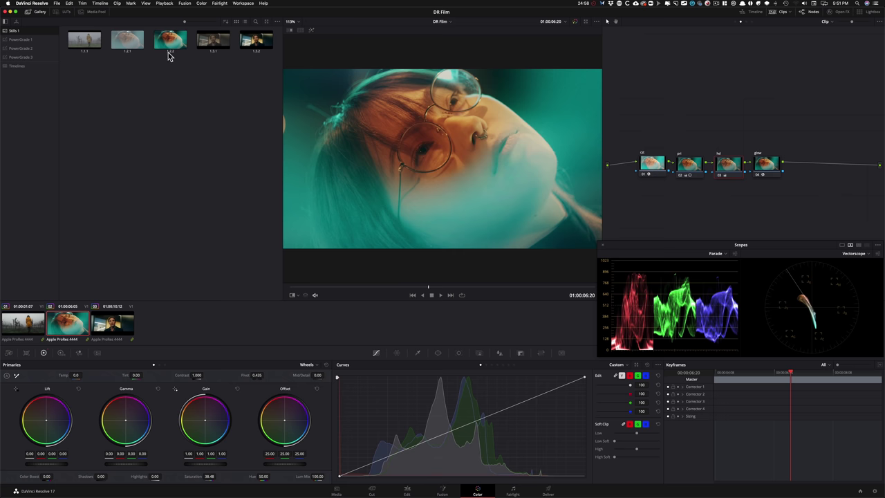
Step: Move the first clip's playhead to 01:00:01:07 and grab a still of its grade
left_click(23, 323)
left_click(441, 295)
left_click_drag(443, 290, 381, 292)
right_click(464, 165)
left_click(487, 181)
left_click(69, 143)
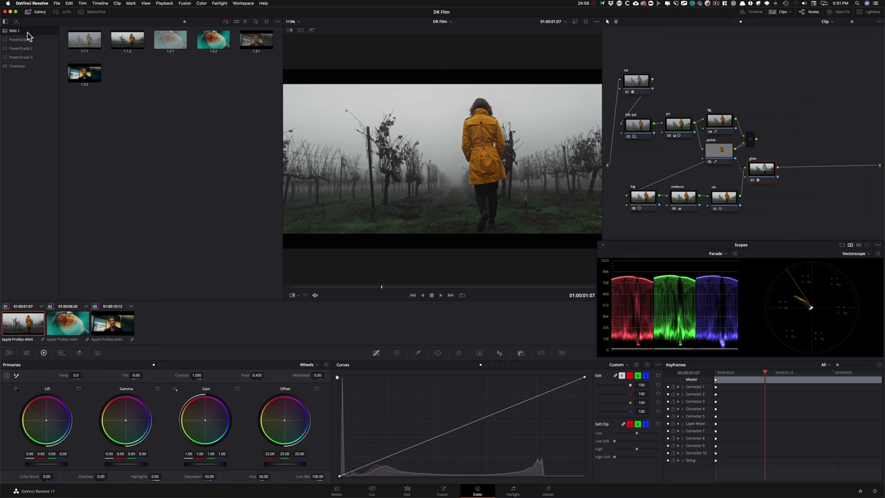
Step: Move the graded stills 1.1.2, 1.2.2 and 1.3.2 into the PowerGrade 1 album, and check both albums
left_click(127, 39)
left_click(213, 39, "super")
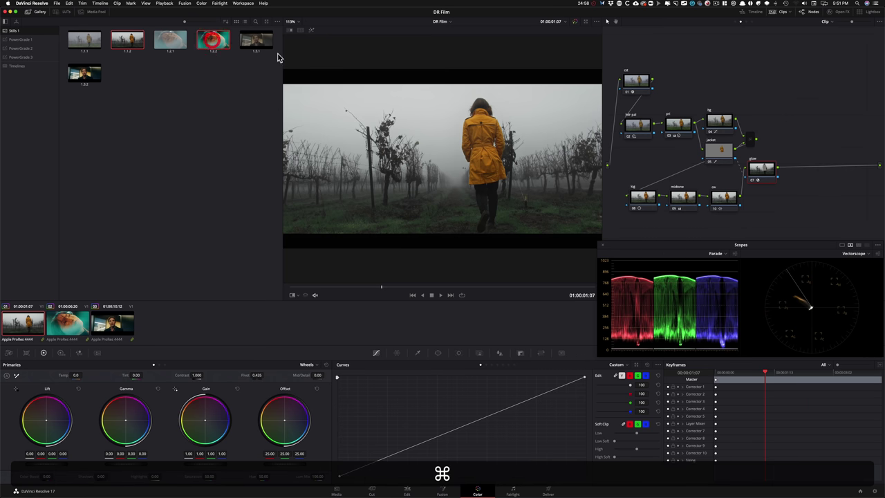
left_click(43, 43)
left_click(158, 99)
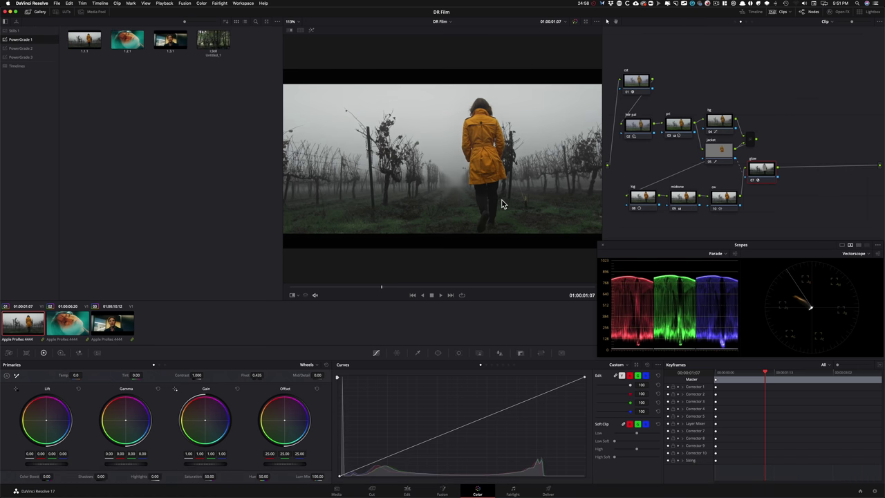
left_click(187, 114)
left_click(54, 38)
left_click(38, 30)
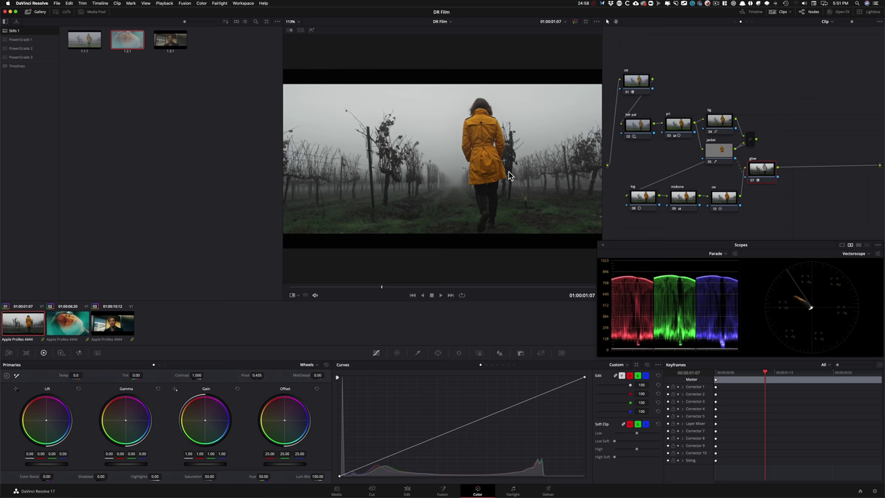
left_click(99, 137)
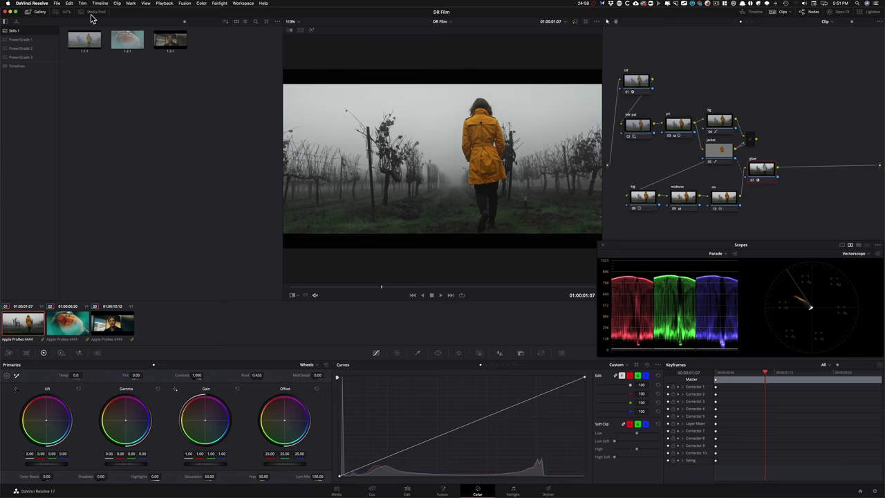
Step: Rearrange the grading workspace by hiding the gallery and clip thumbnails, showing the Open FX settings and resizing the viewer
left_click(36, 12)
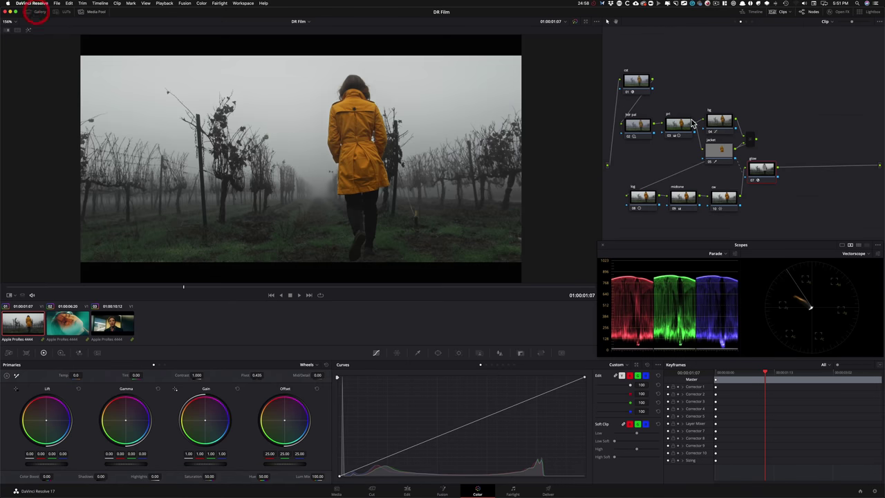
left_click_drag(599, 44, 442, 56)
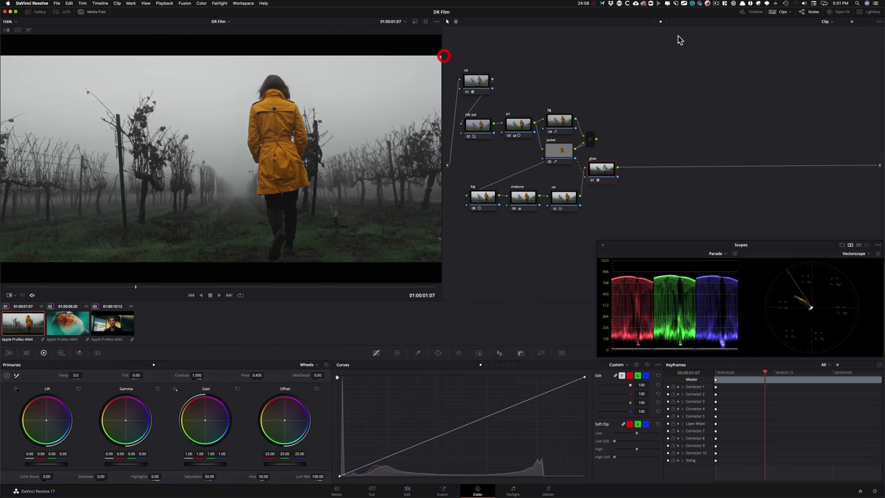
left_click(838, 12)
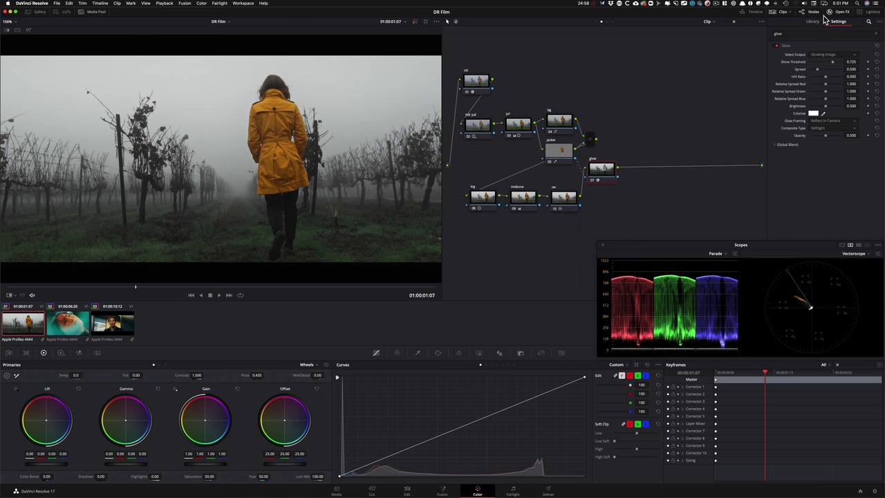
left_click(774, 14)
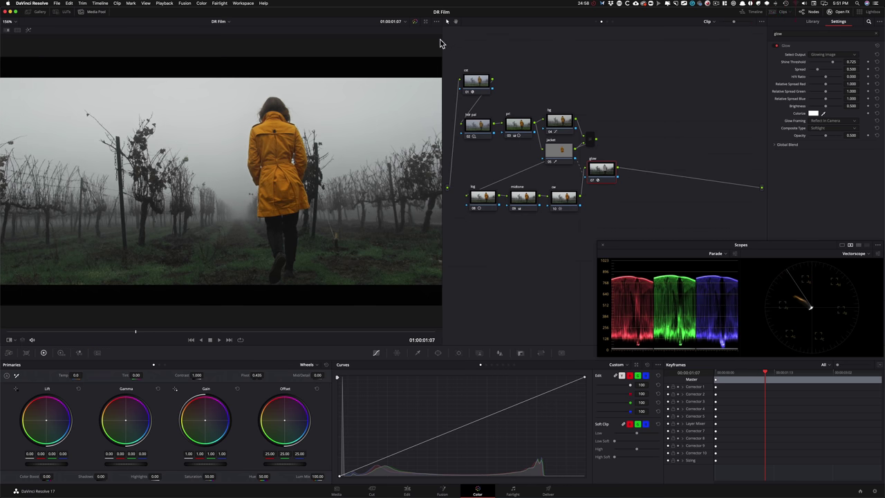
left_click_drag(441, 40, 520, 50)
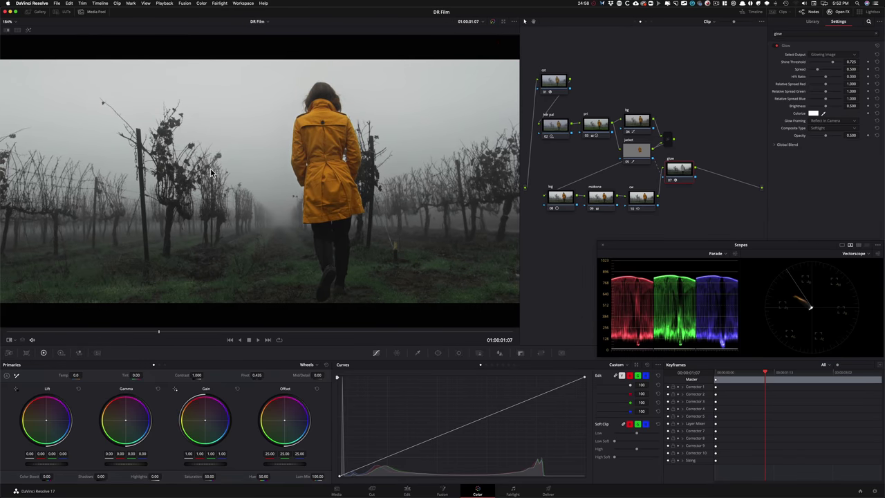
Step: Examine the workspace layout presets, including the save option and the load, update, export and delete commands for saved presets
left_click(241, 5)
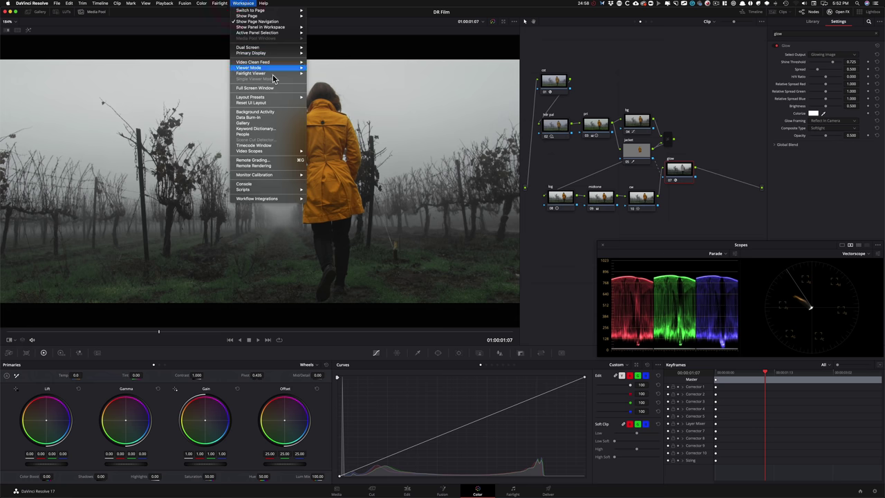
mouse_move(276, 100)
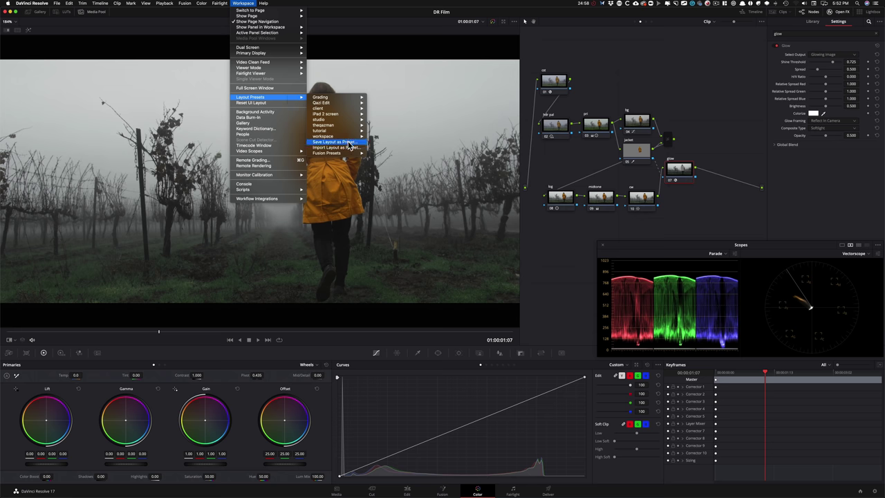
left_click(671, 75)
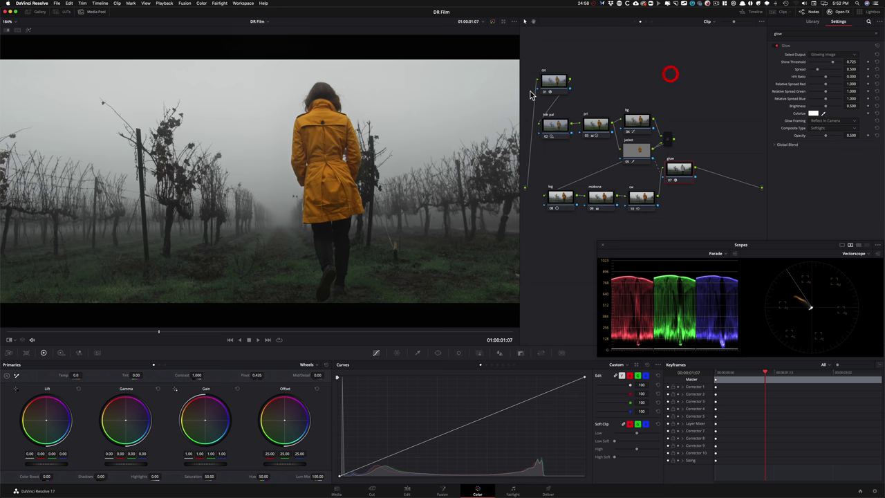
left_click(243, 2)
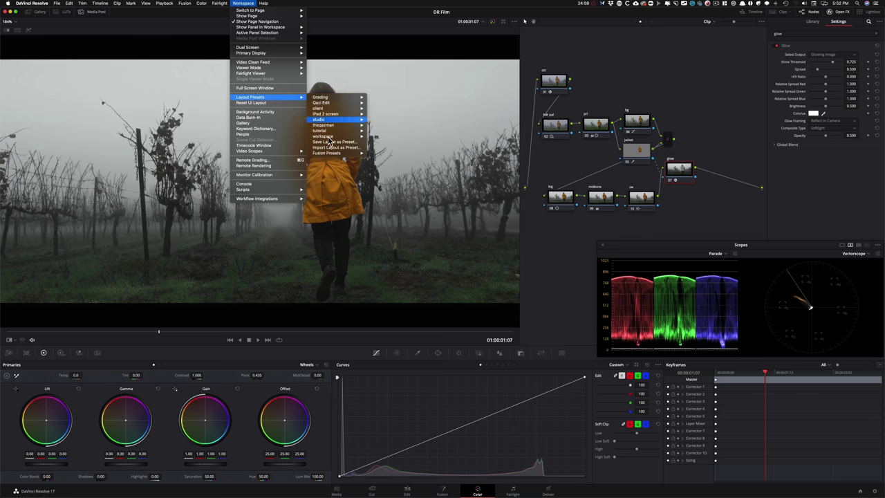
mouse_move(334, 119)
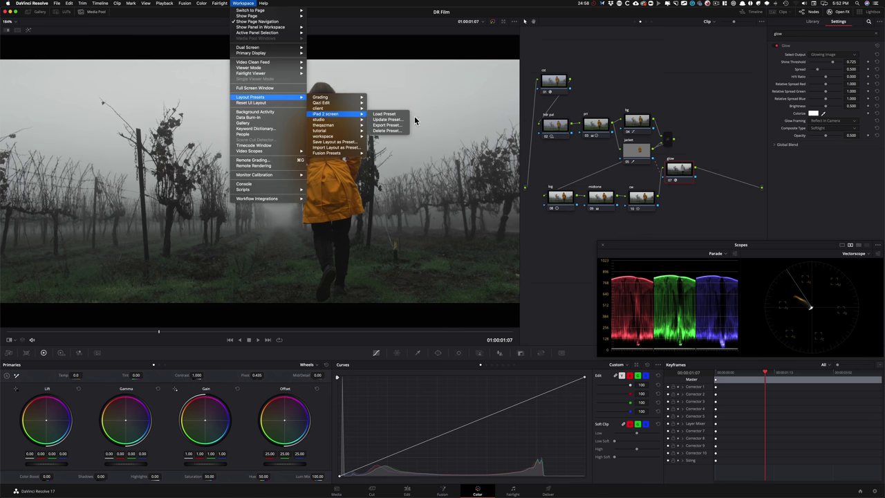
mouse_move(337, 98)
left_click(694, 73)
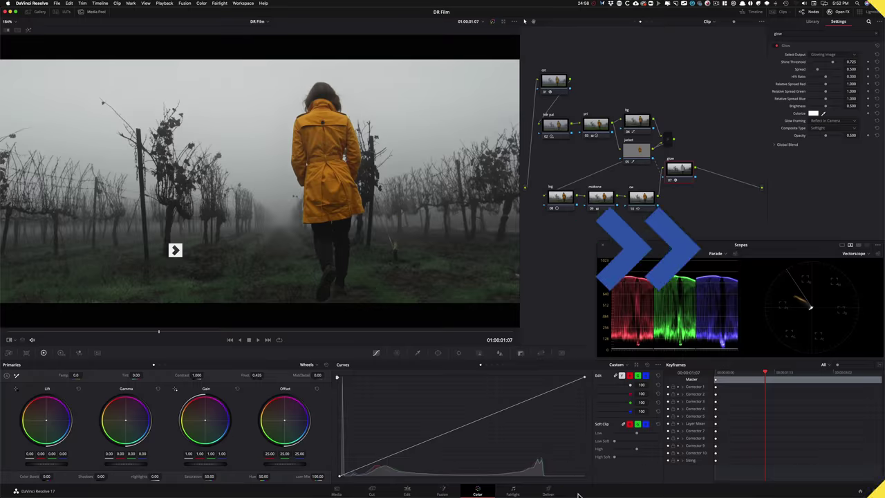
Step: Go to the Deliver page, return the playhead to 01:00:00:00 and enlarge the timeline view of the three clips
left_click(547, 489)
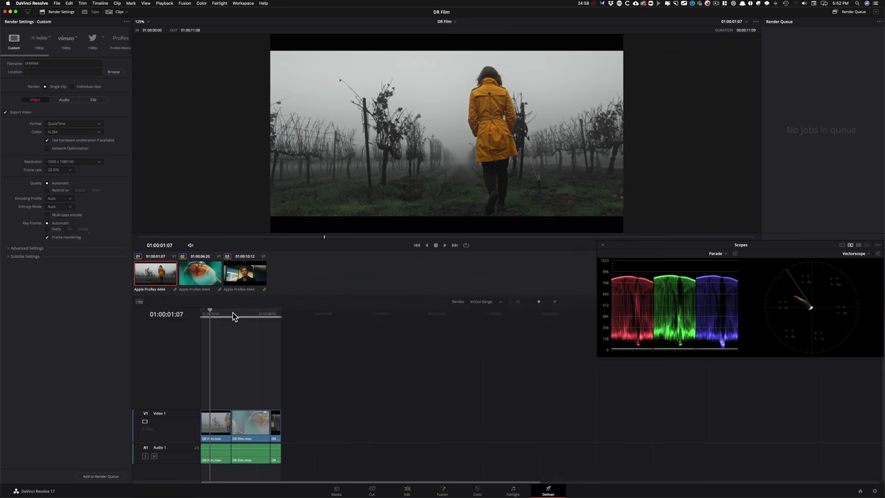
key("3")
left_click_drag(234, 314, 92, 303)
key("3")
key("3")
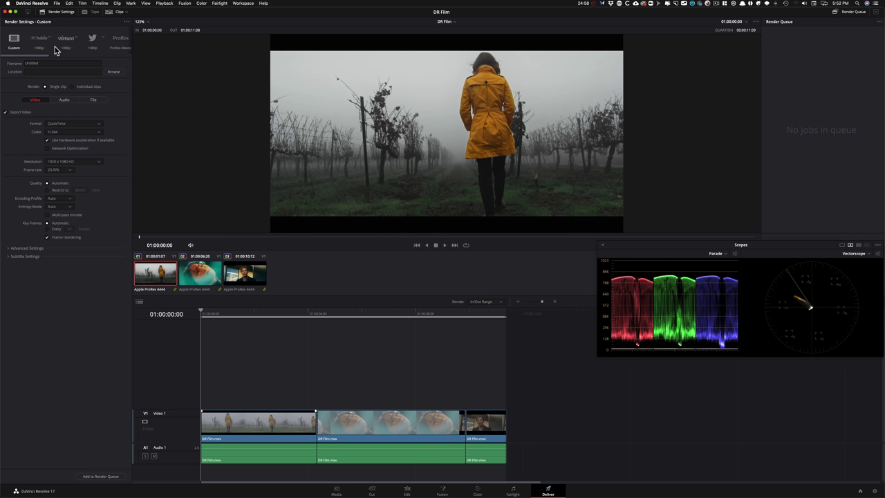
Step: Look through the render presets and load H.264 Master for the export
left_click(49, 37)
left_click(18, 153)
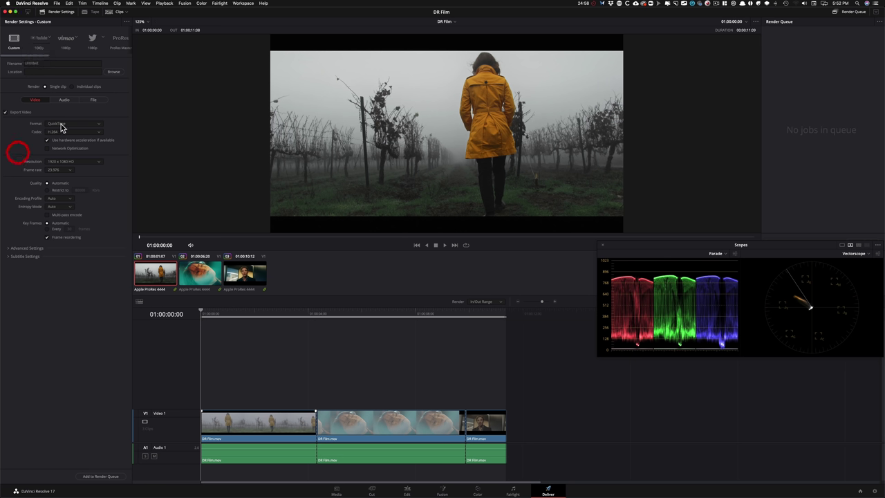
left_click_drag(45, 56, 65, 56)
left_click(78, 41)
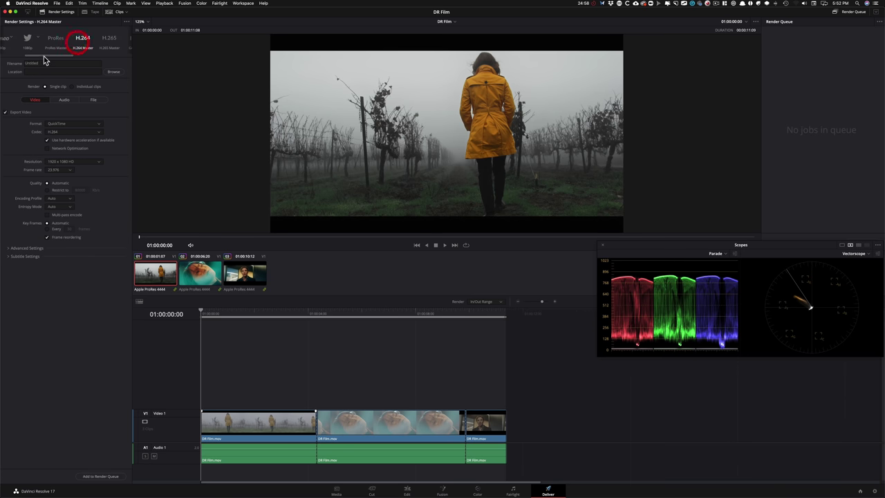
Step: Restrict the H.264 render quality to 80000 Kb/s
left_click(50, 192)
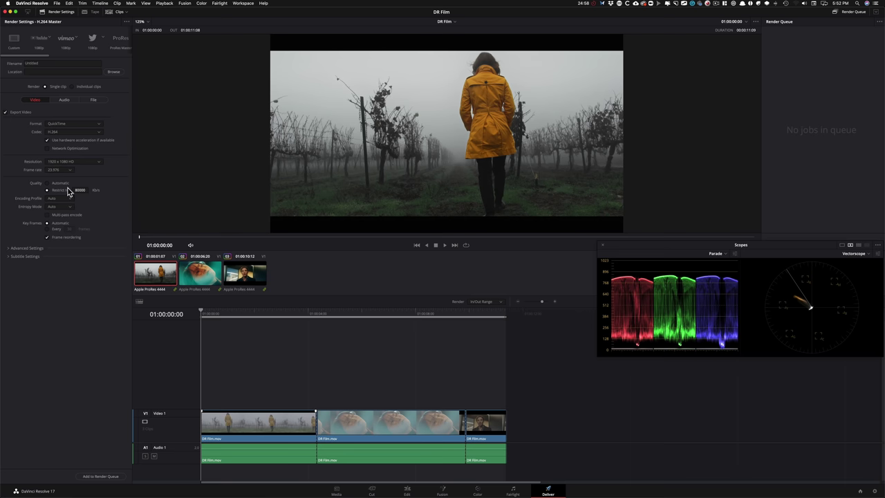
type("40")
left_click(71, 162)
left_click(21, 189)
type("80000")
key("Return")
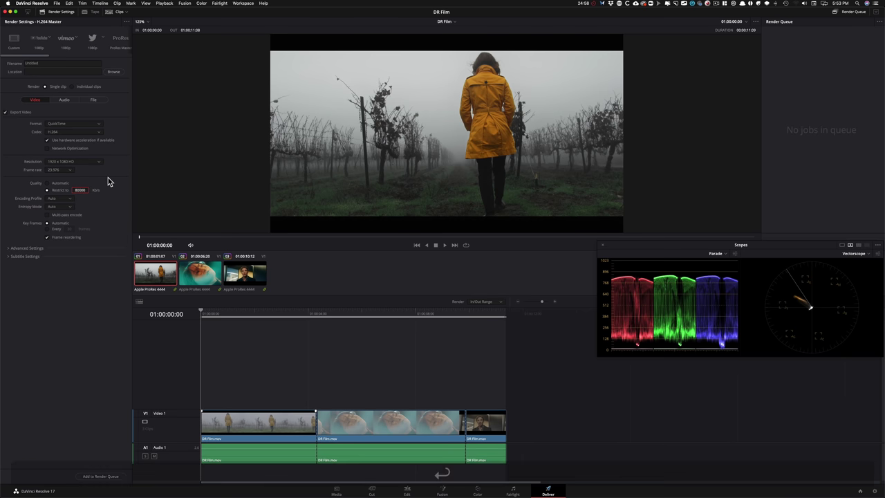
left_click(81, 293)
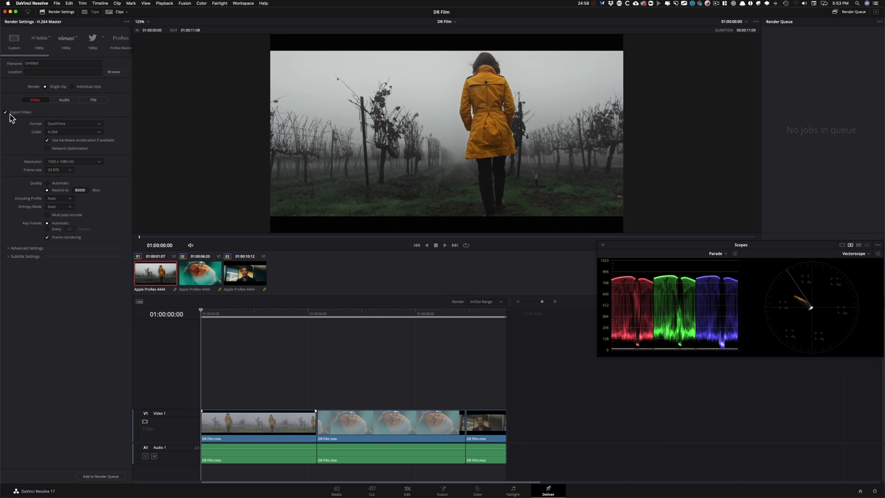
Step: Expand the advanced render settings and save the current configuration as a new render preset named YouTube HD
left_click(27, 248)
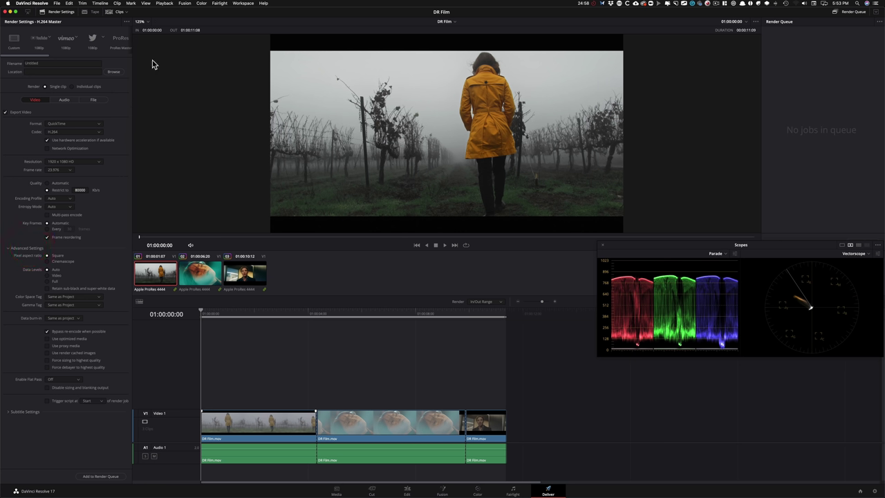
left_click(126, 22)
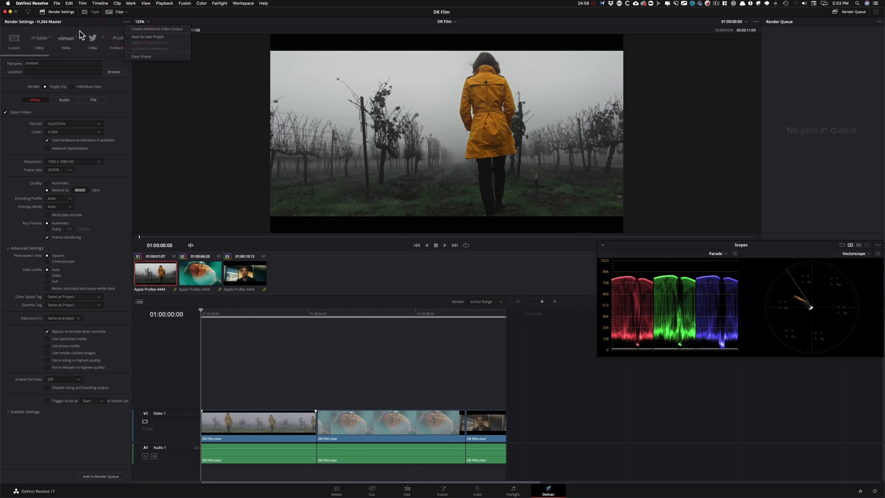
left_click(149, 38)
type("Yo")
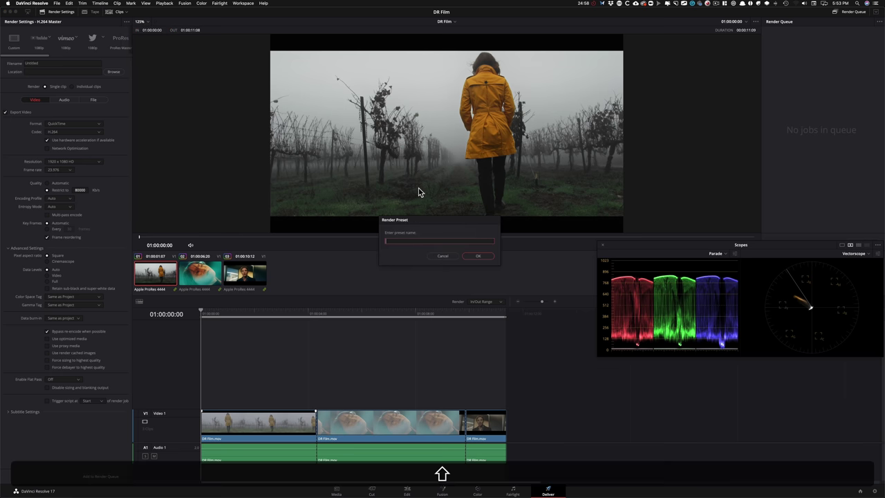
type("uTube HD")
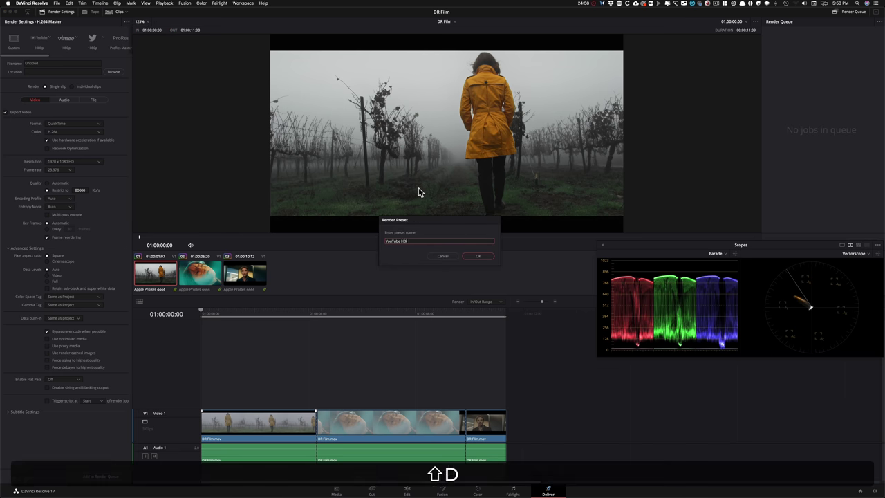
key("shift+Return")
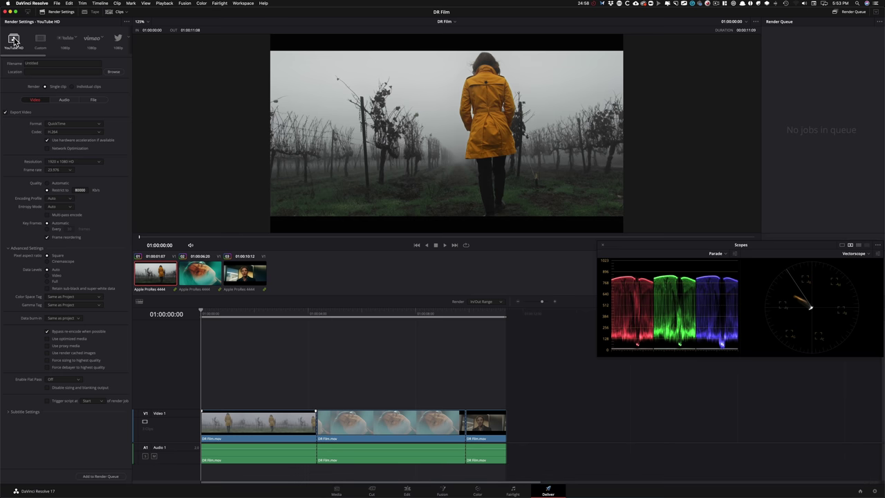
Step: Compare the ProRes Master preset's settings with YouTube HD, ending on YouTube HD, and scrub through the graded timeline
left_click_drag(36, 55, 71, 55)
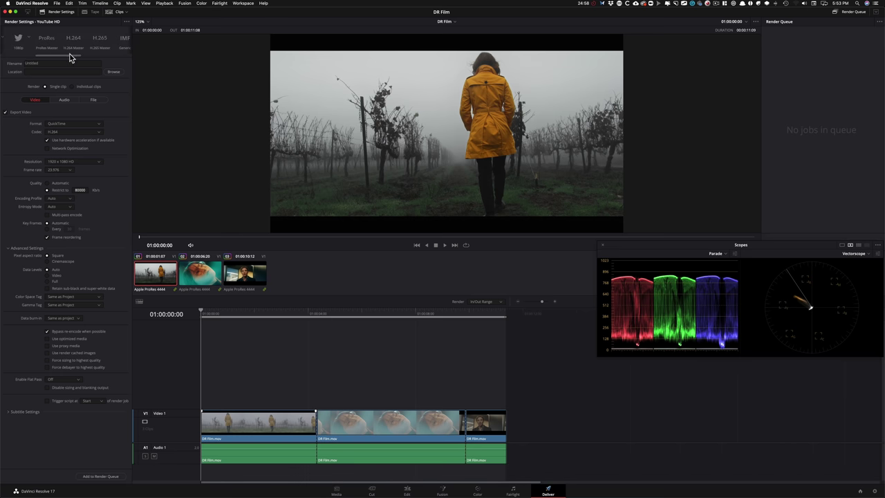
left_click(45, 42)
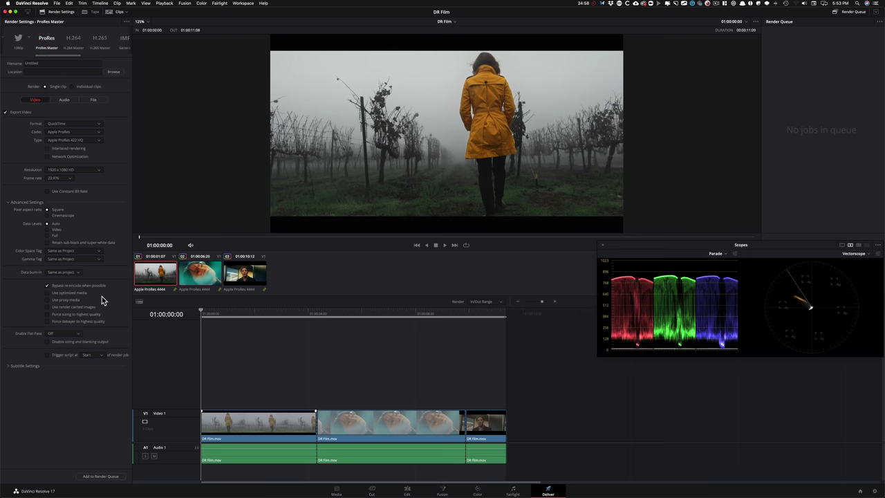
scroll(41, 52, "left", 5)
left_click(13, 40)
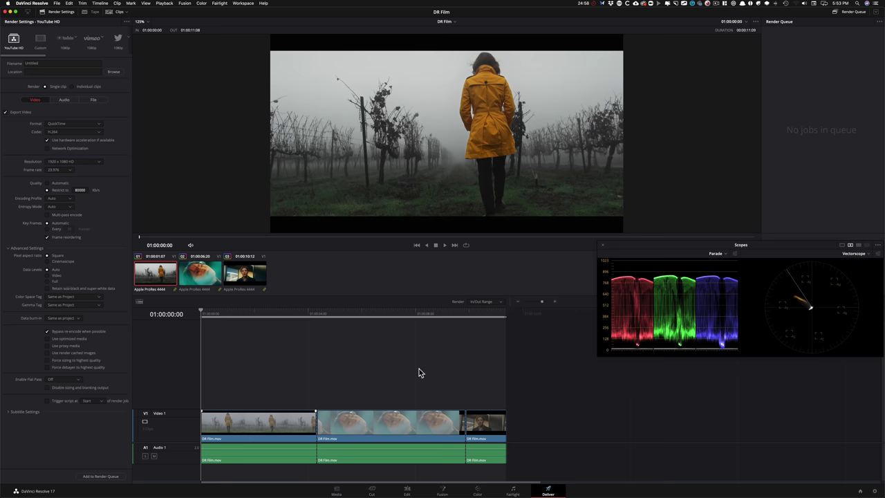
left_click_drag(261, 314, 486, 325)
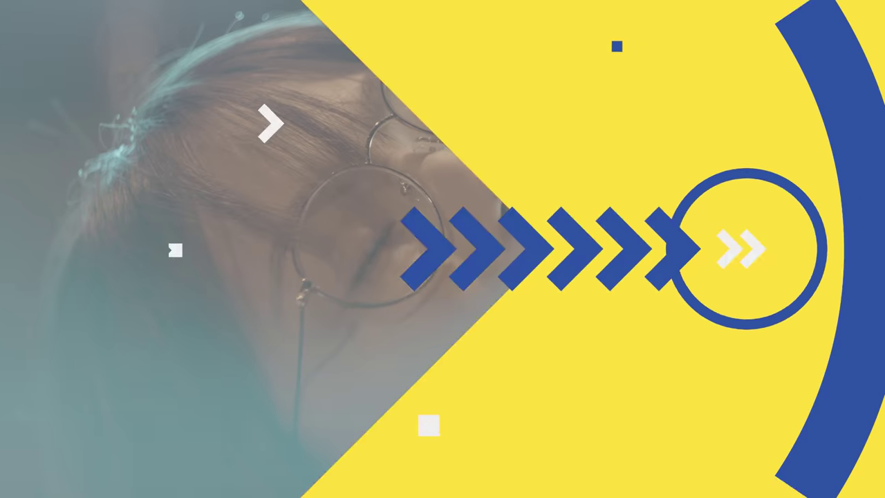